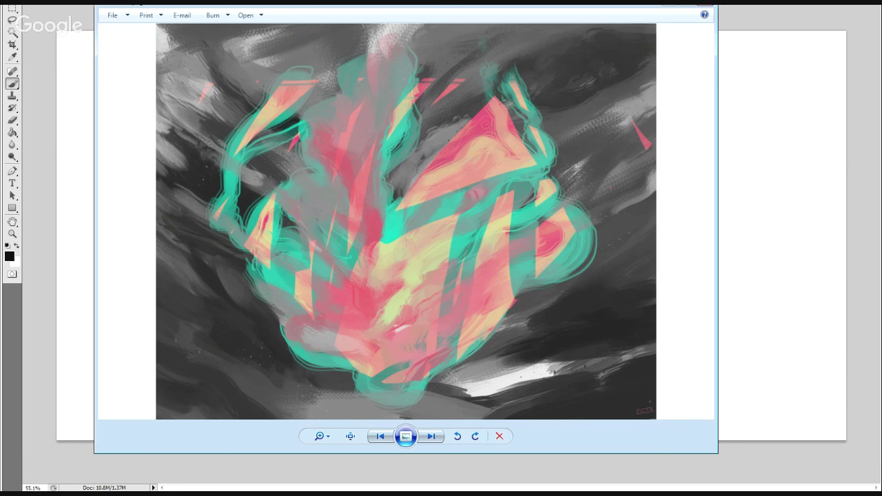
Move the reference painting's window out of the way and clear the black sketch from the canvas.
left_click_drag(159, 5, 880, 78)
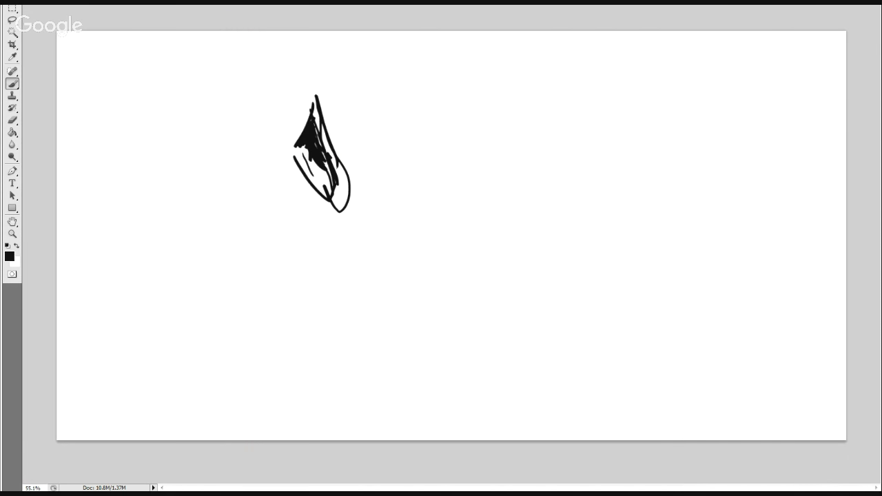
key("ctrl+a")
key("Delete")
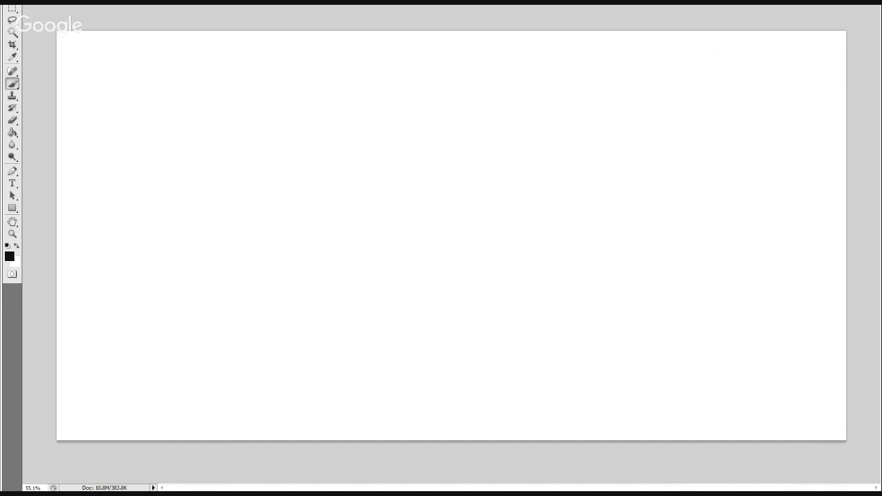
Bring Beacon.png back into view in Windows Photo Viewer, examine the painting up close, and close the viewer.
key("alt+Tab")
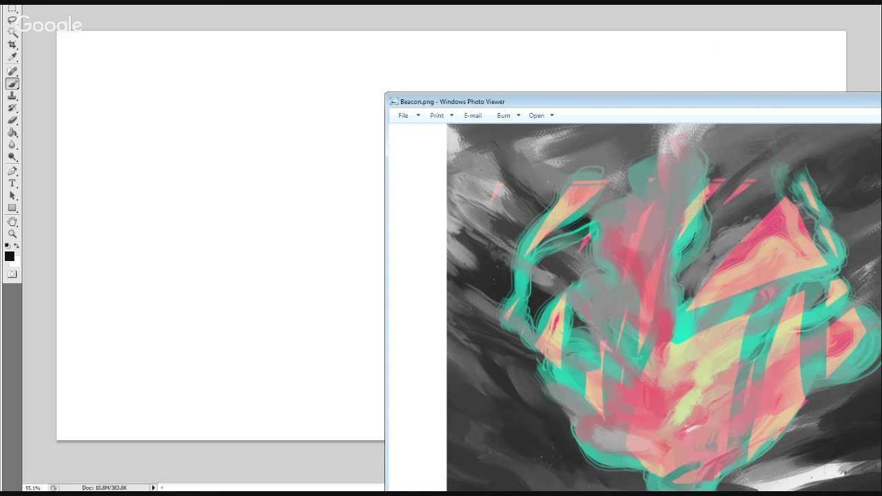
left_click_drag(621, 101, 394, 34)
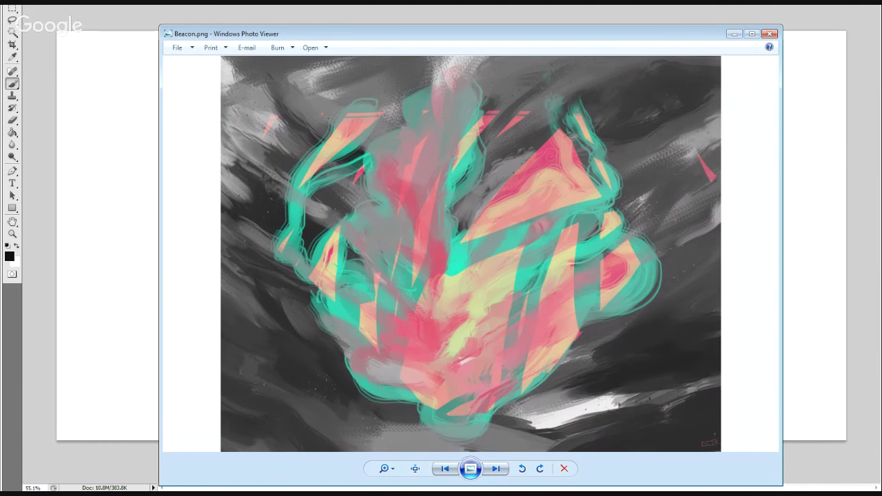
scroll(501, 235, "up", 2)
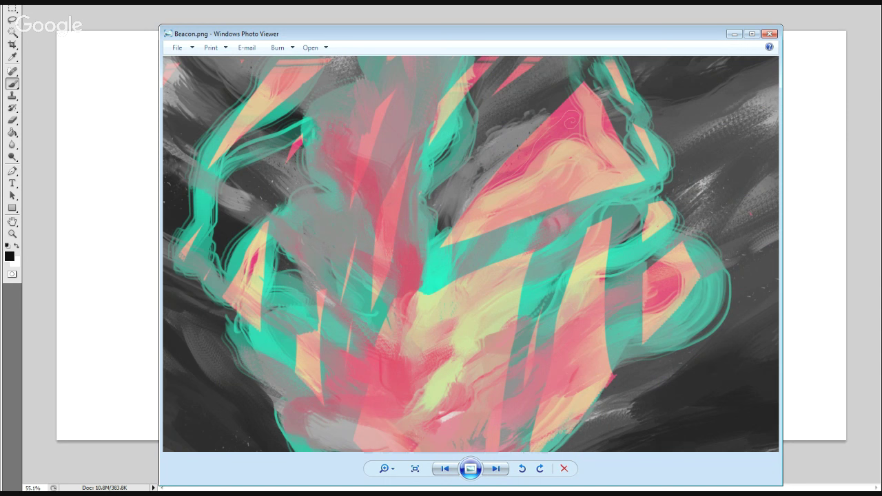
scroll(502, 236, "down", 2)
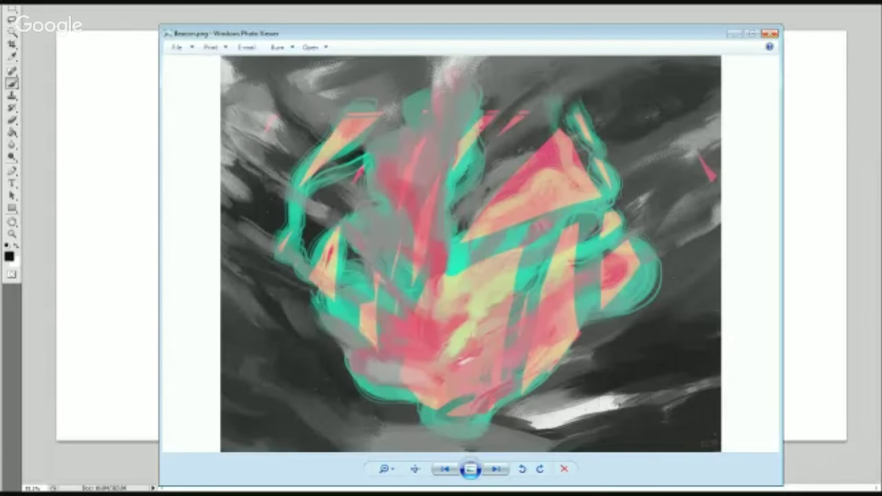
left_click(770, 33)
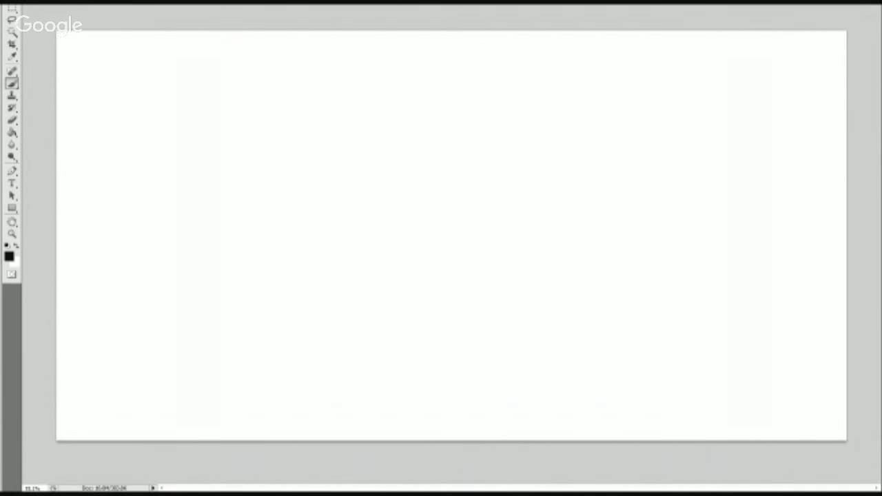
Bring up the Beacon painting as its own Photoshop document and inspect its brushwork up close.
key("ctrl+o")
left_click_drag(482, 36, 855, 125)
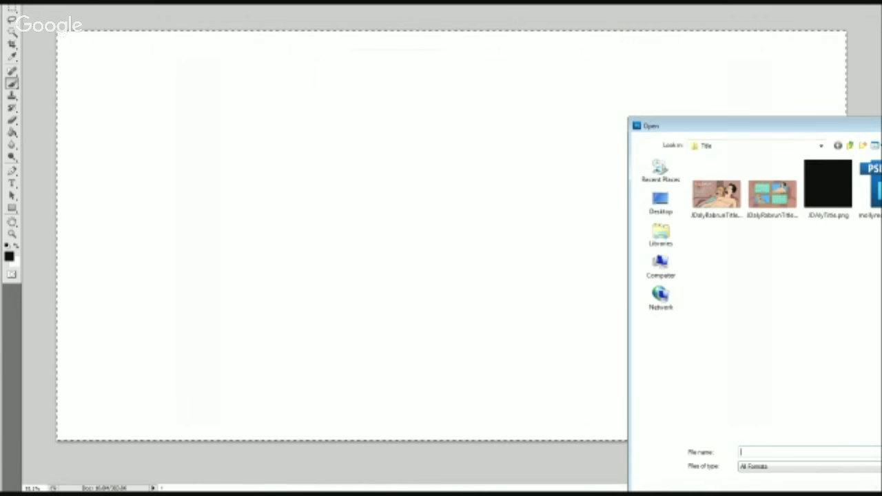
key("Escape")
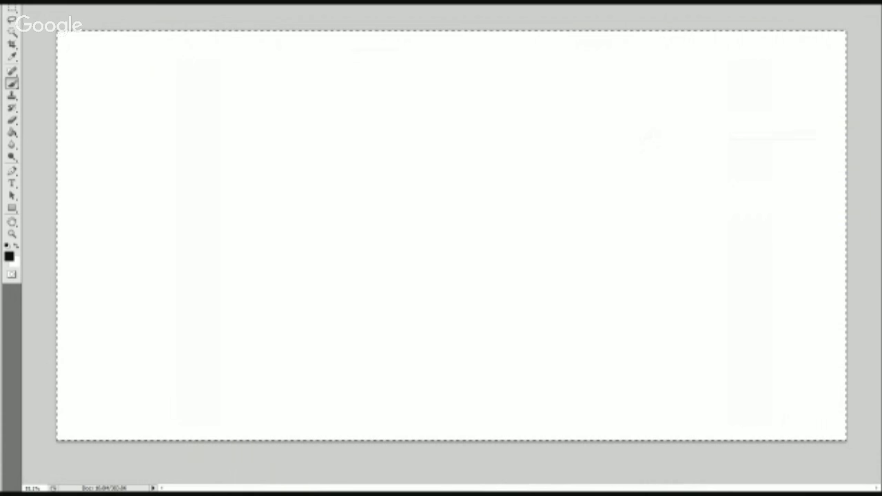
key("ctrl+Tab")
key("z")
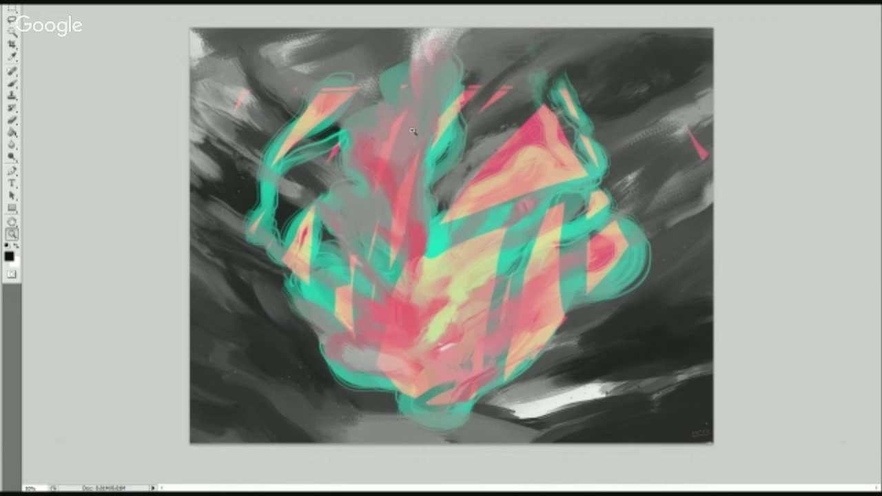
left_click(412, 131)
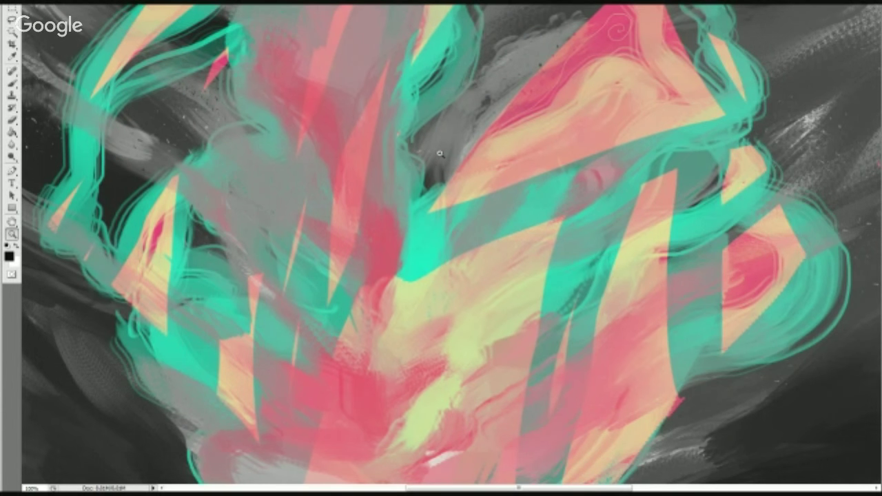
left_click(440, 153, "alt")
left_click(425, 212)
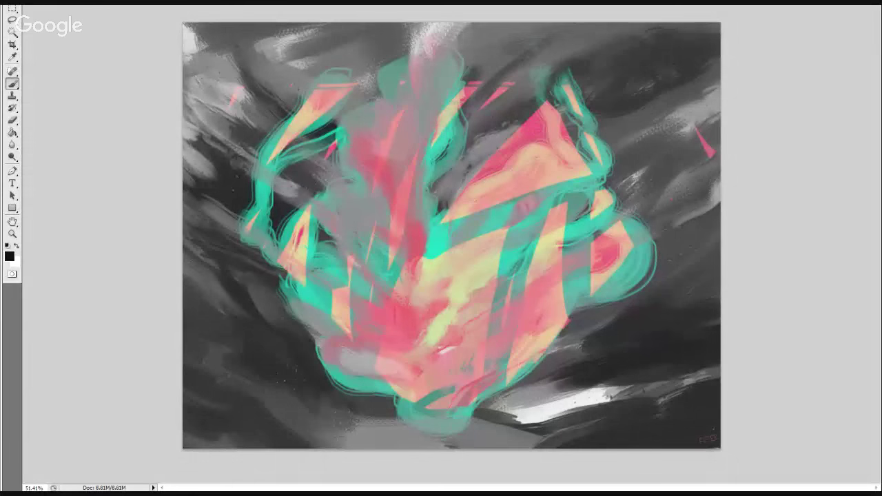
Copy the whole Beacon painting into the blank white document and scale it down to fit inside the canvas.
key("ctrl+a")
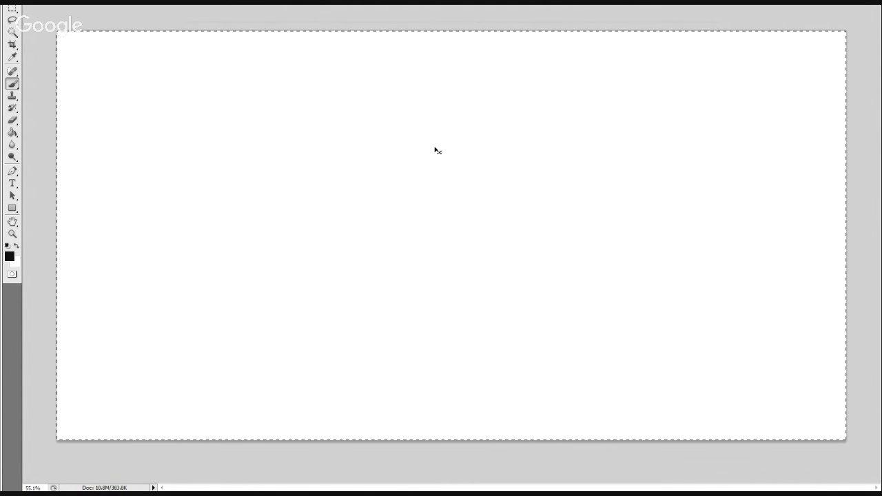
key("ctrl+v")
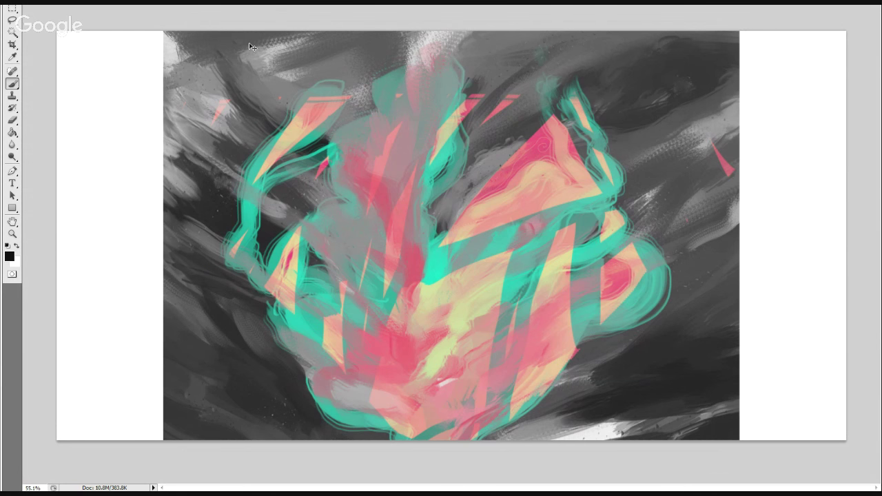
key("ctrl+t")
mouse_move(164, 31)
left_mouse_down()
mouse_move(187, 20)
mouse_move(218, 25)
left_mouse_up()
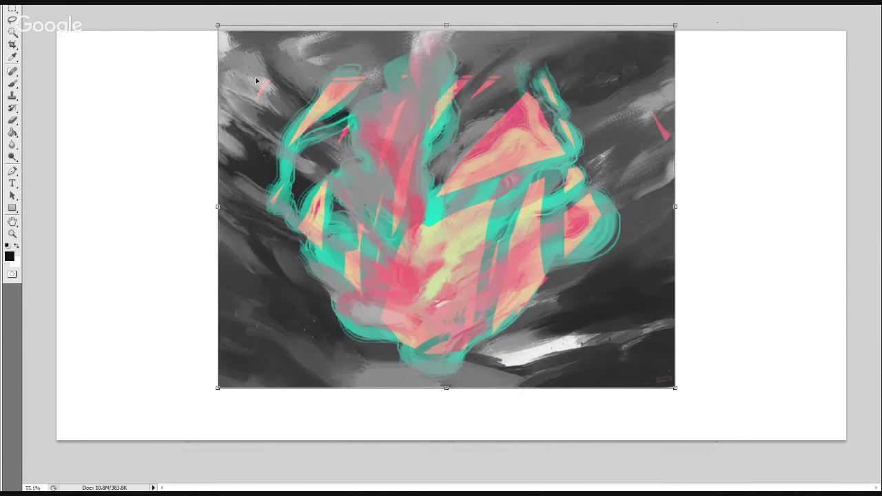
left_click_drag(256, 80, 260, 114)
left_click_drag(213, 59, 170, 24)
left_click_drag(287, 96, 315, 109)
key("Return")
Check the signature in the painting's lower corner and enlarge the painting to span the full canvas height.
key("z")
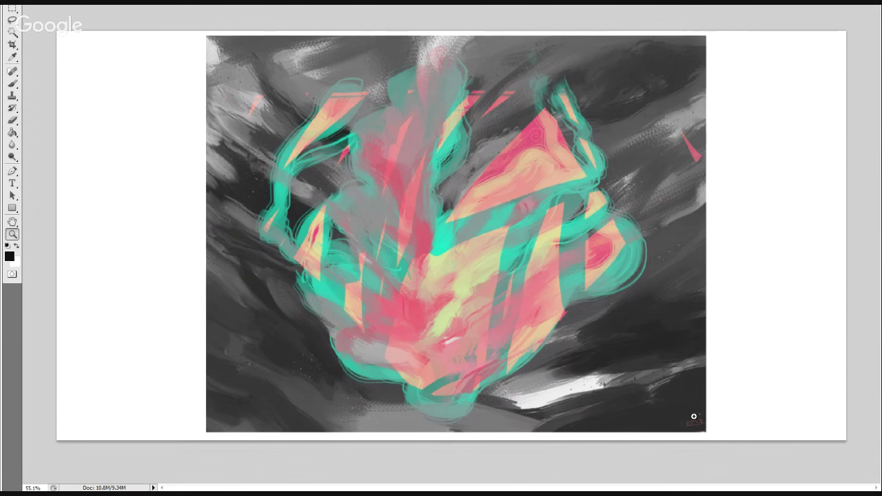
left_click(694, 416)
left_click_drag(678, 365, 581, 289)
left_click(637, 410)
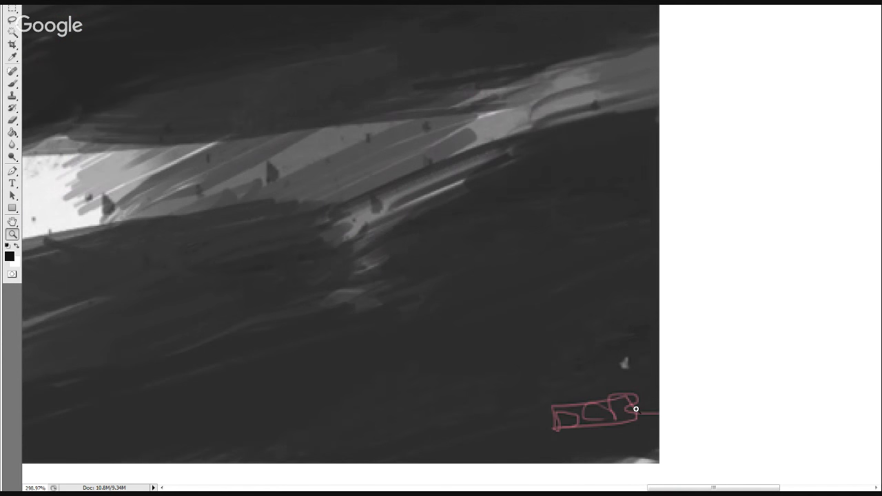
key("ctrl+0")
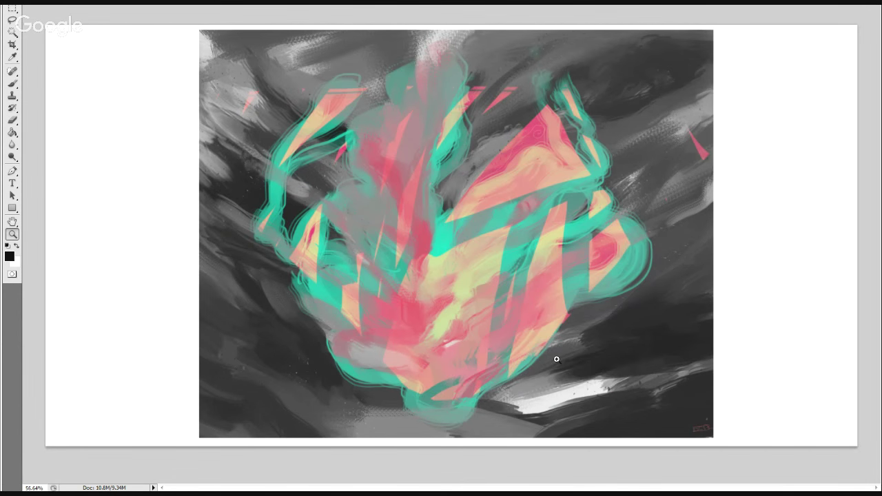
key("ctrl+t")
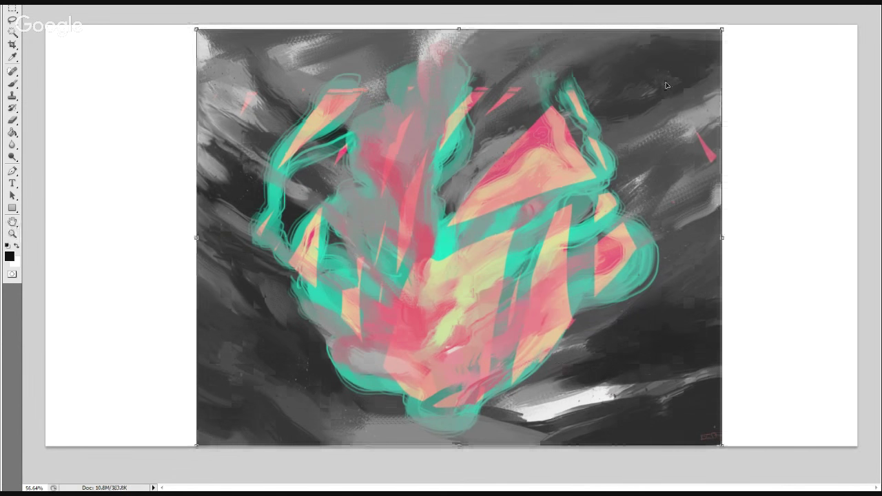
left_click_drag(724, 28, 728, 24)
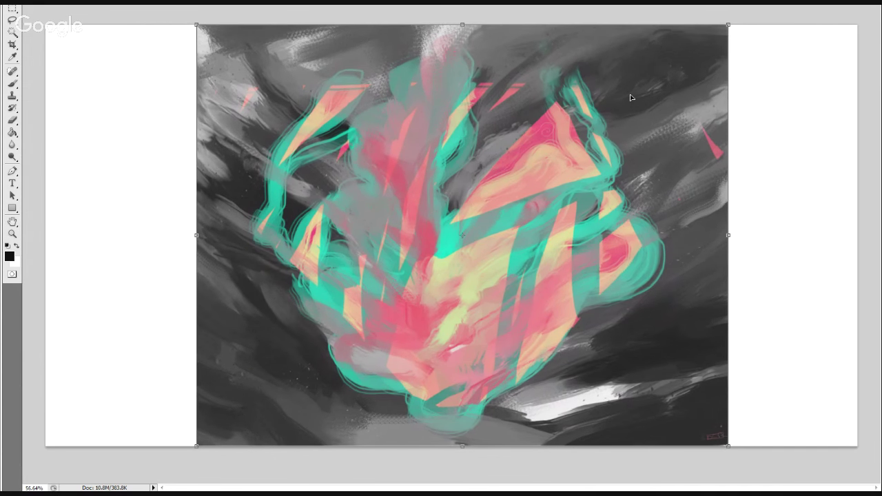
key("Return")
key("z")
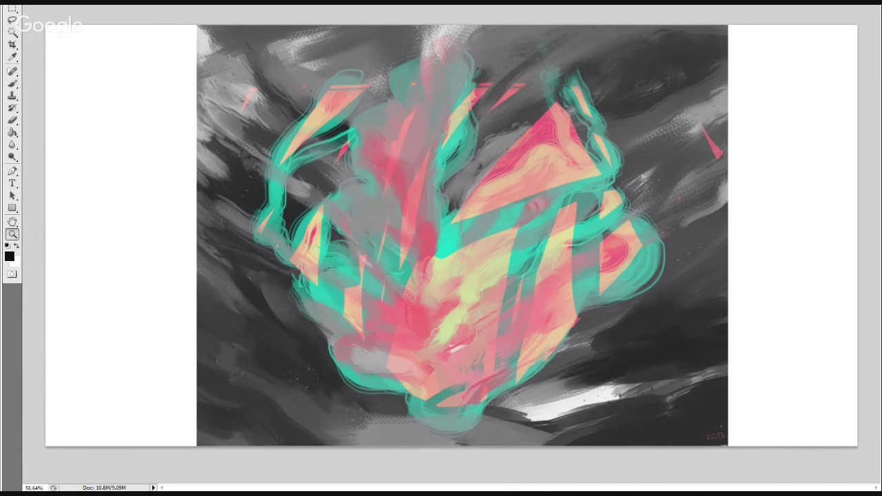
Sample a dark grey from the painting and brush a short stroke past its right edge.
key("b")
left_click(723, 264, "alt")
mouse_move(729, 219)
left_mouse_down()
mouse_move(739, 203)
mouse_move(753, 202)
left_mouse_up()
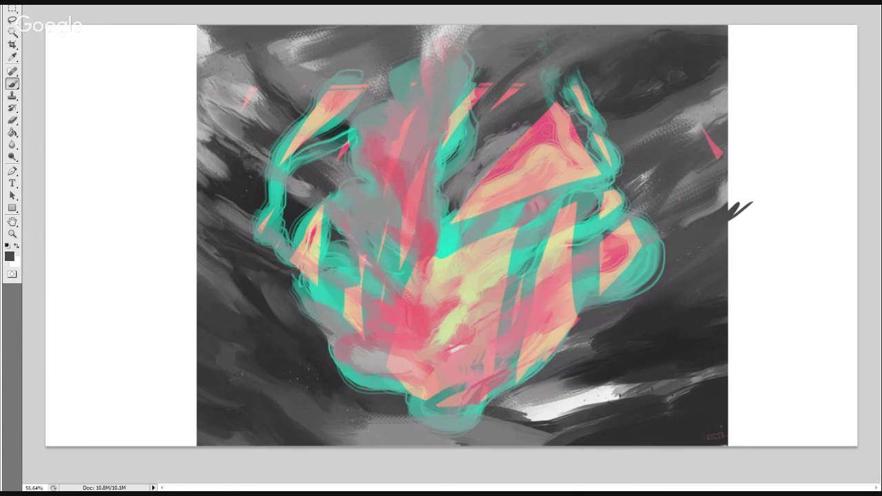
Extend the dark grey background past the painting's right edge with the KYLE Bonus Chunky Charcoal brush and sampled greys.
left_click(48, 3)
left_click(24, 3)
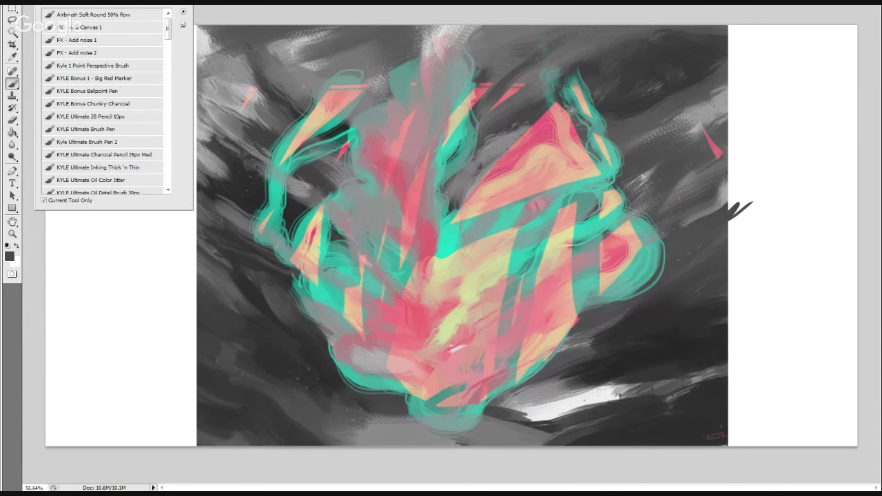
left_click(92, 103)
mouse_move(739, 210)
left_mouse_down()
mouse_move(697, 256)
mouse_move(764, 198)
left_mouse_up()
left_click_drag(700, 255, 783, 181)
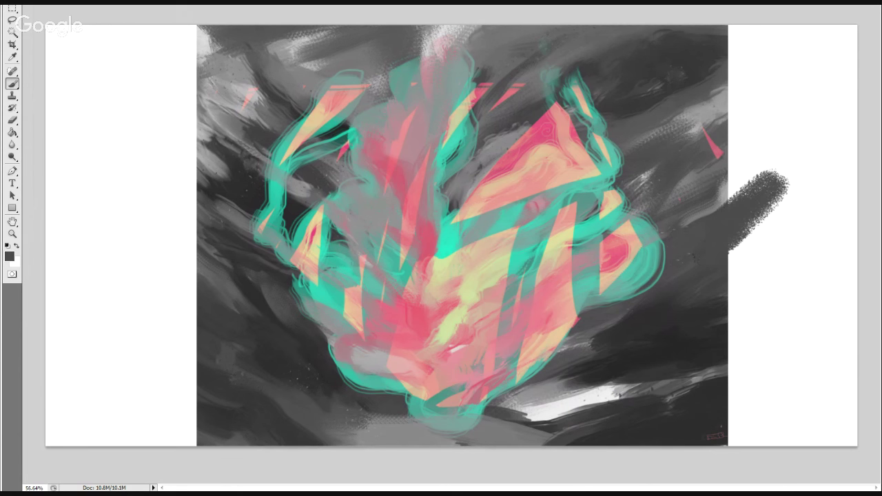
left_click(716, 246, "alt")
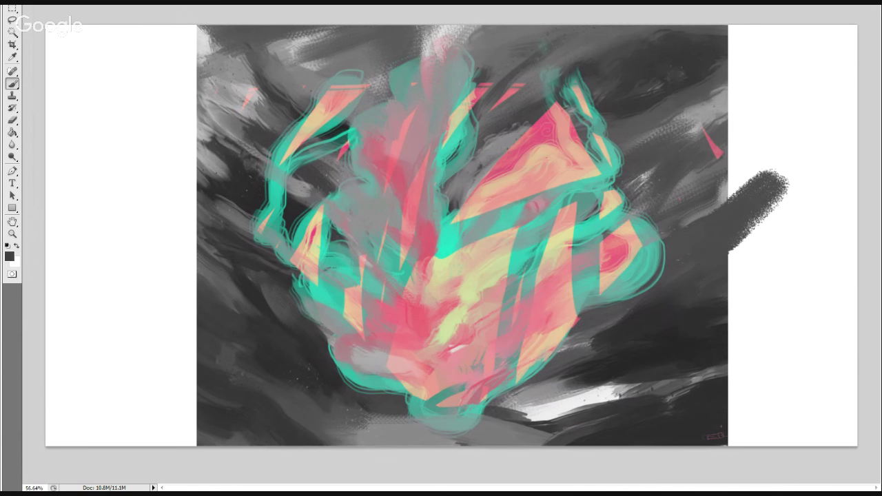
mouse_move(756, 240)
left_mouse_down()
mouse_move(731, 286)
mouse_move(786, 235)
left_mouse_up()
Switch to the KYLE Ultimate Charcoal Pencil 25px Med brush and add strokes to the outer edge of the grey patch.
key("Return")
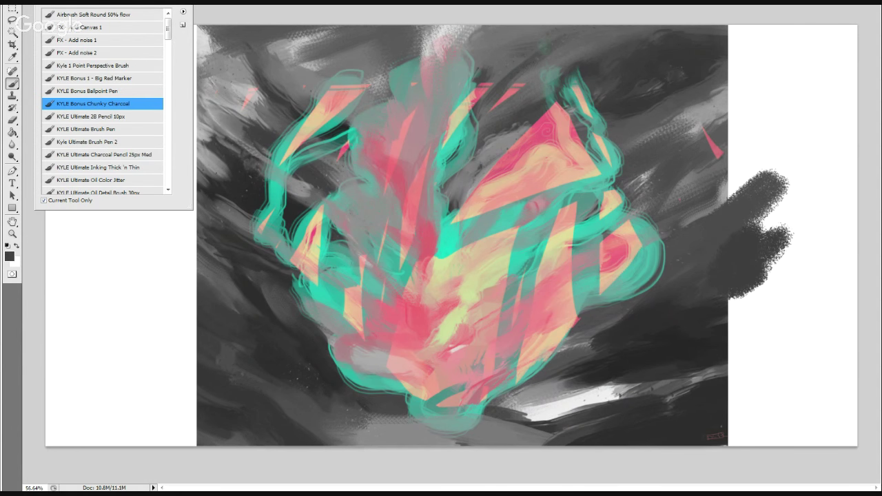
left_click(128, 129)
key("Down")
key("Down")
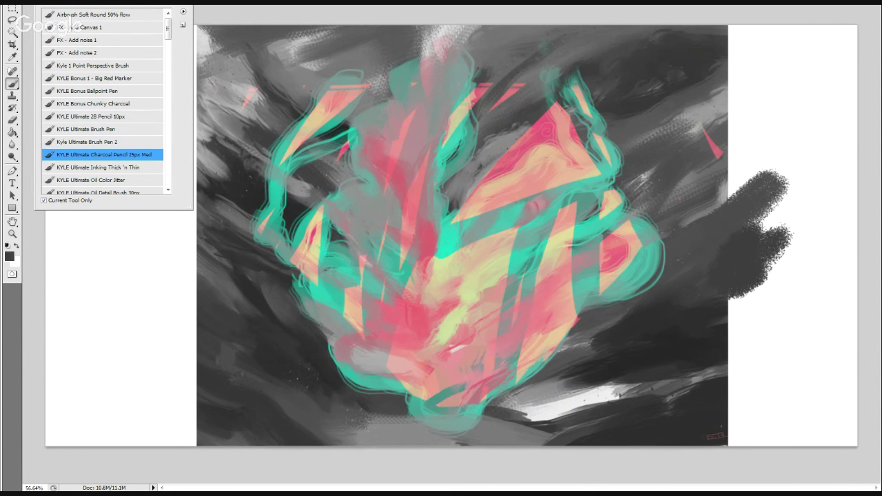
key("Return")
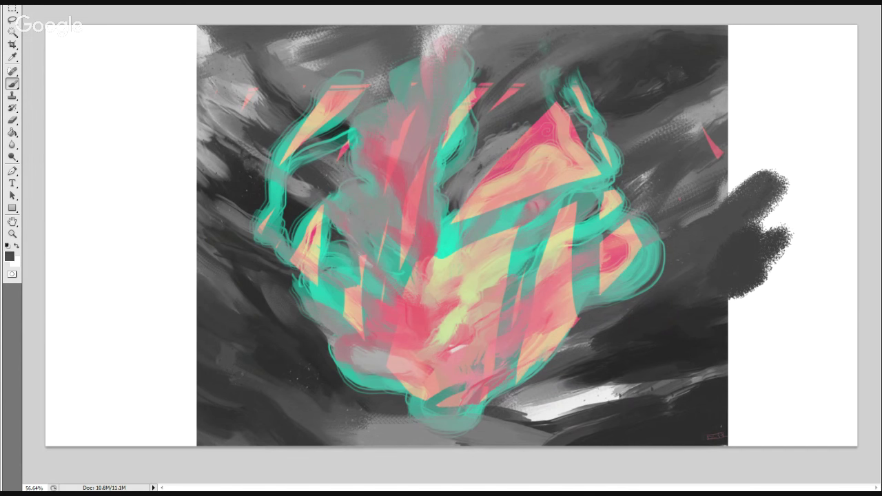
mouse_move(748, 189)
left_mouse_down()
mouse_move(791, 148)
mouse_move(761, 236)
mouse_move(790, 202)
mouse_move(811, 206)
left_mouse_up()
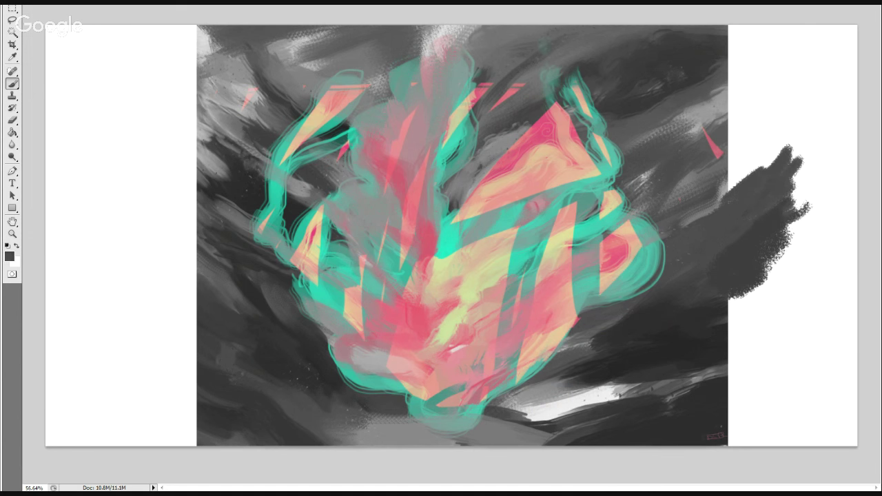
Browse the brush presets and choose the KYLE Ultimate Oil Lush brush.
left_click(102, 91)
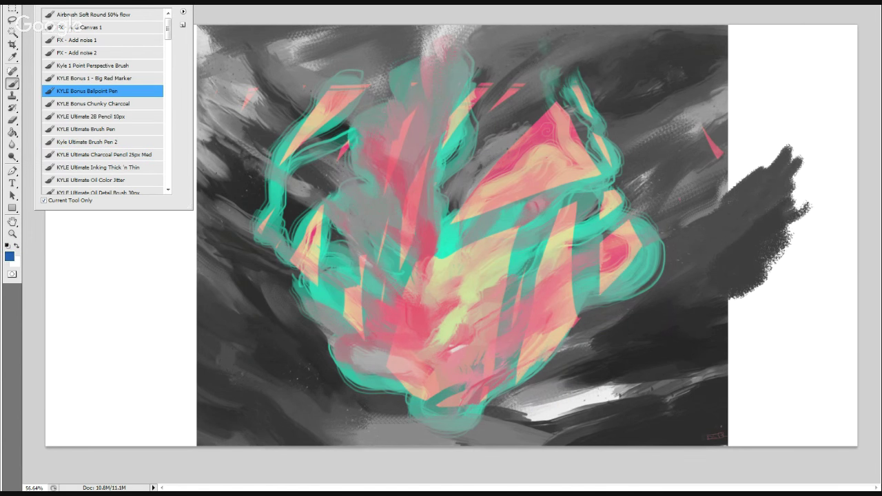
left_click(152, 153)
left_click(138, 181)
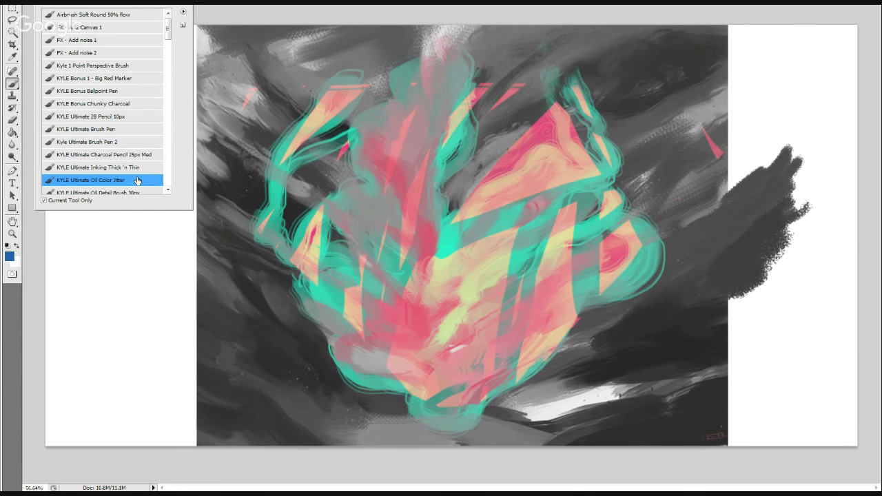
left_click(168, 189)
left_click(148, 180)
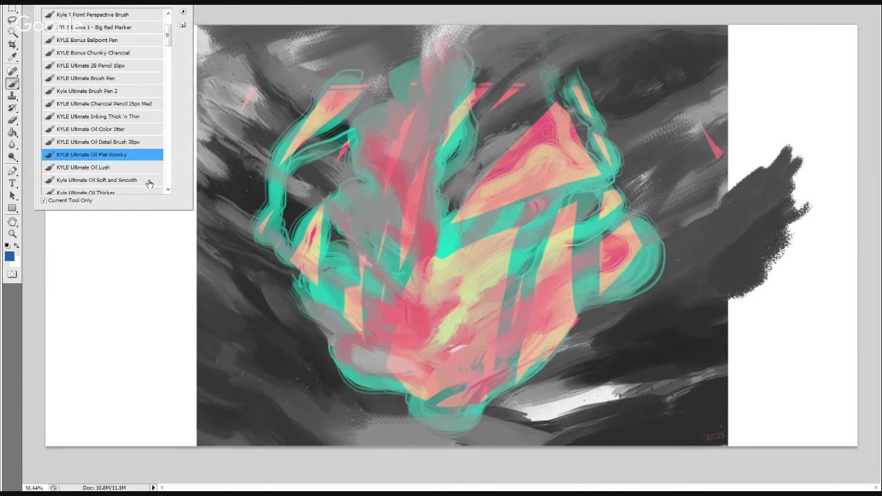
left_click(143, 168)
Sample a dark grey from the painting and brush diagonal strokes outward past its left edge.
left_click(228, 322, "alt")
left_click_drag(178, 284, 220, 327)
left_click_drag(160, 282, 196, 328)
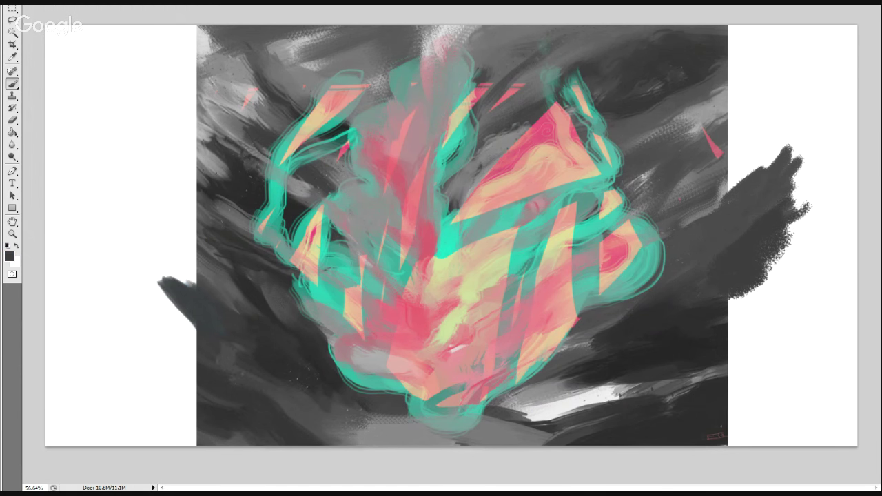
left_click_drag(135, 276, 193, 317)
Try to fill the blank area of the canvas with the sampled dark grey.
key("g")
left_click(184, 167)
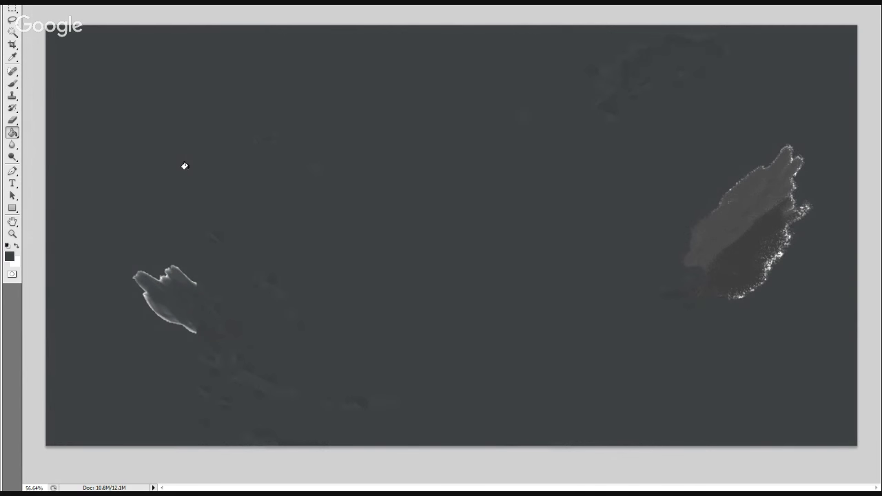
key("ctrl+z")
Sample the dark grey of the left patch and brush diagonal strokes that extend it upward and downward past the painting's left edge.
key("b")
left_click(207, 311)
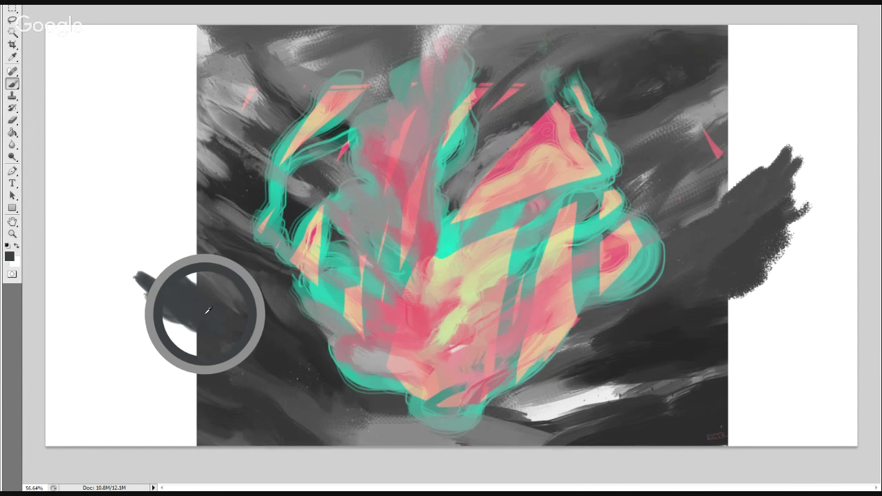
left_click_drag(200, 310, 153, 265)
left_click_drag(149, 309, 196, 362)
left_click_drag(172, 289, 140, 251)
left_click_drag(198, 279, 167, 231)
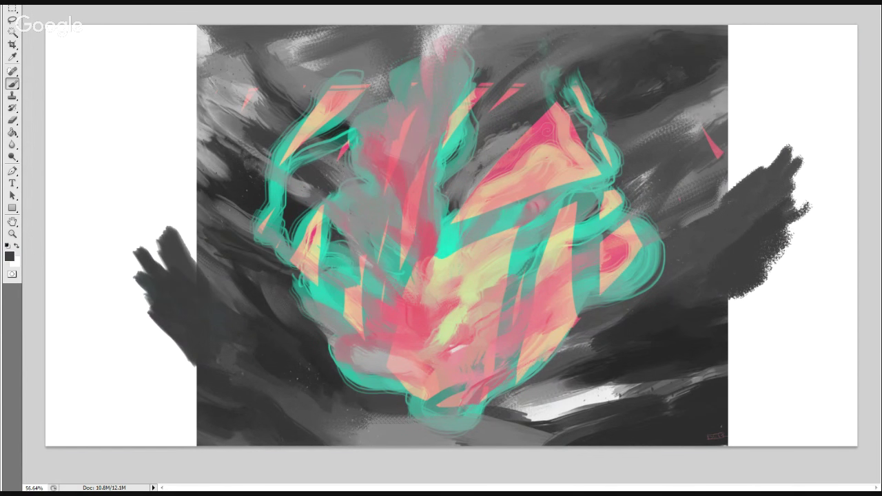
left_click_drag(133, 299, 136, 244)
Brush short diagonal dark grey strokes outward past the lower part of the painting's right edge.
left_click_drag(731, 345, 761, 326)
left_click_drag(730, 322, 760, 295)
left_click_drag(733, 335, 786, 290)
Sample a near-black grey from the painting's lower right corner and brush it across the blank lower right of the canvas.
left_click(703, 428, "alt")
left_click_drag(717, 435, 758, 422)
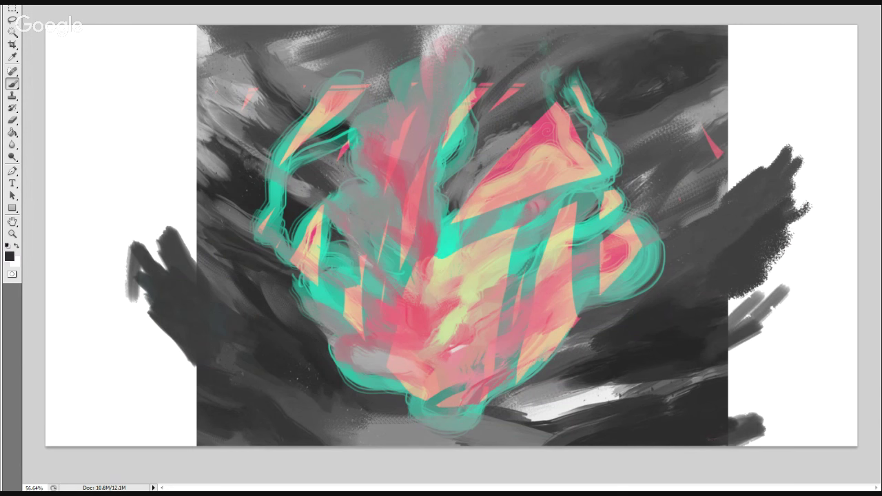
left_click_drag(848, 405, 724, 433)
left_click_drag(854, 403, 733, 434)
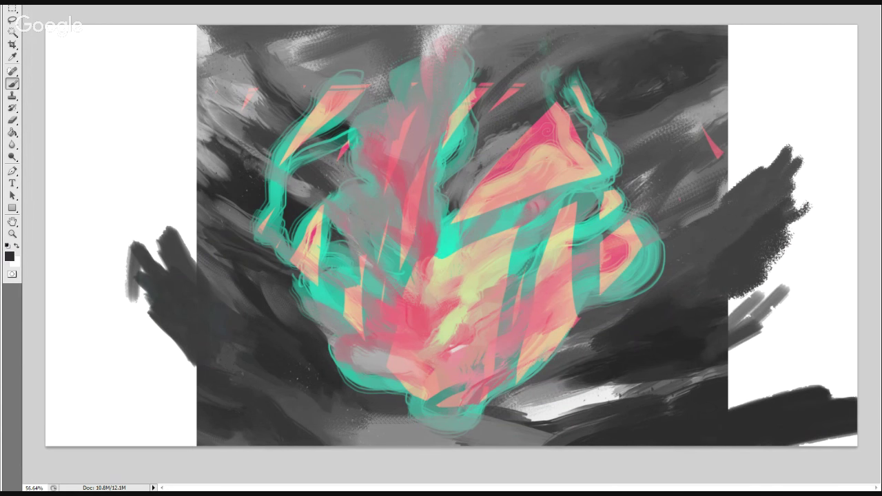
left_click_drag(854, 394, 790, 441)
left_click_drag(852, 348, 732, 404)
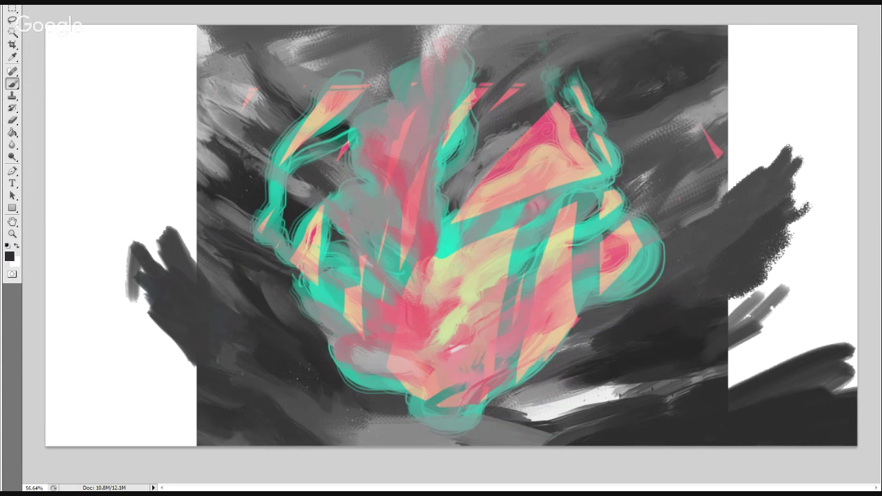
left_click_drag(855, 349, 737, 403)
Layer long diagonal near-black strokes over the middle of the blank right side, blending them into the painting.
left_click_drag(855, 313, 679, 385)
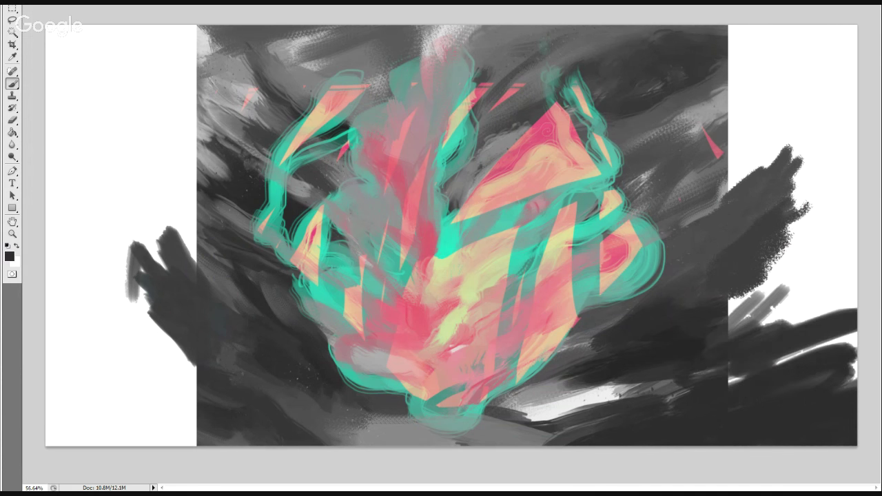
left_click_drag(855, 333, 700, 379)
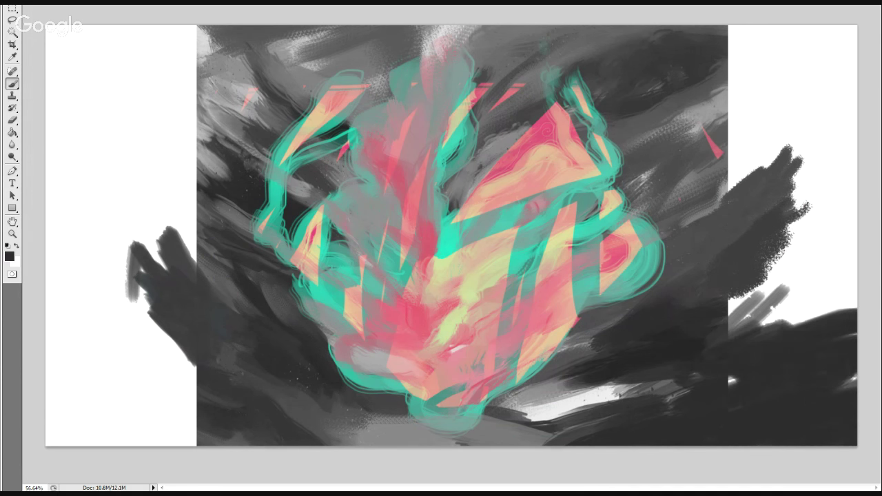
left_click_drag(855, 306, 733, 380)
left_click_drag(855, 298, 743, 323)
mouse_move(854, 274)
left_mouse_down()
mouse_move(722, 308)
mouse_move(852, 275)
left_mouse_up()
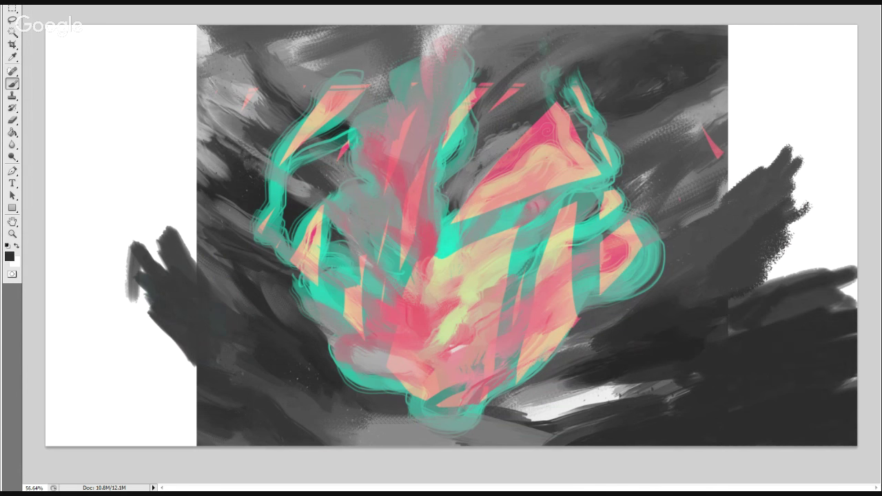
left_click_drag(732, 299, 830, 271)
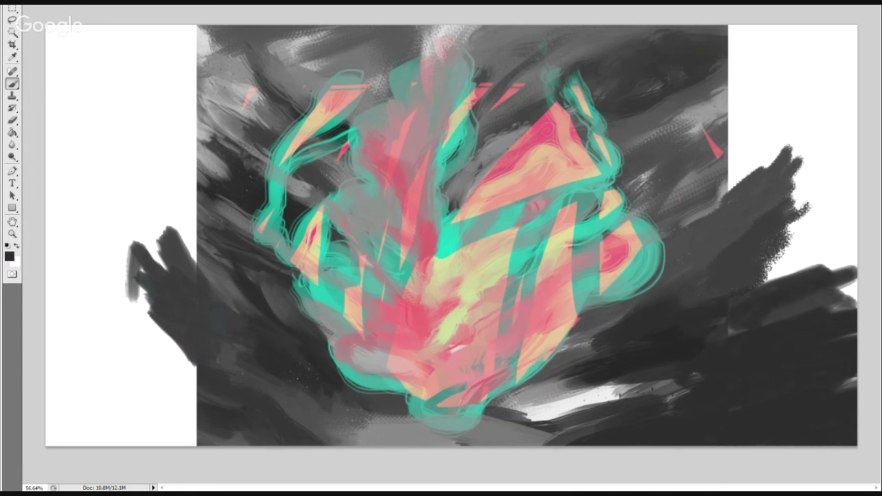
left_click_drag(849, 244, 710, 298)
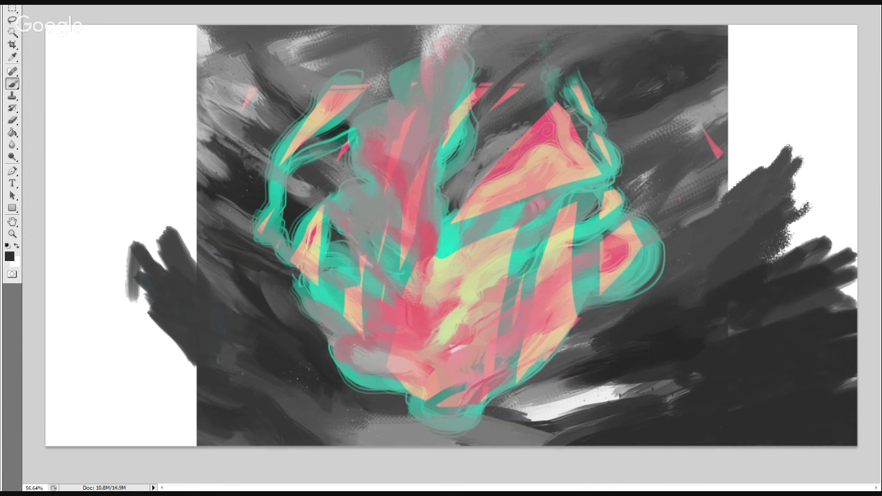
Cover the upper right of the canvas with broad near-black strokes and paint over the leftover white spots.
left_click_drag(783, 171, 719, 230)
left_click_drag(844, 52, 710, 203)
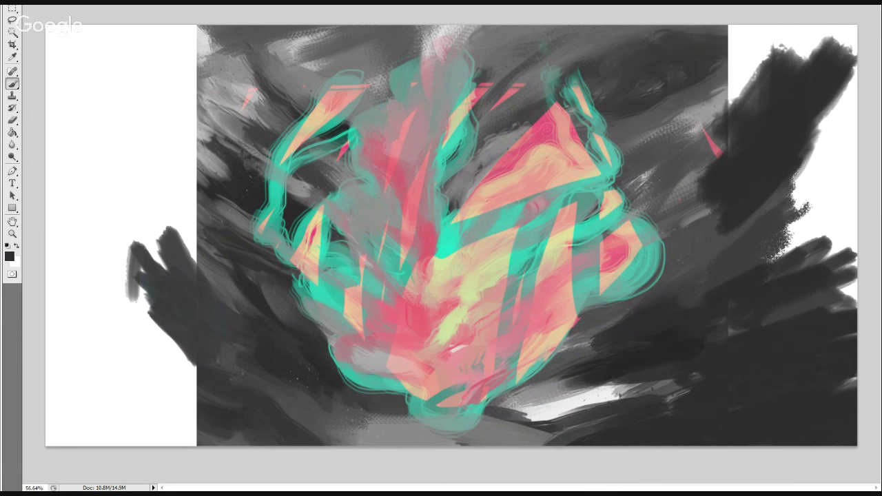
left_click_drag(820, 34, 713, 206)
left_click_drag(848, 93, 776, 257)
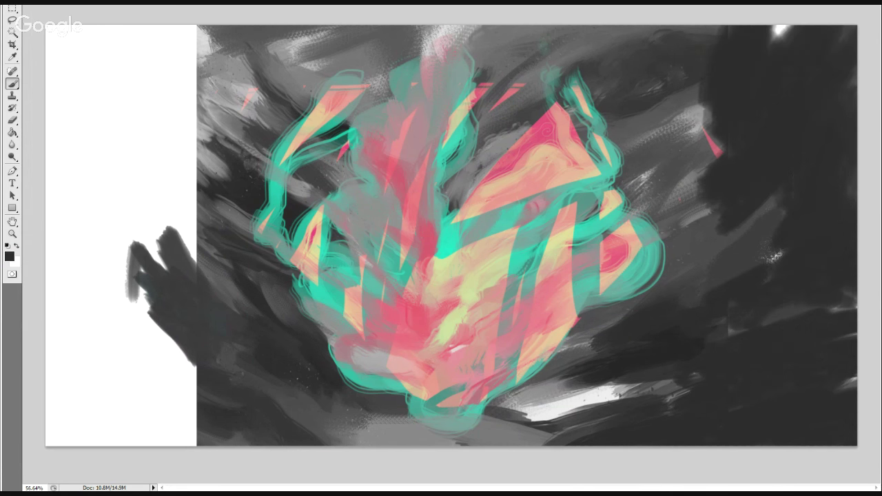
left_click_drag(783, 203, 700, 276)
left_click(781, 33)
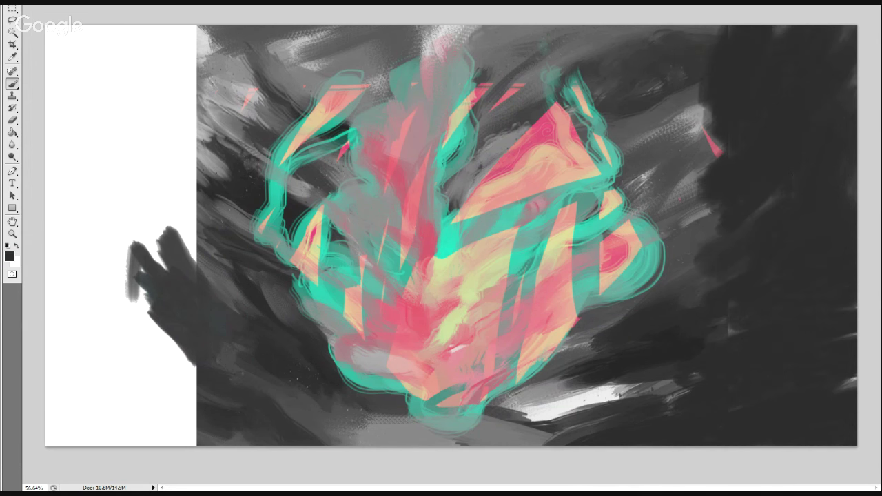
Fill the blank left side of the canvas with broad mid-grey brush strokes from the upper corner to the lower edge.
left_click_drag(141, 173, 216, 201)
mouse_move(159, 166)
left_mouse_down()
mouse_move(206, 200)
mouse_move(69, 62)
left_mouse_up()
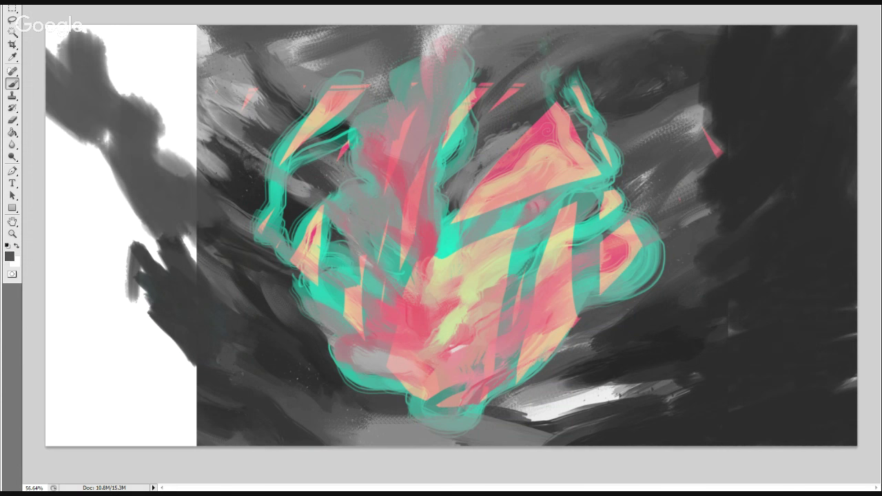
left_click_drag(103, 138, 186, 55)
left_click_drag(200, 138, 124, 304)
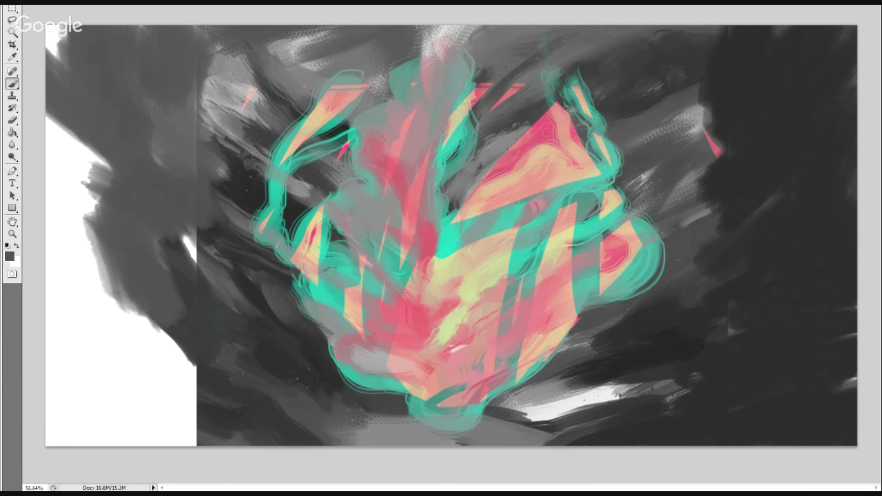
left_click_drag(69, 172, 158, 428)
left_click_drag(69, 324, 193, 428)
mouse_move(76, 138)
left_mouse_down()
mouse_move(233, 283)
mouse_move(95, 204)
left_mouse_up()
Sample darker greys from the painting and brush long diagonal strokes over the mid-grey left side.
left_click(245, 281, "alt")
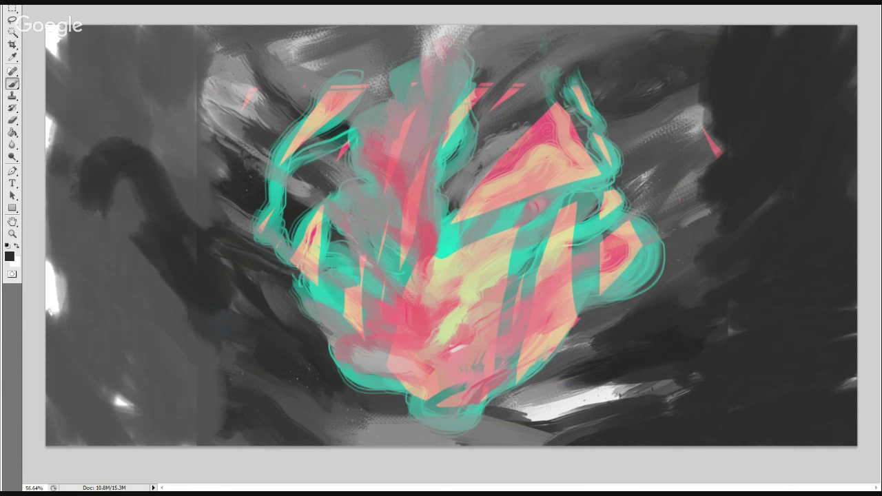
left_click_drag(59, 148, 200, 372)
left_click(121, 207, "alt")
left_click_drag(96, 155, 145, 251)
left_click_drag(86, 186, 107, 231)
left_click(180, 257, "alt")
mouse_move(190, 231)
left_mouse_down()
mouse_move(135, 110)
mouse_move(183, 221)
mouse_move(100, 124)
left_mouse_up()
Sample more greys to darken the canvas's upper left corner and cover the remaining white gaps on the left side.
left_click(155, 128, "alt")
left_click(186, 262, "alt")
left_click_drag(73, 62, 52, 38)
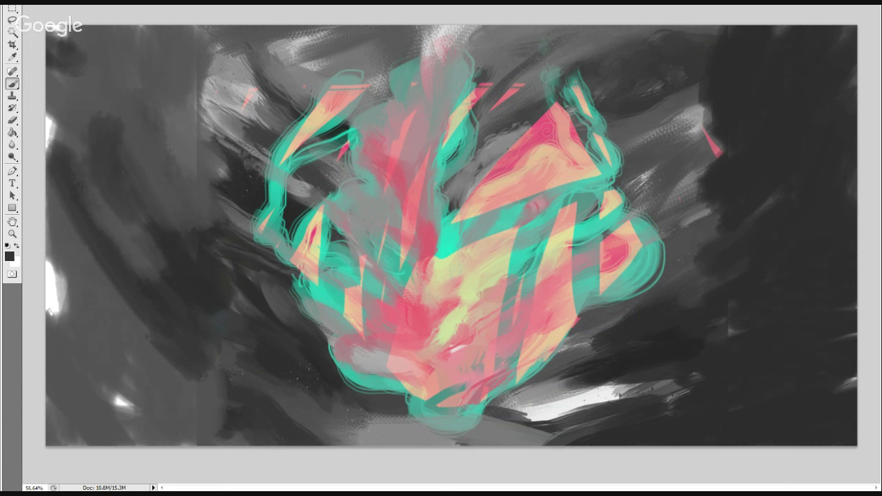
left_click_drag(96, 203, 69, 44)
left_click_drag(117, 397, 137, 399)
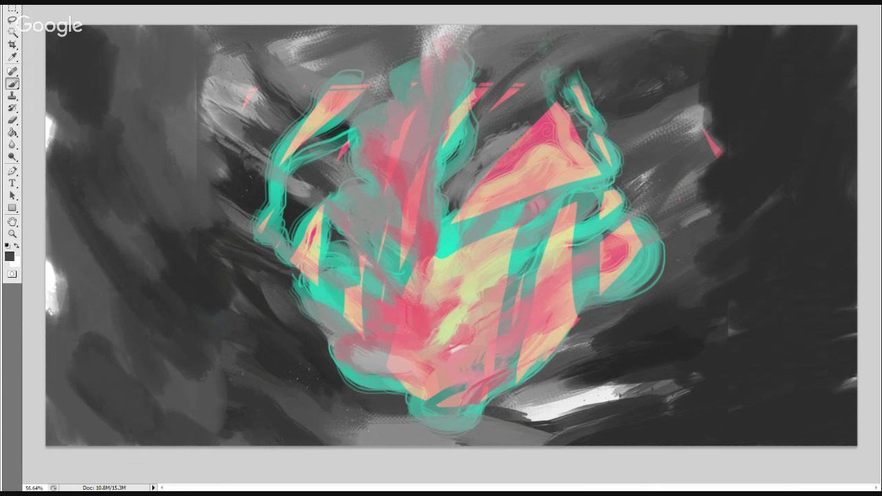
left_click_drag(53, 248, 96, 341)
left_click_drag(65, 110, 69, 254)
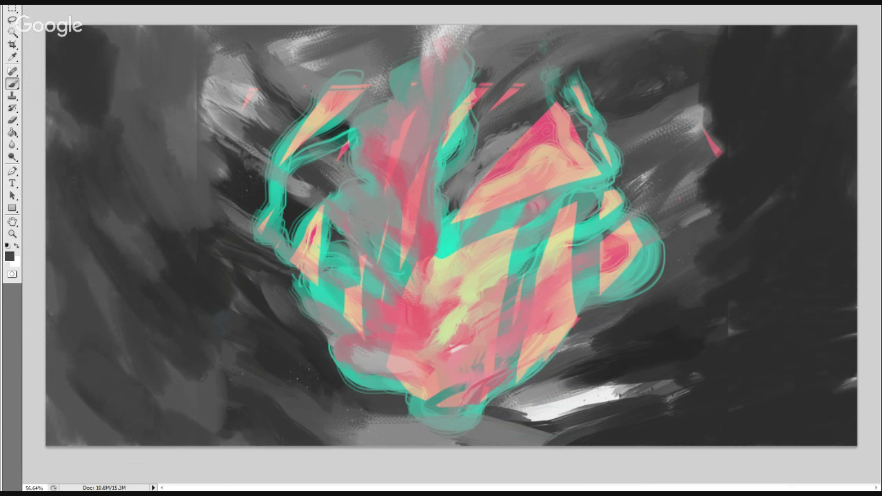
Brush over the lower part of the background and soften the white highlight below the colourful shape.
left_click_drag(207, 379, 201, 422)
left_click_drag(276, 412, 324, 434)
mouse_move(528, 413)
left_mouse_down()
mouse_move(662, 389)
mouse_move(578, 409)
left_mouse_up()
left_click(614, 390, "alt")
Sample a grey from the upper left area and blend strokes over the painting's upper left seam.
left_click(110, 102, "alt")
left_click_drag(208, 104, 207, 132)
left_click_drag(165, 81, 160, 128)
Choose another KYLE brush preset and set the foreground colour to white with black as the background colour.
key("d")
key("x")
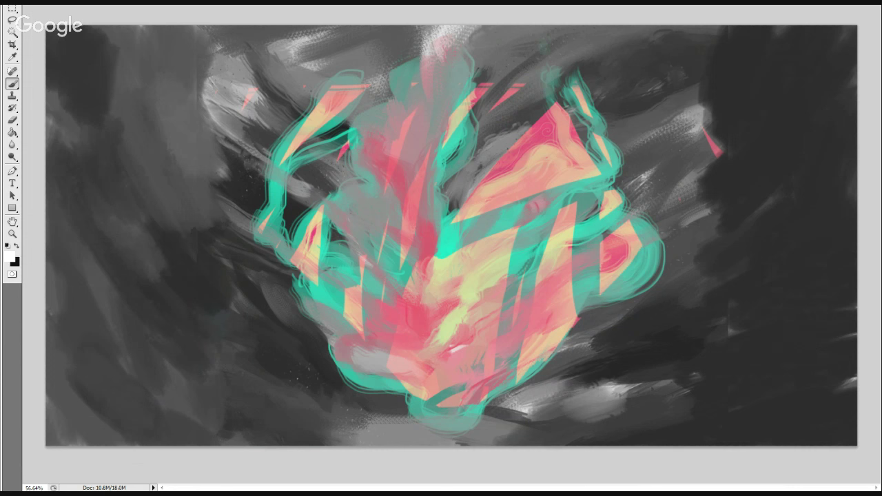
left_click(135, 53)
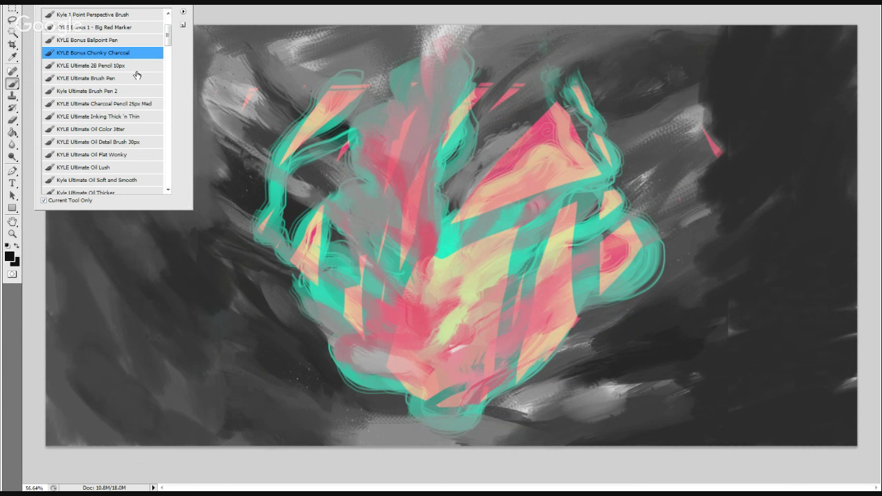
left_click(136, 68)
key("Return")
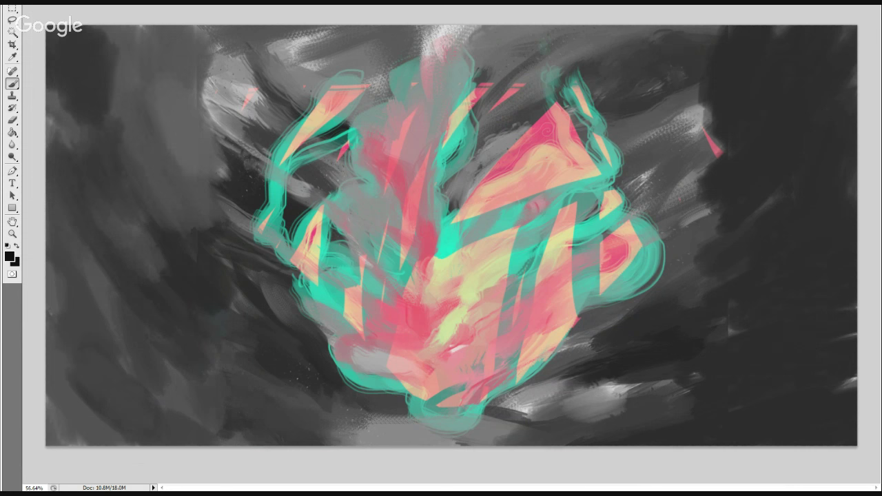
key("d")
key("x")
Draw the letters DSC in white inside a hand-drawn rectangle over the centre of the painting.
mouse_move(350, 283)
left_mouse_down()
mouse_move(417, 193)
mouse_move(366, 298)
left_mouse_up()
left_click_drag(356, 225, 370, 269)
left_click_drag(357, 225, 364, 269)
mouse_move(439, 229)
left_mouse_down()
mouse_move(455, 259)
mouse_move(427, 268)
left_mouse_up()
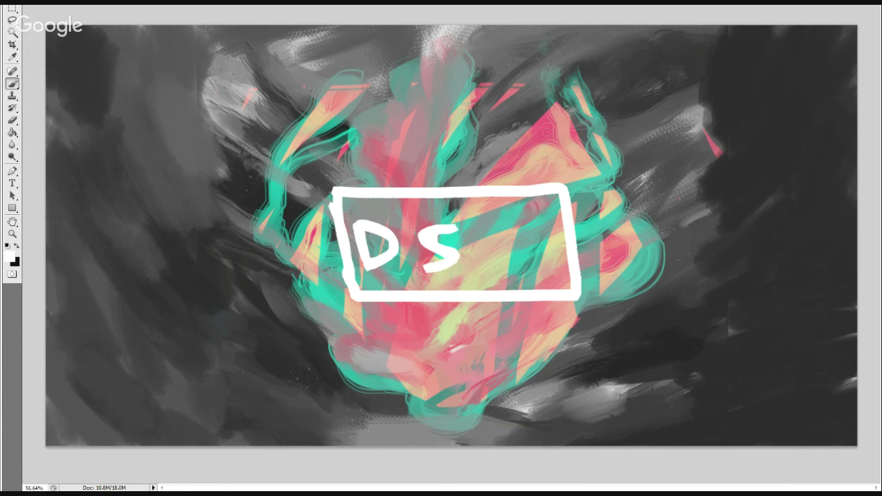
left_click_drag(460, 242, 423, 273)
left_click_drag(528, 230, 532, 266)
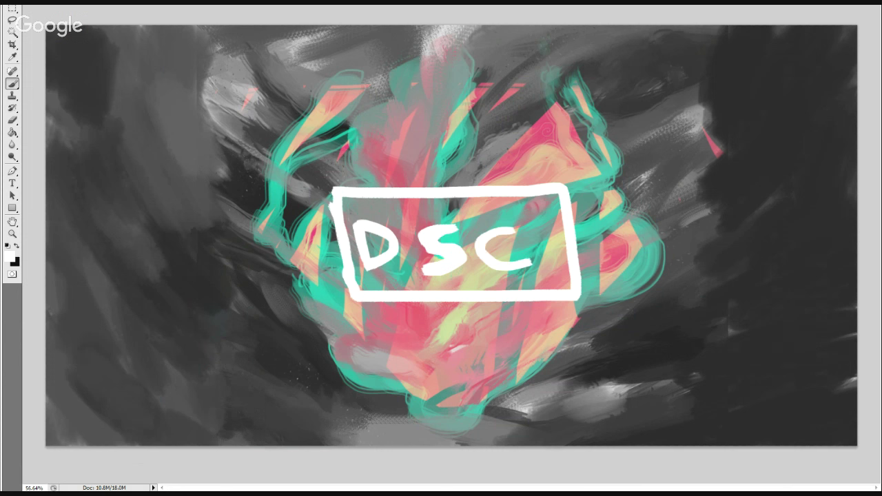
mouse_move(532, 233)
left_mouse_down()
mouse_move(498, 252)
mouse_move(535, 264)
left_mouse_up()
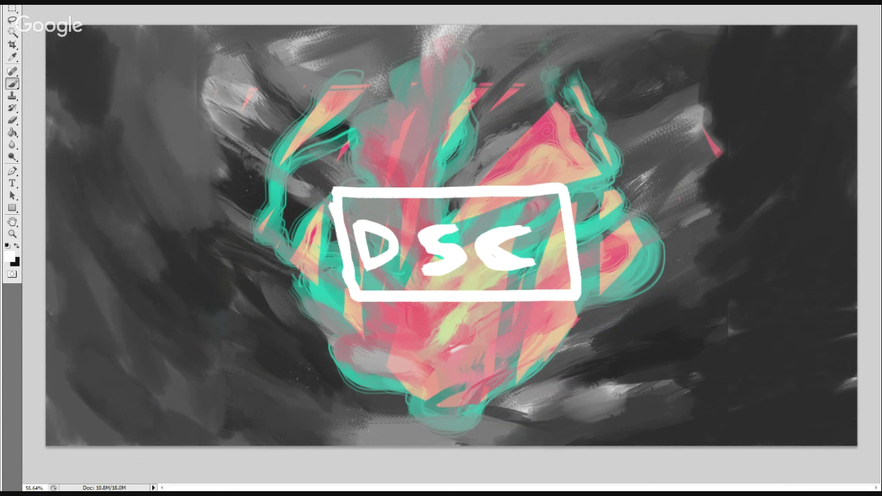
Draw a second set of white lines around all four sides of the DSC rectangle to form a double frame.
key("c")
key("v")
key("b")
left_click_drag(327, 181, 410, 181)
left_click_drag(310, 180, 567, 181)
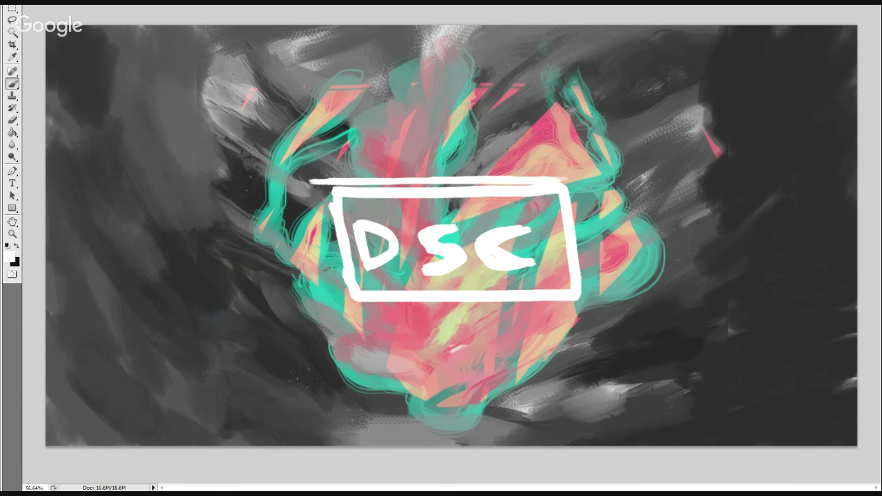
left_click_drag(327, 313, 476, 302)
left_click_drag(375, 308, 616, 303)
left_click_drag(318, 231, 327, 292)
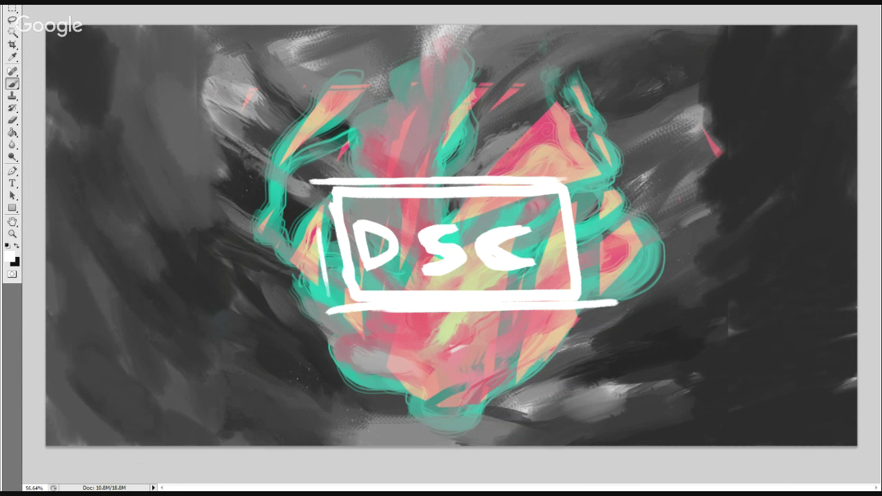
left_click_drag(313, 182, 315, 306)
left_click_drag(330, 183, 330, 305)
left_click_drag(574, 166, 575, 300)
left_click_drag(588, 171, 590, 314)
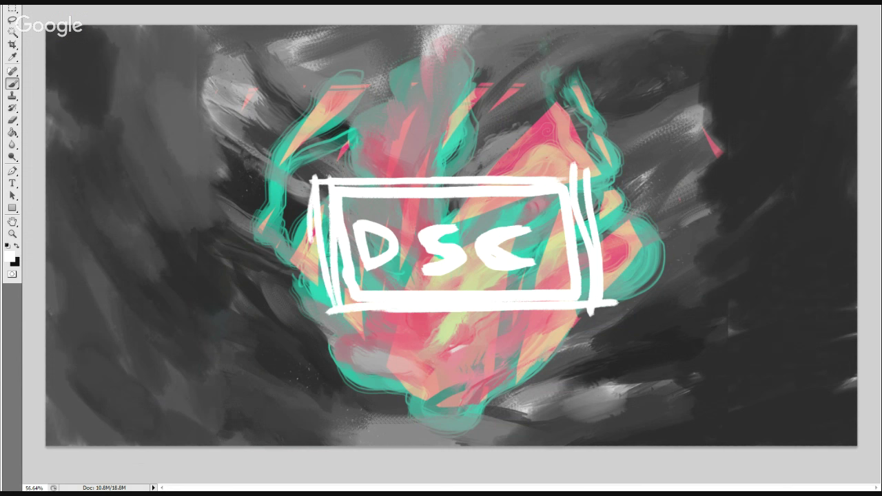
Try a solid white blob below the DSC frame, undo it, and add a short horizontal line there instead.
left_click_drag(447, 339, 466, 399)
left_click_drag(447, 345, 437, 397)
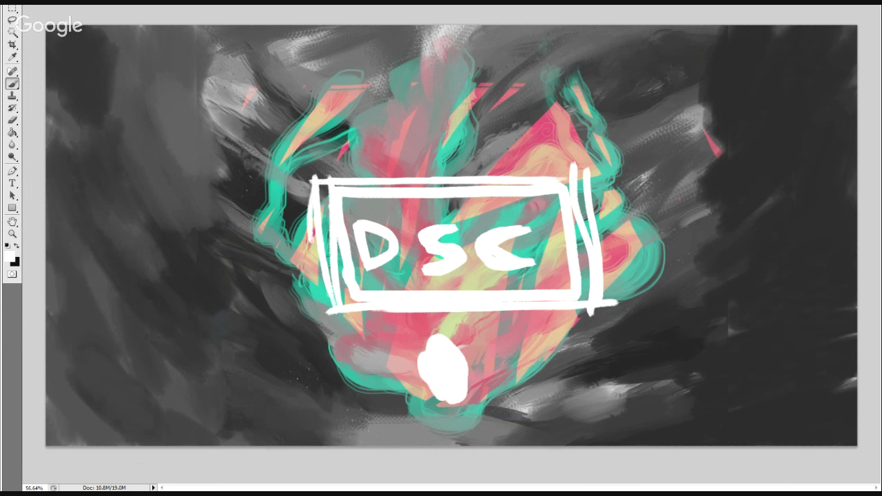
left_click_drag(422, 345, 455, 405)
key("ctrl+z")
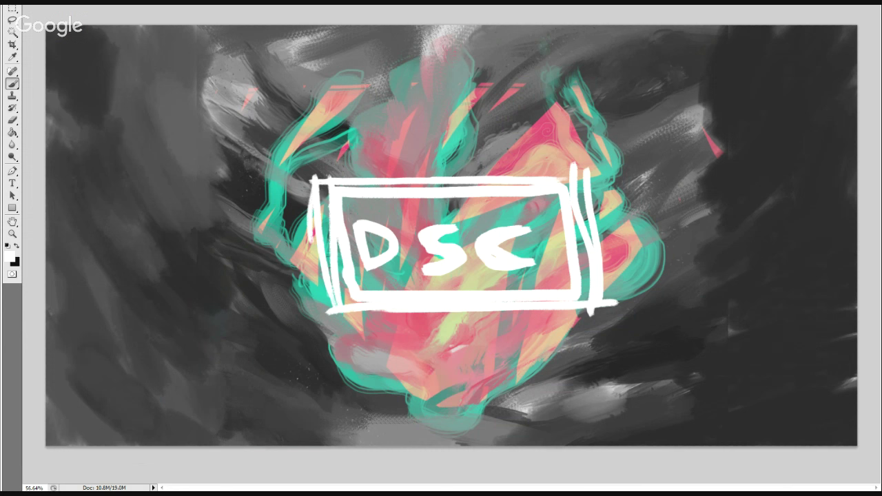
left_click_drag(378, 319, 421, 319)
Move the DSC logo to the lower left corner of the canvas and scale it down.
left_click_drag(523, 297, 329, 353)
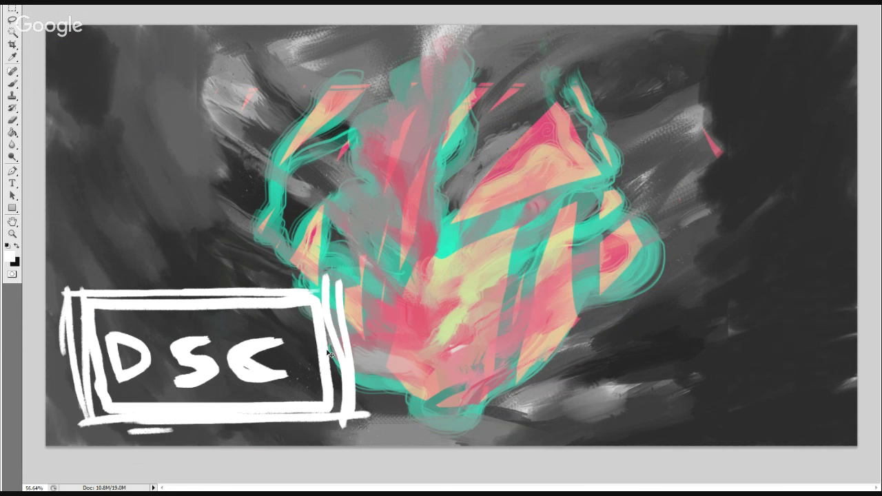
key("ctrl+t")
left_click_drag(370, 274, 256, 334)
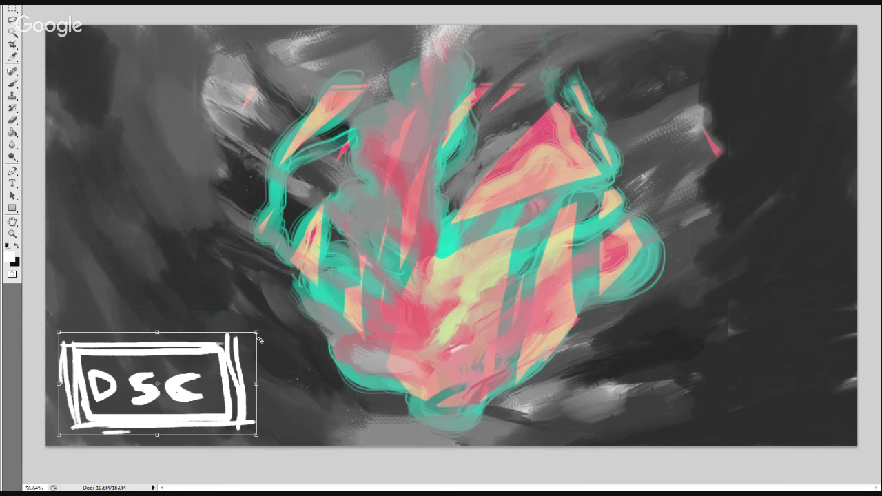
key("Return")
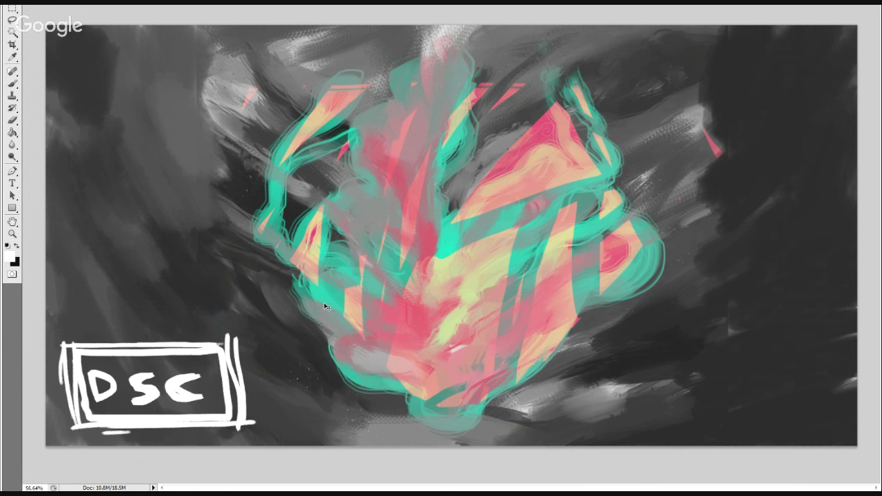
Delete the entire DSC drawing from its layer and return to the Brush tool.
key("ctrl+a")
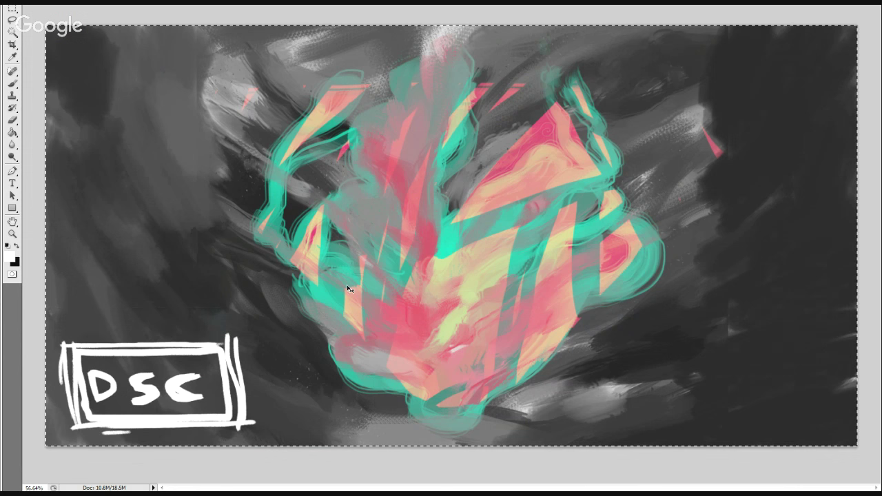
key("Delete")
key("b")
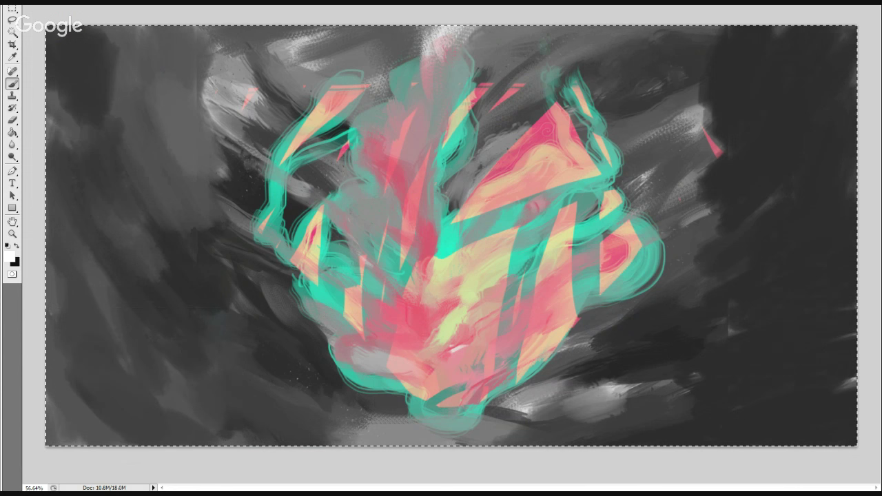
Hand-letter the host's first name in possessive form in white on the lower-right background, undoing the first stray stroke.
left_click_drag(688, 326, 690, 344)
key("ctrl+z")
left_click_drag(667, 308, 666, 330)
left_click_drag(689, 313, 715, 324)
left_click_drag(721, 305, 723, 324)
Hand-letter the word SKETCH in white capitals on a second line below the first word of the logo.
mouse_move(672, 341)
left_mouse_down()
mouse_move(656, 364)
mouse_move(681, 360)
left_mouse_up()
left_click_drag(693, 345, 694, 358)
left_click_drag(705, 349, 704, 358)
left_click_drag(701, 349, 731, 346)
left_click_drag(722, 347, 722, 359)
left_click_drag(743, 347, 748, 356)
left_click_drag(747, 349, 760, 348)
left_click_drag(760, 339, 761, 357)
Hand-letter the word CAST in white capitals on a third line beneath SKETCH.
mouse_move(675, 375)
left_mouse_down()
mouse_move(672, 385)
mouse_move(682, 385)
left_mouse_up()
left_click_drag(683, 388, 697, 387)
left_click_drag(686, 381, 696, 380)
left_click_drag(713, 374, 710, 388)
left_click_drag(721, 371, 742, 369)
left_click_drag(731, 371, 731, 387)
Underline CAST and draw slanted white lines down both sides of the three-line lettering as a frame.
left_click_drag(651, 394, 735, 392)
left_click_drag(748, 293, 773, 388)
mouse_move(627, 313)
left_mouse_down()
mouse_move(661, 309)
mouse_move(655, 406)
left_mouse_up()
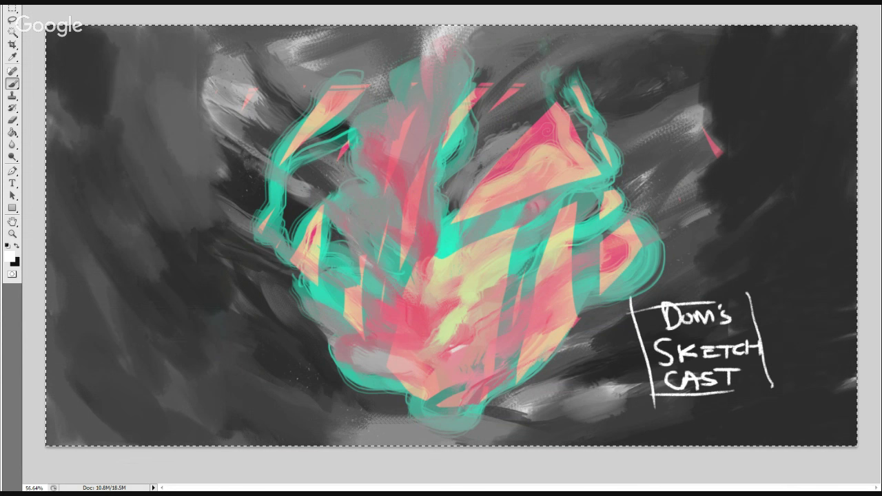
Erase the three-line lettering and most of its frame with the Eraser, and deselect the canvas.
key("e")
left_click_drag(660, 316, 746, 308)
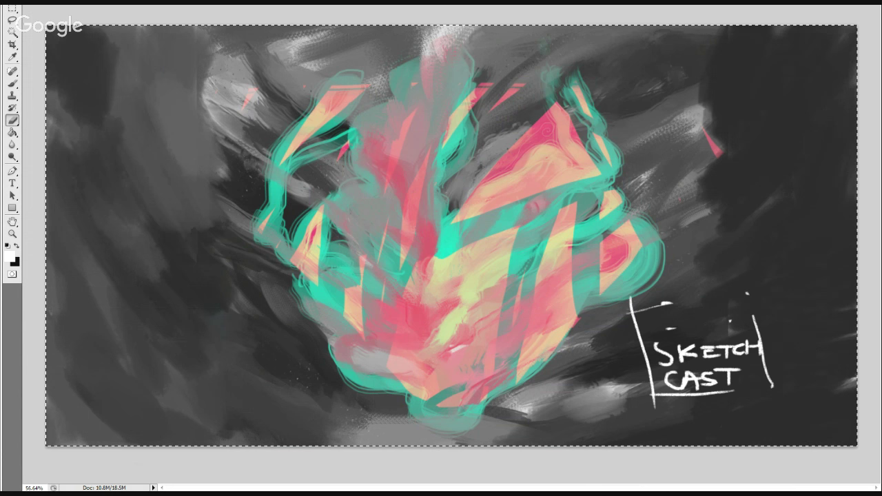
left_click_drag(652, 350, 757, 348)
mouse_move(663, 379)
left_mouse_down()
mouse_move(741, 379)
mouse_move(666, 393)
left_mouse_up()
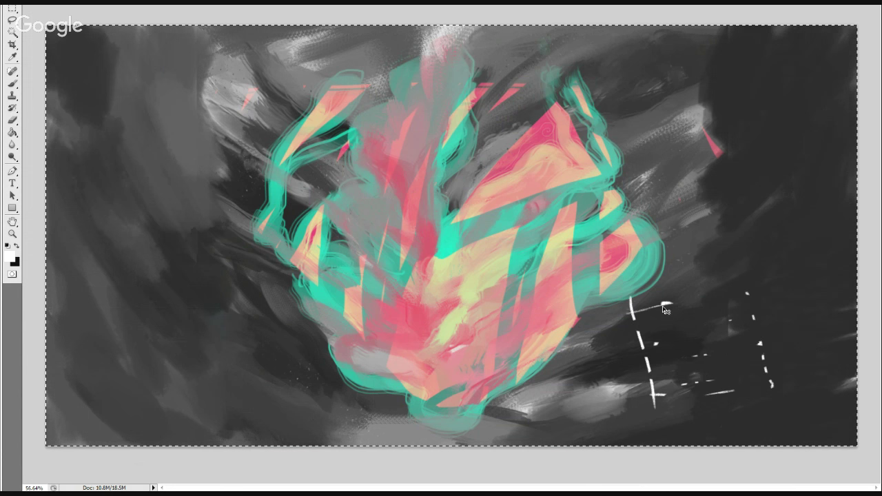
left_click_drag(663, 309, 664, 317)
key("b")
key("m")
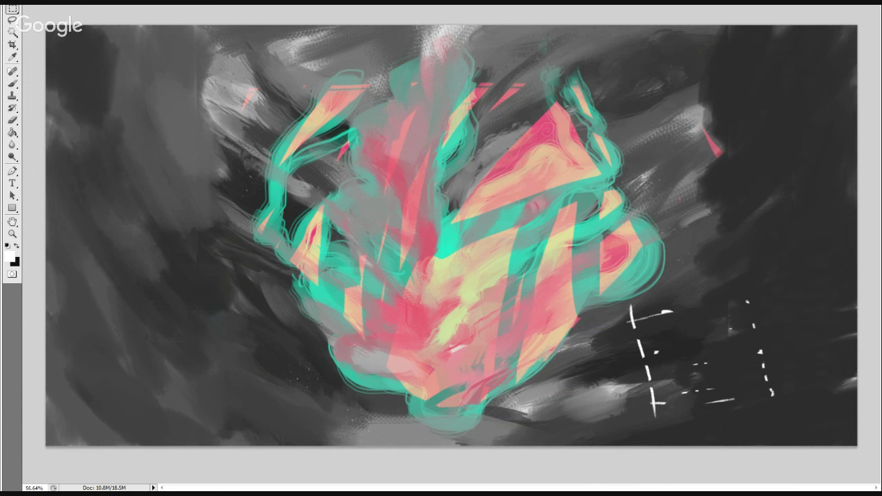
Paint the white letters D, S and C stepping diagonally downward inside the remains of the erased frame.
key("b")
left_click_drag(654, 326, 654, 349)
left_click_drag(709, 337, 679, 363)
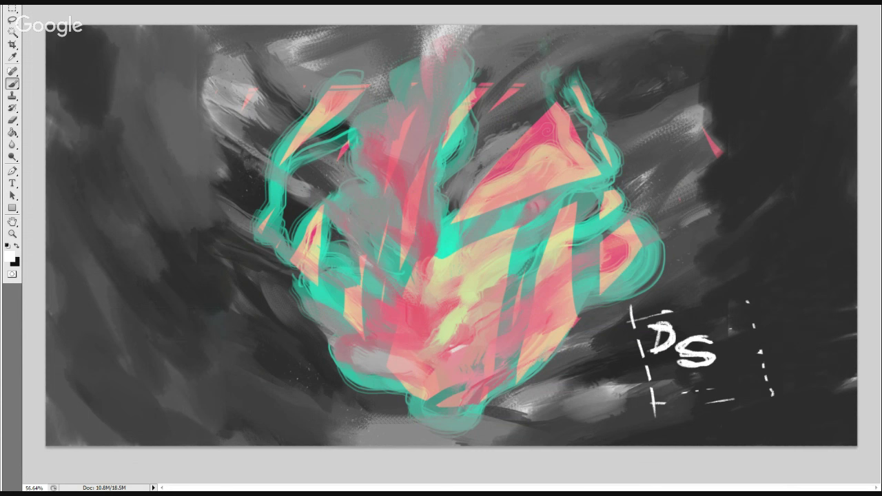
left_click_drag(736, 374, 733, 388)
Draw rough white lines around the diagonal DSC letters to form a box, doubling the bottom and right edges.
left_click_drag(653, 407, 764, 390)
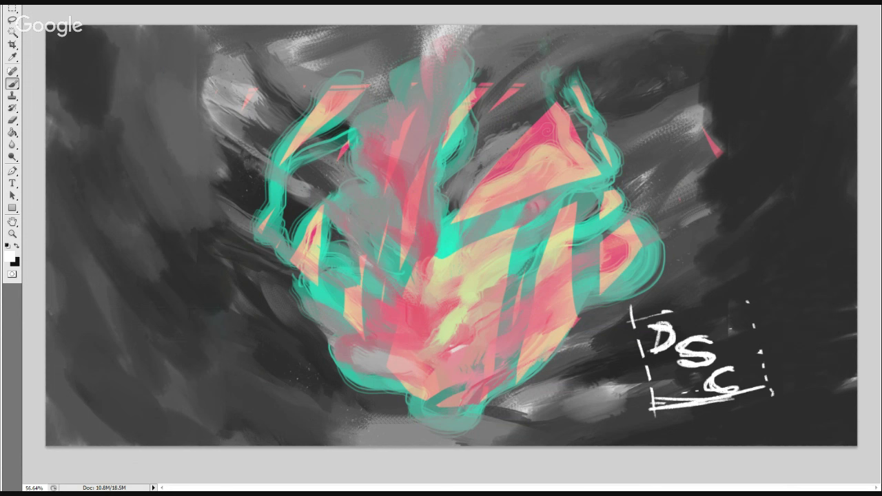
left_click_drag(621, 324, 766, 390)
left_click_drag(636, 327, 653, 401)
left_click_drag(735, 306, 746, 370)
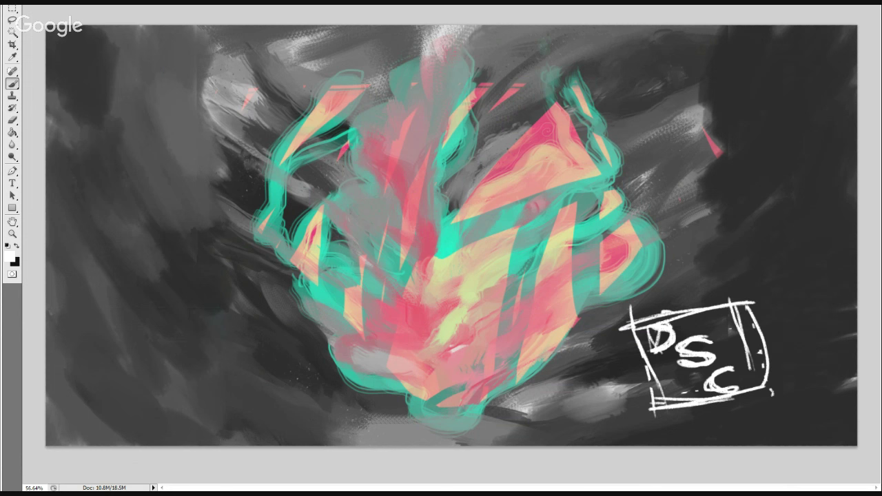
left_click_drag(654, 406, 728, 402)
left_click_drag(736, 315, 750, 400)
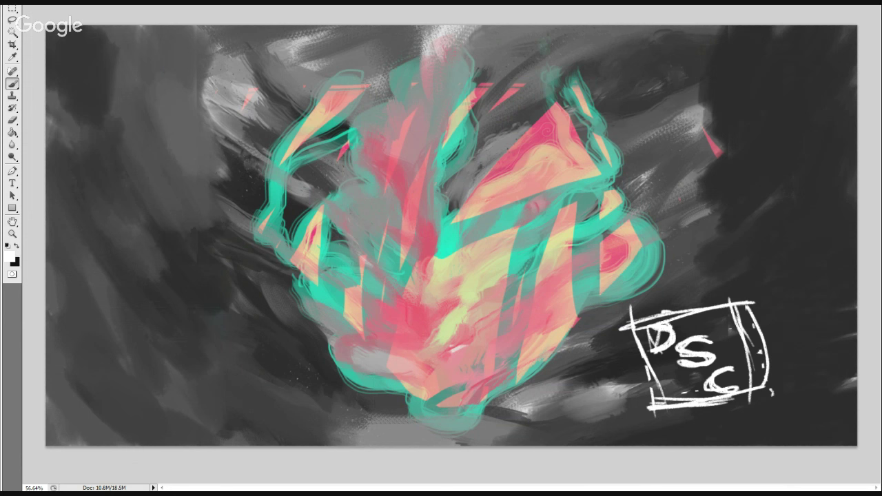
Erase the boxed DSC logo completely from the lower-right background.
key("e")
left_click_drag(628, 329, 750, 304)
left_click_drag(647, 342, 753, 318)
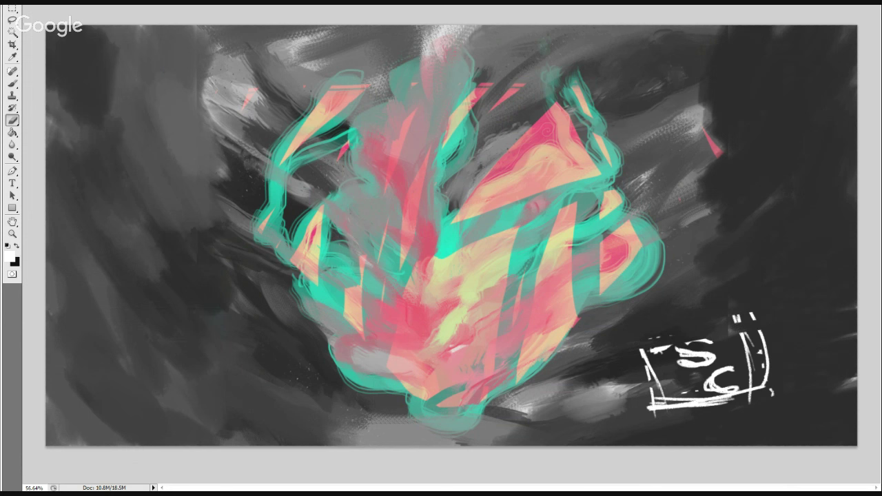
left_click_drag(641, 351, 748, 317)
left_click_drag(659, 404, 730, 369)
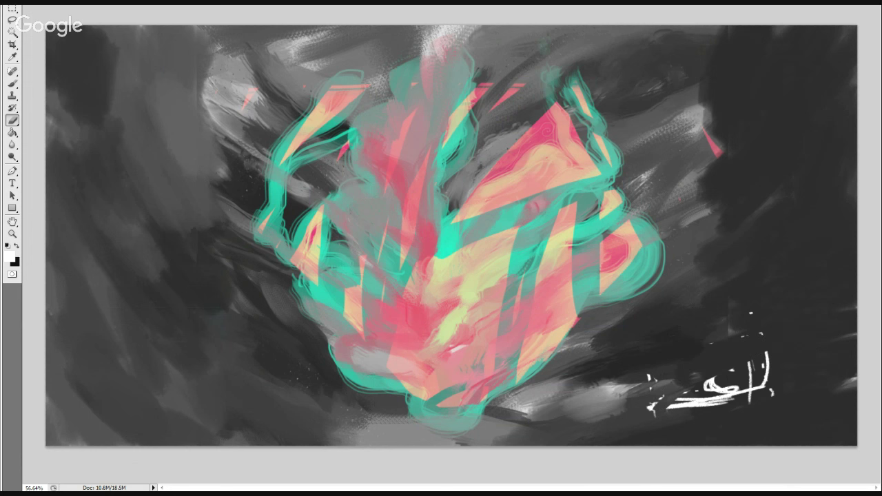
left_click_drag(689, 400, 769, 362)
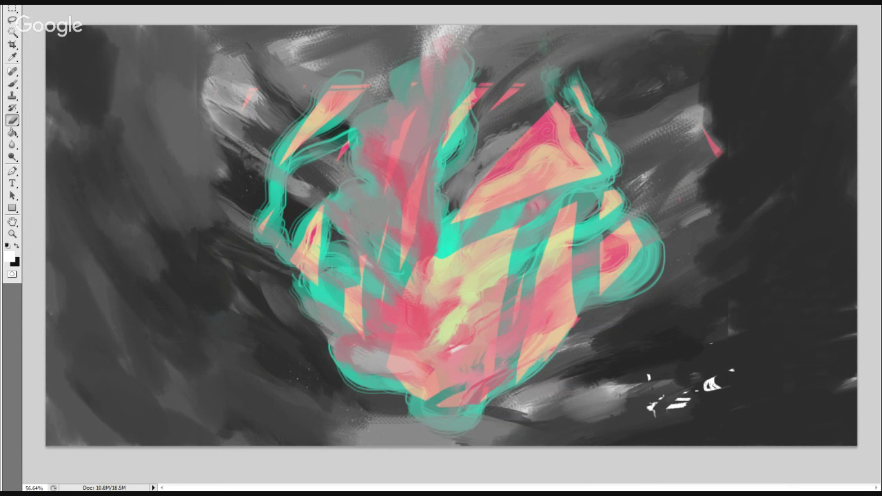
left_click_drag(652, 410, 733, 375)
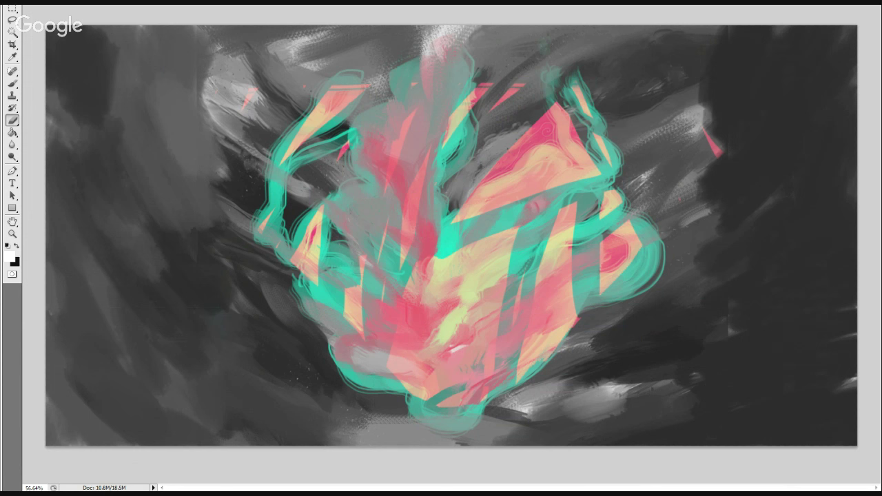
Sample a light grey from the painting and brush a thin diagonal highlight streak across the lower-right background.
key("b")
left_click(639, 379, "alt")
mouse_move(630, 388)
left_mouse_down()
mouse_move(695, 362)
mouse_move(634, 386)
mouse_move(672, 375)
left_mouse_up()
left_click(697, 365, "alt")
left_click(633, 388, "alt")
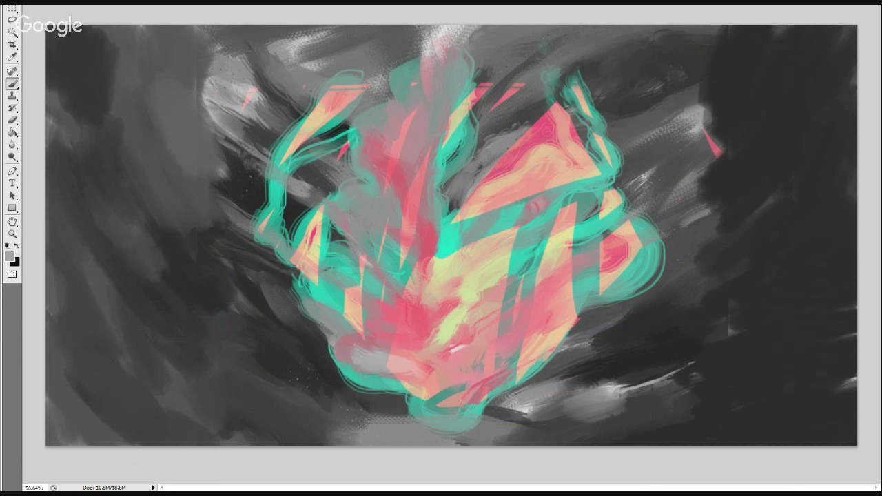
Sample a dark grey and paint short diagonal strokes below the light patch on the background's upper left.
left_click(239, 157, "alt")
left_click_drag(207, 155, 228, 176)
left_click_drag(202, 150, 229, 181)
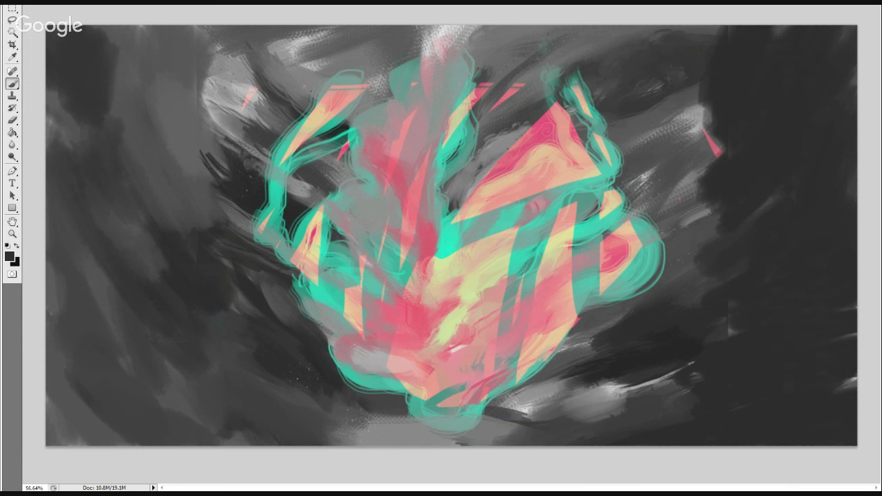
Choose the KYLE Ultimate Inking Thick 'n Thin brush, try a short black stroke beside the dark strokes, and undo it.
right_click(107, 52)
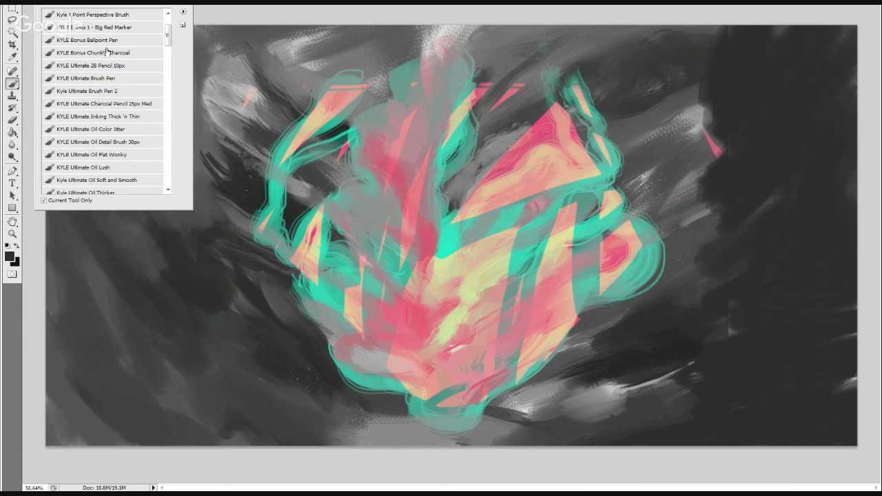
left_click(107, 53)
left_click(143, 118)
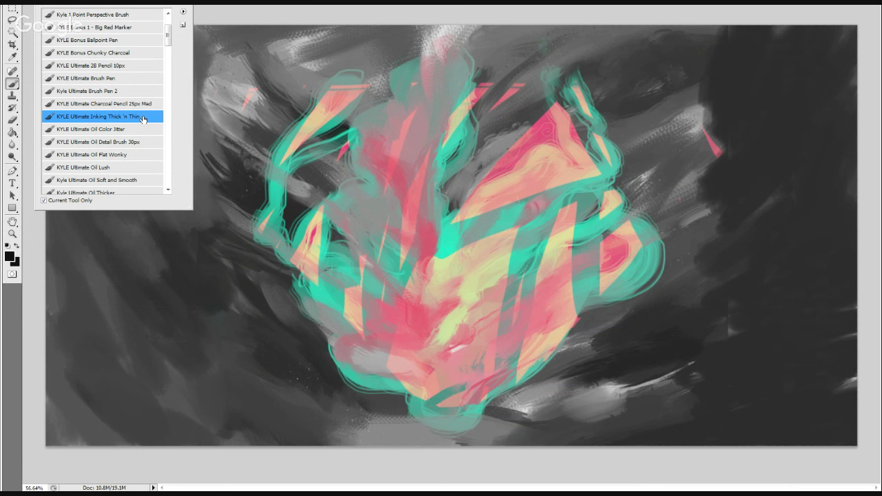
left_click_drag(223, 156, 238, 172)
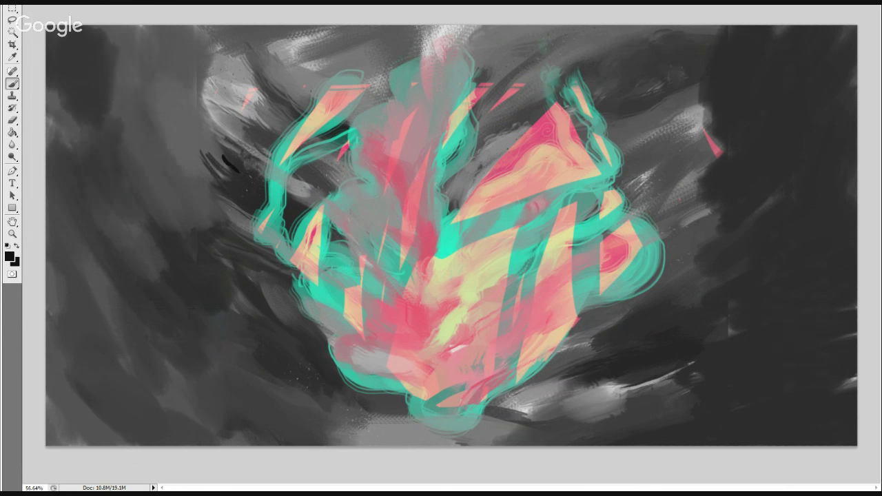
key("ctrl+z")
Sample nearby dark greys and add short diagonal strokes to the left background, beside and below the existing dark marks.
left_click(215, 158, "alt")
left_click_drag(218, 154, 231, 167)
left_click(201, 222, "alt")
left_click_drag(200, 235, 211, 249)
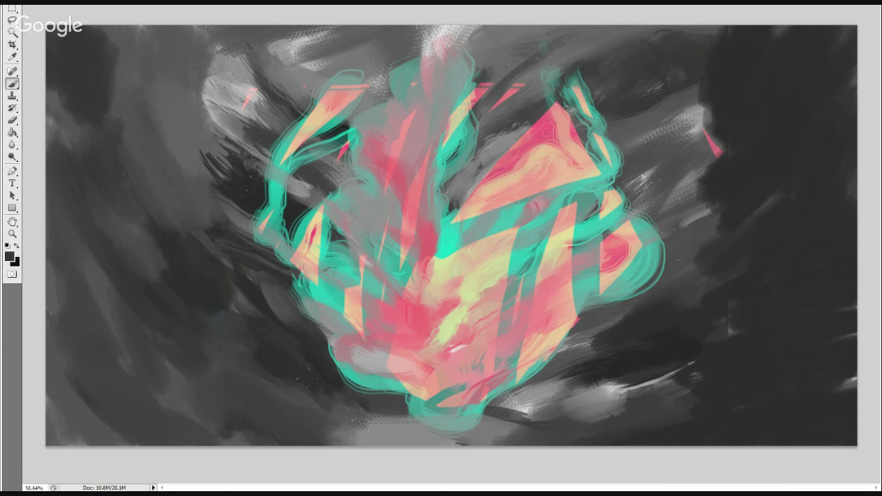
left_click_drag(201, 236, 222, 254)
Choose the KYLE Ultimate Oil Flat Wonky brush and dab dark grey onto the lower-left background.
left_click(38, 6)
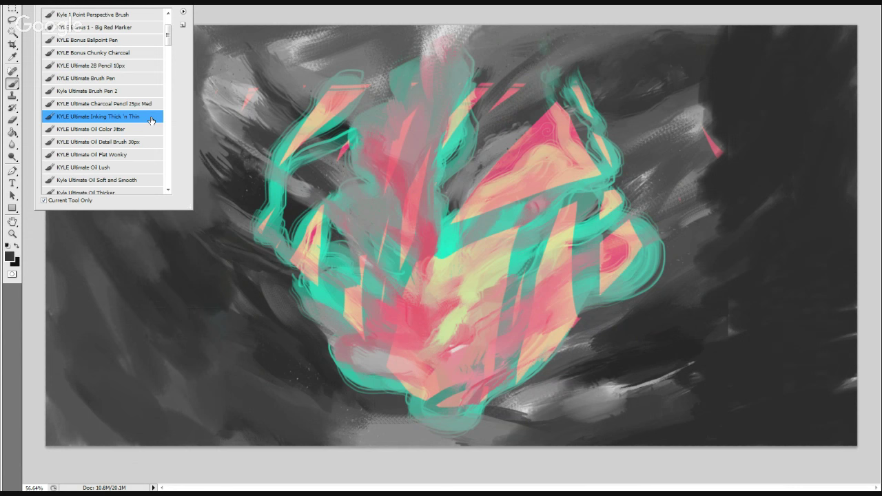
left_click(143, 157)
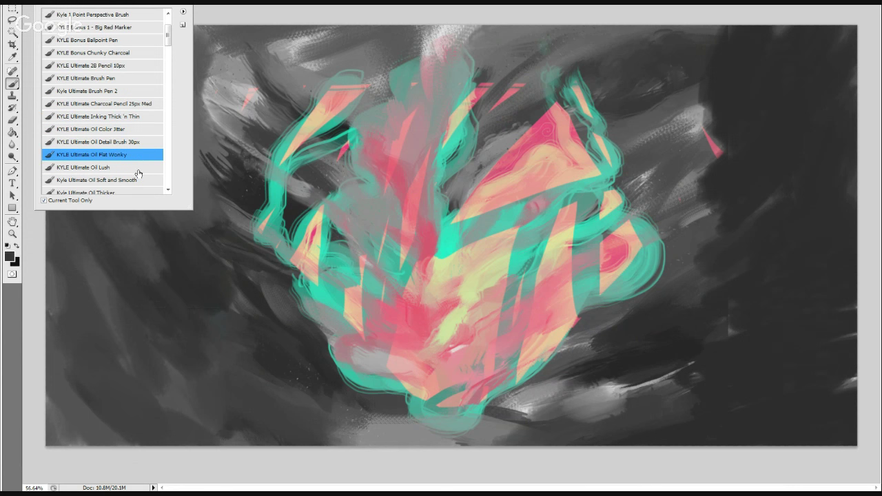
scroll(104, 100, "down", 1)
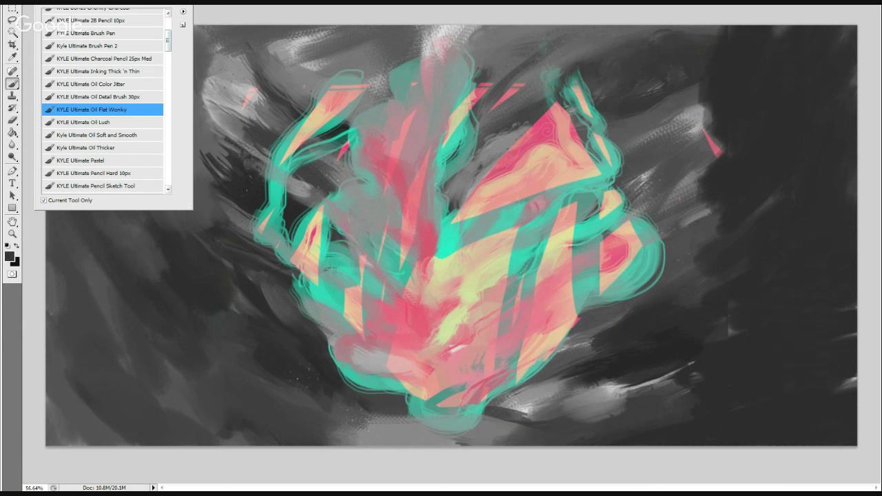
key("Return")
left_click(236, 329)
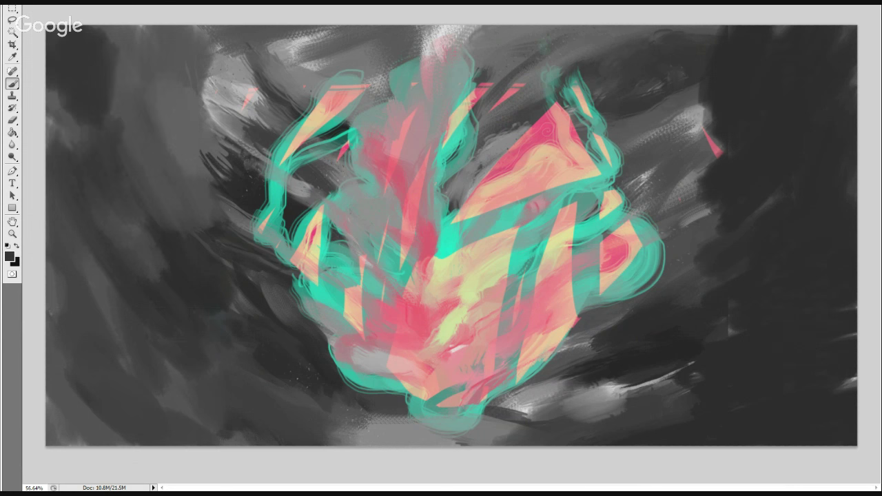
left_click(231, 333)
Sample darker greys and build up broad diagonal strokes across the lower-left background.
left_click(255, 316, "alt")
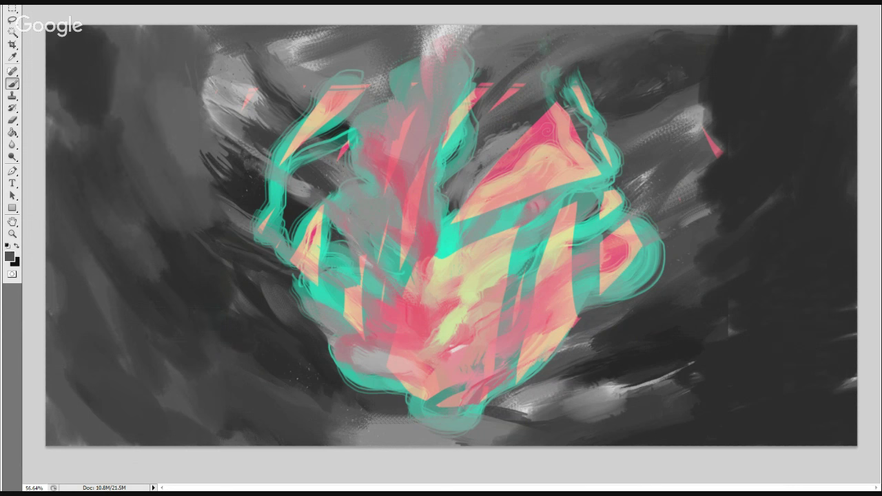
left_click(292, 366, "alt")
left_click_drag(255, 398, 336, 420)
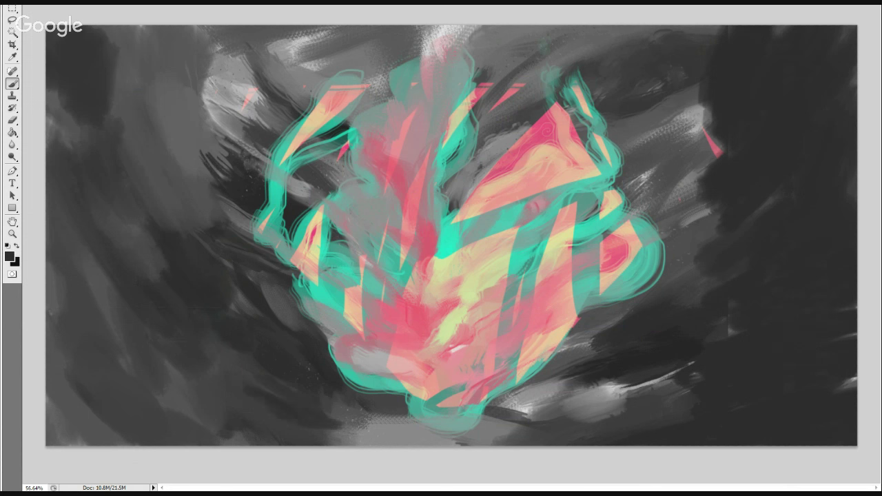
left_click_drag(214, 376, 234, 394)
left_click_drag(210, 345, 238, 382)
left_click_drag(165, 337, 221, 393)
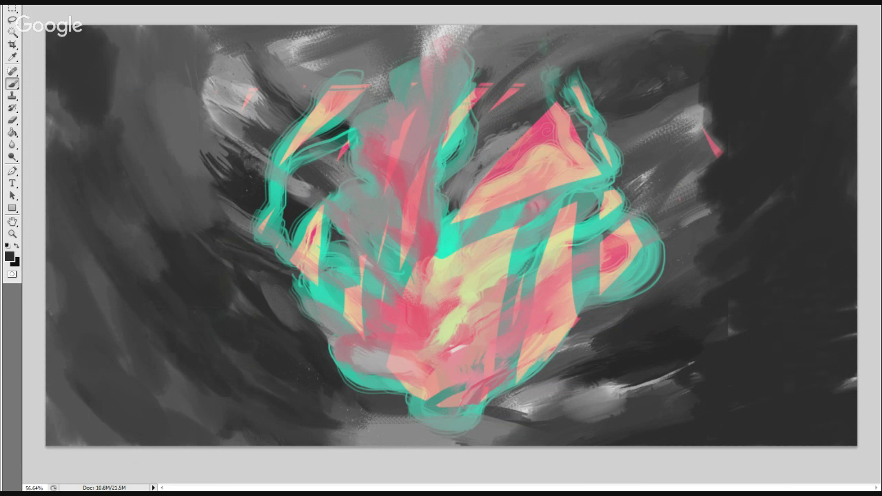
left_click_drag(162, 372, 217, 403)
left_click_drag(121, 360, 241, 412)
mouse_move(117, 369)
left_mouse_down()
mouse_move(255, 427)
mouse_move(249, 446)
left_mouse_up()
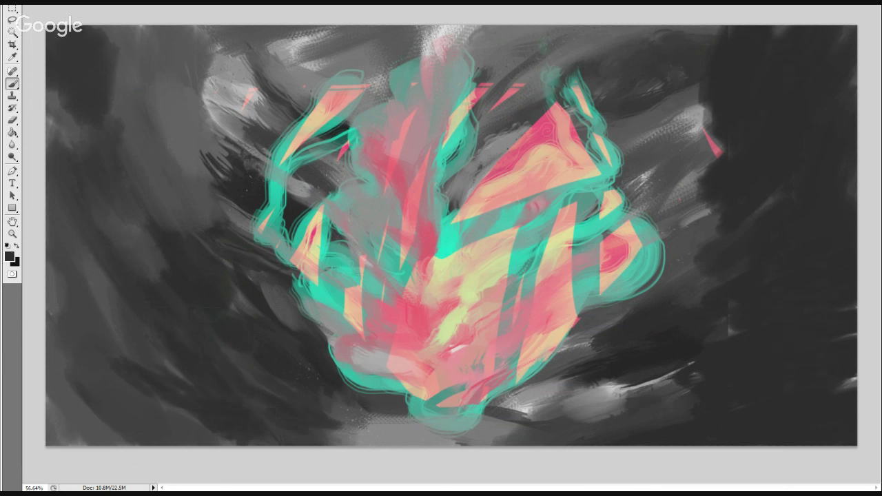
Sample nearby greys and paint short strokes over the upper-right light patch and the dark area at the lower right.
left_click(662, 137, "alt")
left_click_drag(698, 109, 648, 139)
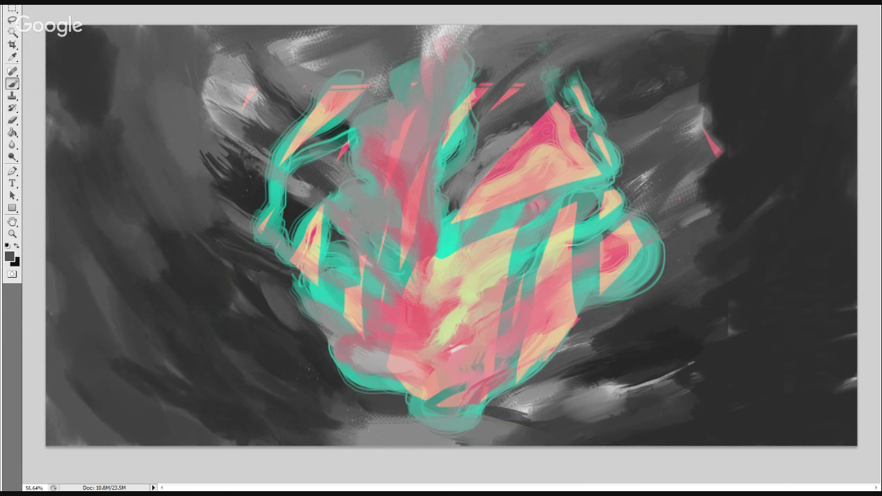
left_click(690, 341, "alt")
left_click_drag(696, 353, 734, 338)
left_click(733, 330)
Try several presets in the brush list and choose the KYLE Ultimate Pencil Sketch Tool brush.
left_click(42, 5)
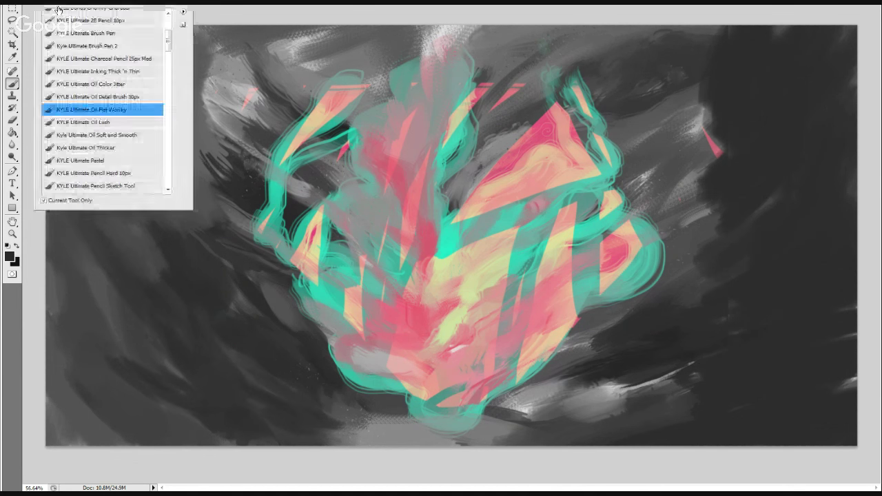
left_click(126, 126)
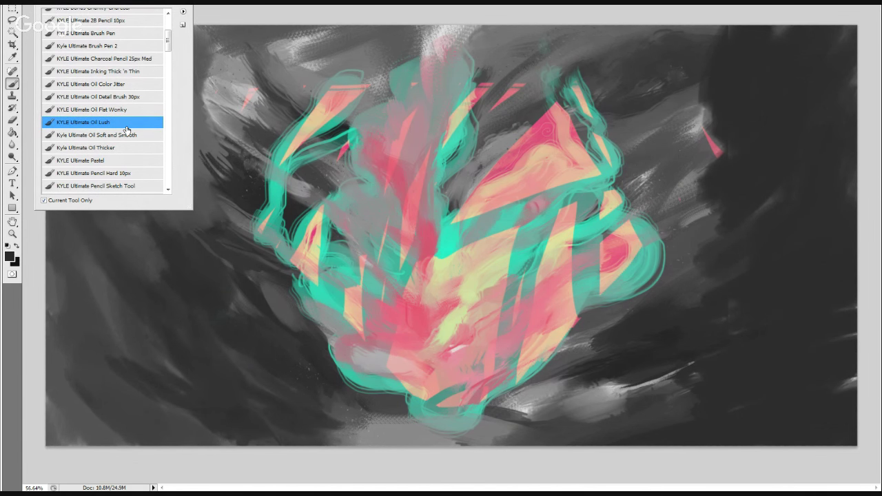
left_click(135, 163)
left_click(146, 175)
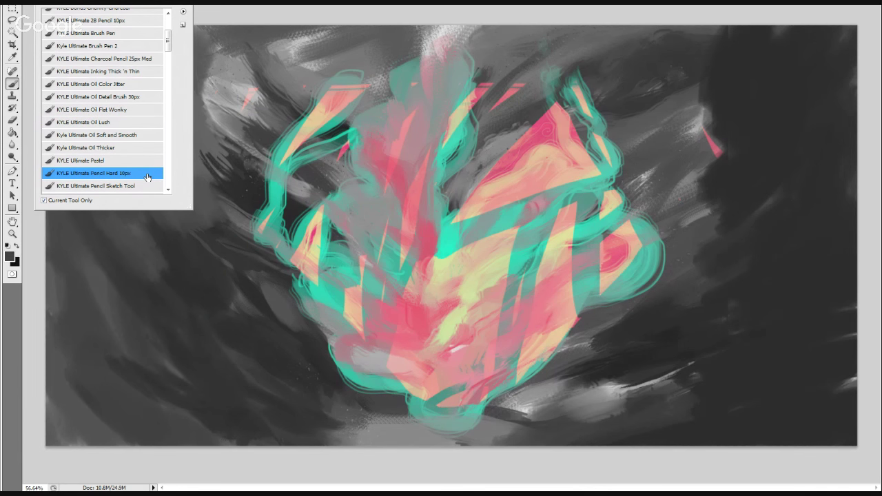
scroll(146, 177, "down", 2)
left_click_drag(168, 50, 168, 51)
left_click(143, 100)
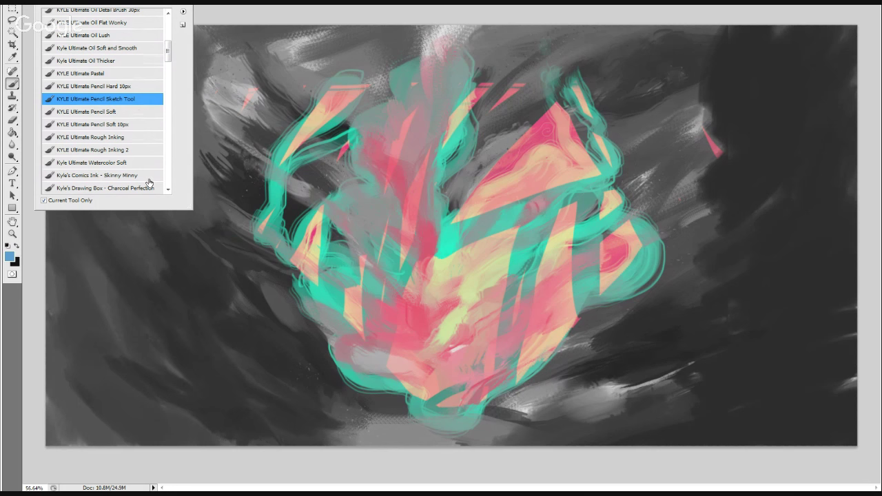
key("Return")
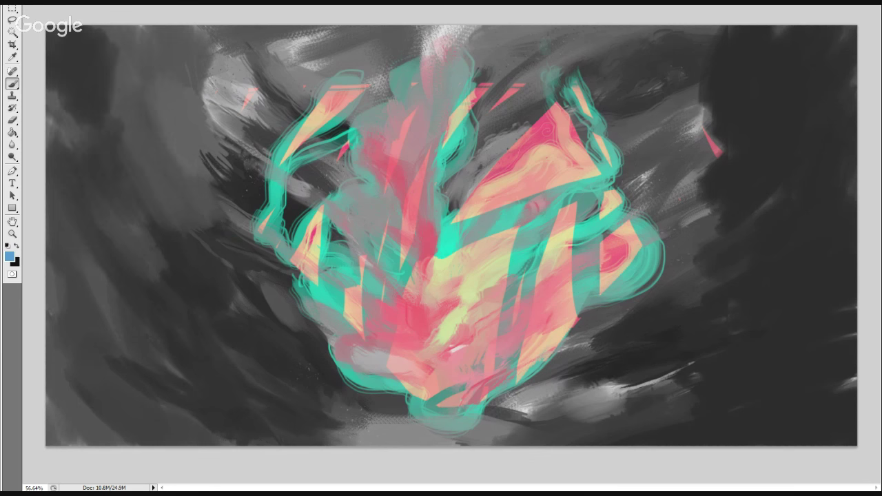
Sample surrounding greys repeatedly and paint over the dark patch in the upper-left background to blend its hard edge.
left_click(120, 76, "alt")
left_click_drag(111, 62, 106, 103)
left_click(104, 69, "alt")
left_click_drag(111, 61, 121, 119)
left_click(124, 105, "alt")
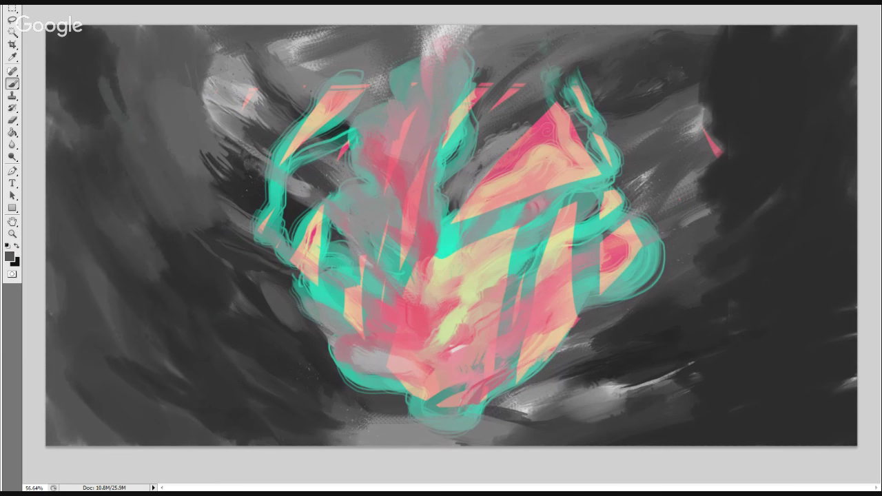
left_click(104, 69, "alt")
left_click_drag(104, 80, 138, 131)
left_click(148, 132, "alt")
left_click_drag(131, 81, 117, 133)
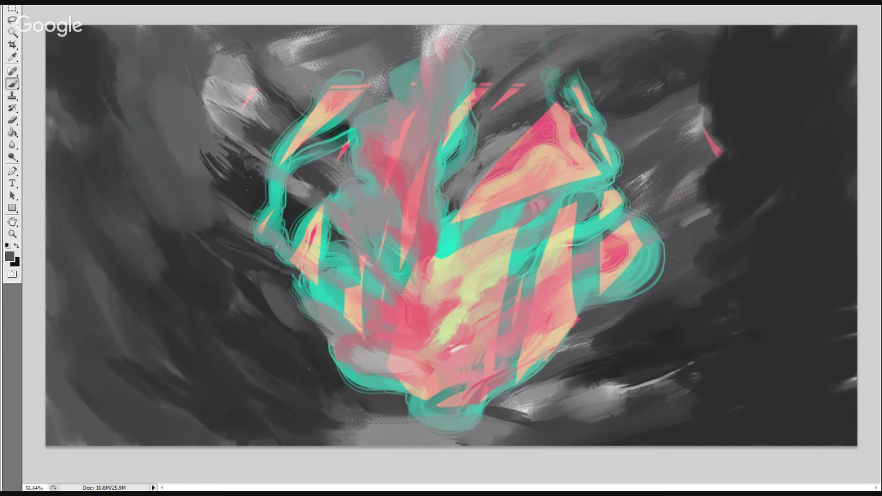
Try the KYLE Ultimate Rough Inking 2 and Kyle's Drawing Box - Charcoal Perfection brush presets.
right_click(131, 124)
left_click(135, 149)
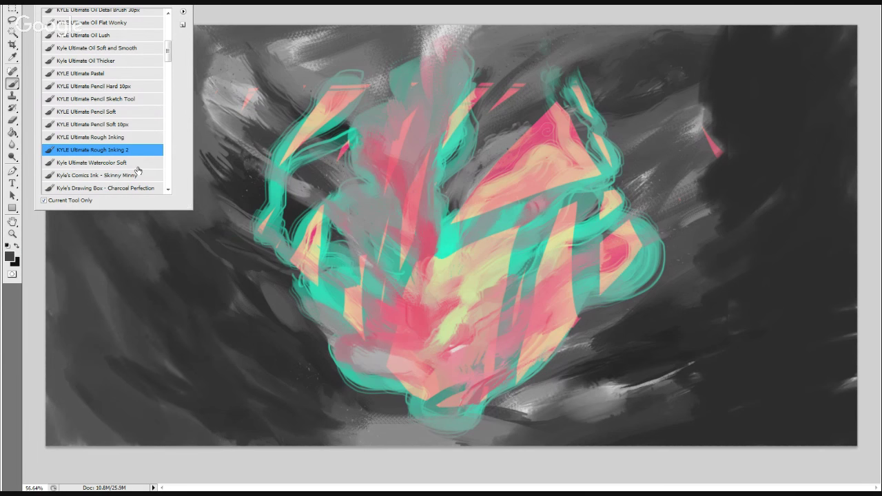
scroll(138, 170, "down", 1)
left_click_drag(167, 54, 168, 55)
left_click(105, 153)
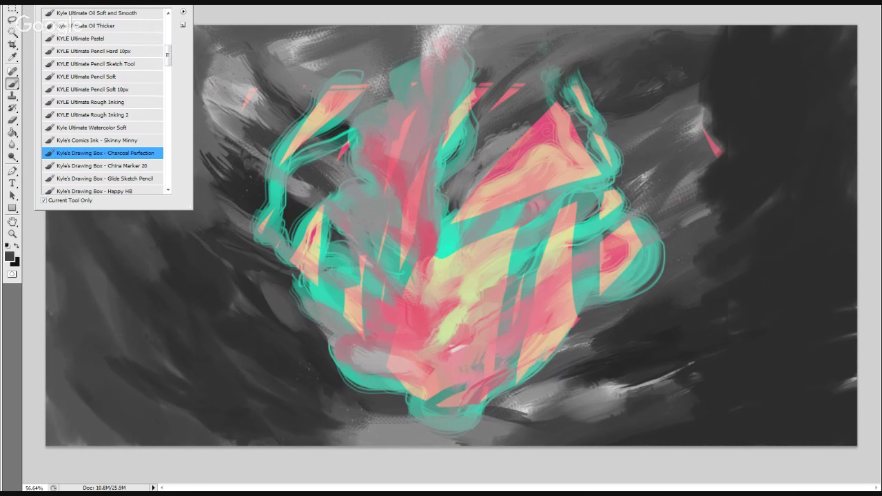
key("Return")
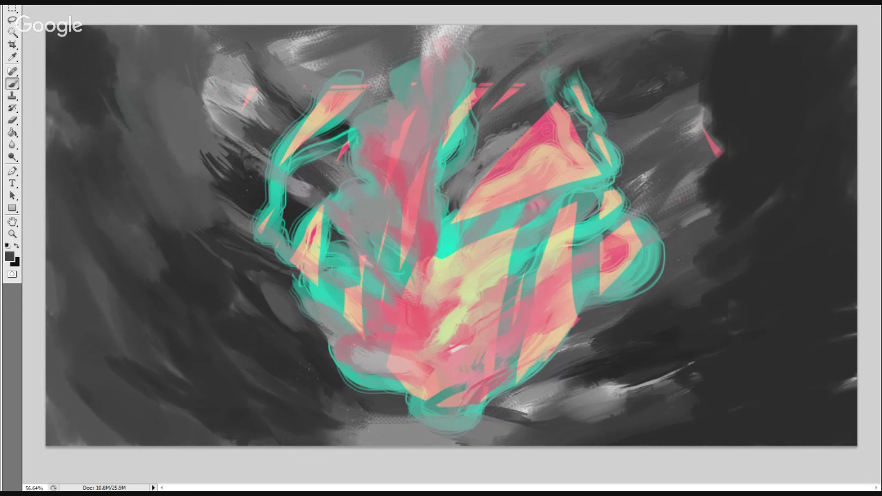
Sample a light grey, try the China Marker 20 and Happy HB brushes, and choose Kyle's Inkbox - 2Smooth 2Be 4Gotten.
left_click(323, 145, "alt")
left_click(314, 46, "alt")
left_click(43, 4)
left_click(155, 167)
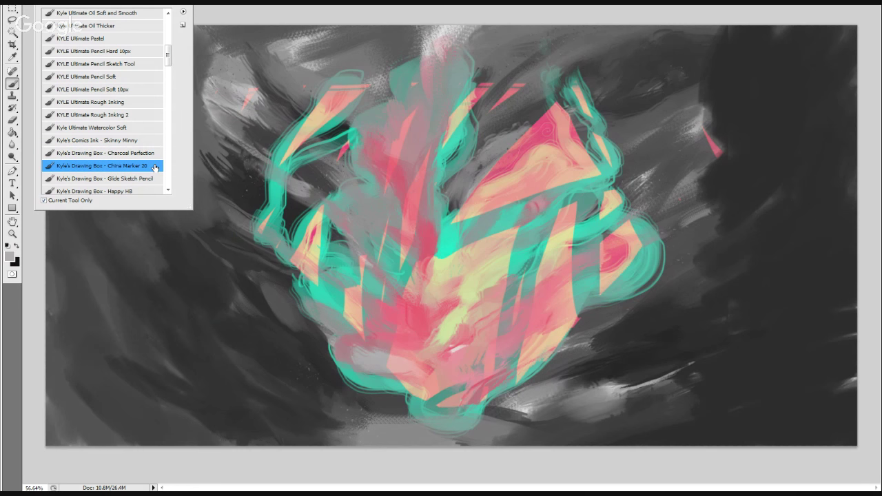
key("Return")
left_click(42, 2)
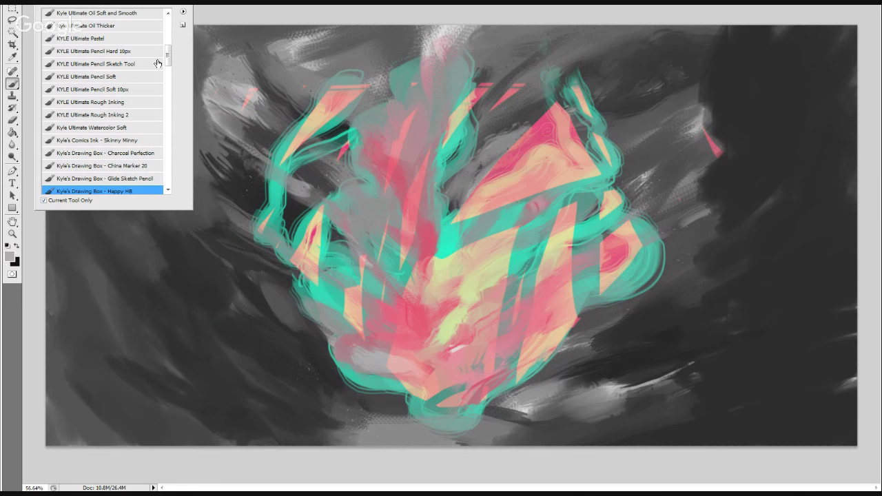
scroll(158, 64, "down", 5)
left_click(104, 104)
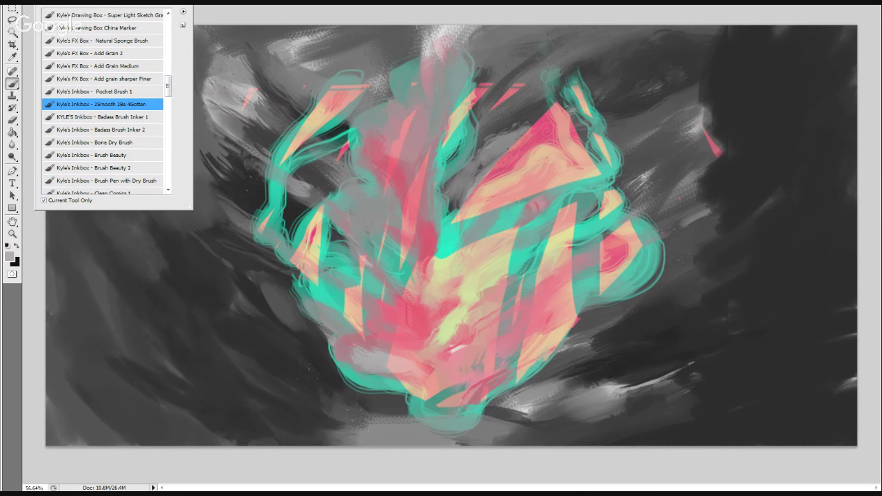
left_click(229, 49)
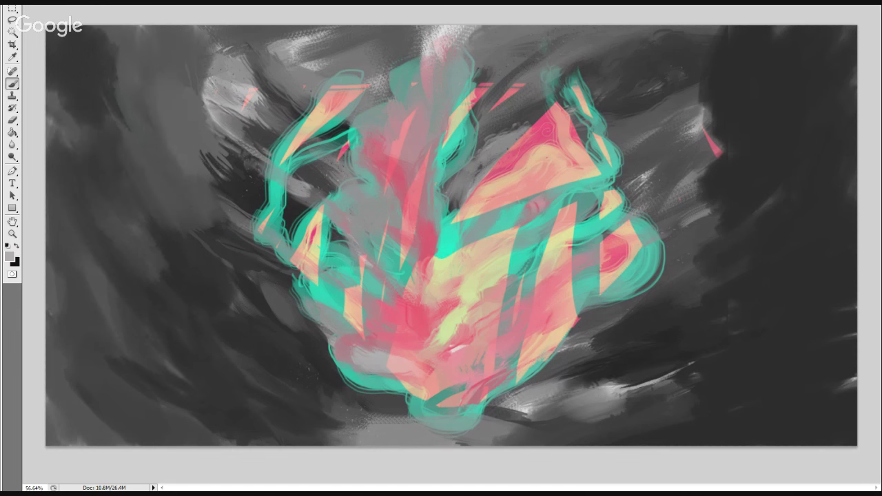
Sample the grey above the upper-left light patch and draw a short line along that patch's upper edge.
left_click(225, 49, "alt")
left_click(222, 50, "alt")
left_click_drag(223, 48, 240, 45)
left_click_drag(617, 306, 630, 315)
key("ctrl+z")
left_click_drag(686, 366, 785, 303)
key("ctrl+z")
Draw a thin jagged light grey line from the lower-right highlight towards the right canvas edge, sampling greys to darken its end.
left_click_drag(718, 355, 728, 352)
left_click(743, 346, "alt")
mouse_move(742, 347)
left_mouse_down()
mouse_move(722, 349)
mouse_move(774, 338)
mouse_move(790, 314)
mouse_move(831, 290)
mouse_move(783, 323)
left_mouse_up()
left_click(833, 298, "alt")
left_click(814, 307, "alt")
mouse_move(812, 303)
left_mouse_down()
mouse_move(797, 310)
mouse_move(813, 303)
left_mouse_up()
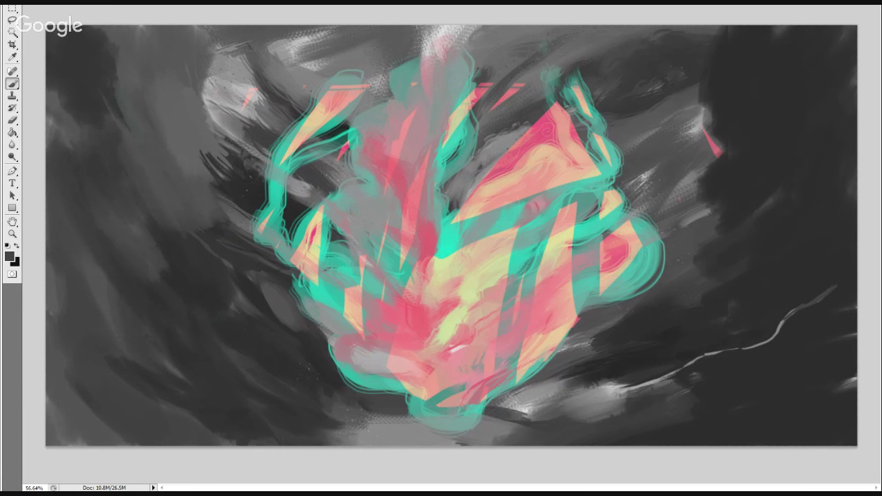
Sample greys and add a forked branch at the jagged line's inner end and a fainter parallel line near its outer end.
left_click(667, 375, "alt")
left_click_drag(677, 372, 643, 394)
left_click(810, 308, "alt")
left_click_drag(796, 330, 818, 311)
Draw a thin curving line below the jagged line out to the canvas edge and small looping outlines above it.
mouse_move(745, 354)
left_mouse_down()
mouse_move(780, 344)
mouse_move(729, 358)
mouse_move(779, 400)
left_mouse_up()
left_click(743, 351)
left_click_drag(837, 356, 805, 373)
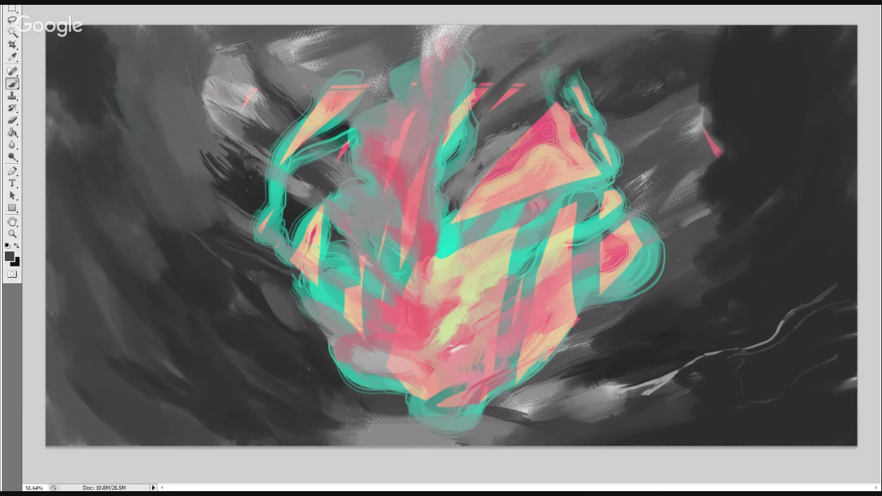
left_click_drag(856, 351, 837, 356)
mouse_move(728, 307)
left_mouse_down()
mouse_move(719, 318)
mouse_move(729, 316)
left_mouse_up()
left_click_drag(750, 324, 739, 332)
mouse_move(776, 300)
left_mouse_down()
mouse_move(748, 314)
mouse_move(758, 302)
left_mouse_up()
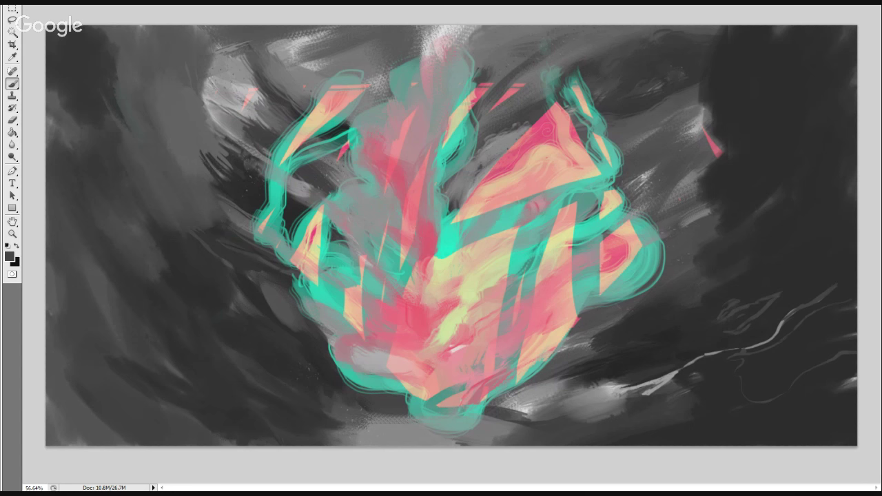
Draw thin dark grey branching lines from the upper-right dark area diagonally down towards the colourful shape's lower edge.
mouse_move(744, 231)
left_mouse_down()
mouse_move(707, 251)
mouse_move(761, 204)
mouse_move(797, 142)
left_mouse_up()
left_click_drag(786, 190, 799, 164)
left_click_drag(739, 239, 786, 190)
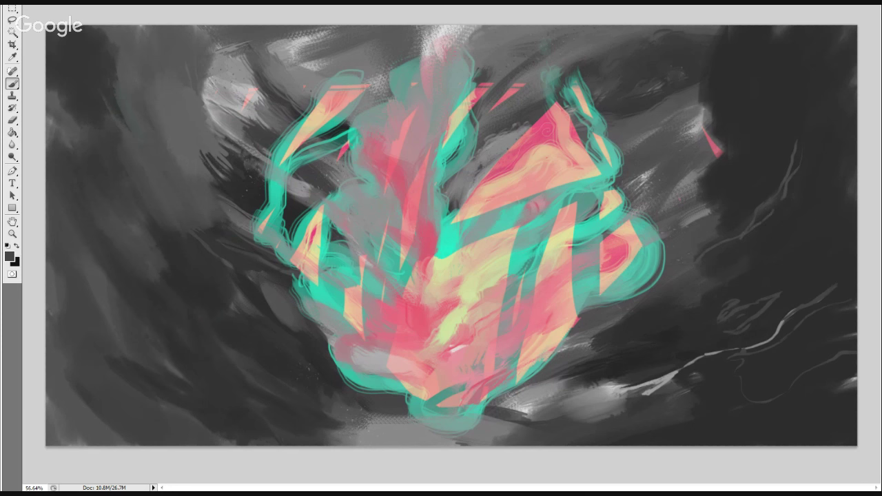
left_click_drag(739, 242, 707, 277)
mouse_move(682, 305)
left_mouse_down()
mouse_move(638, 337)
mouse_move(608, 349)
mouse_move(592, 343)
left_mouse_up()
Sample a lighter grey, add thicker lines along the diagonal branches beside the colourful shape, and save the painting.
left_click(583, 342, "alt")
left_click_drag(670, 277, 613, 330)
left_click_drag(715, 238, 673, 275)
left_click_drag(754, 218, 717, 236)
left_click_drag(758, 210, 751, 220)
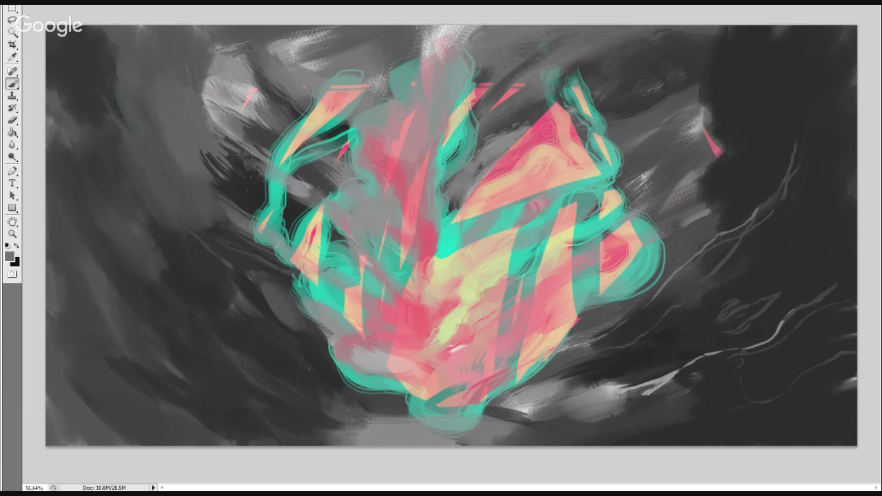
key("ctrl+s")
key("Return")
Extend the diagonal branch upward and out to the upper-right canvas edge with angular, lightning-like bends.
mouse_move(761, 202)
left_mouse_down()
mouse_move(756, 209)
mouse_move(785, 164)
mouse_move(786, 120)
left_mouse_up()
left_click_drag(786, 118, 807, 109)
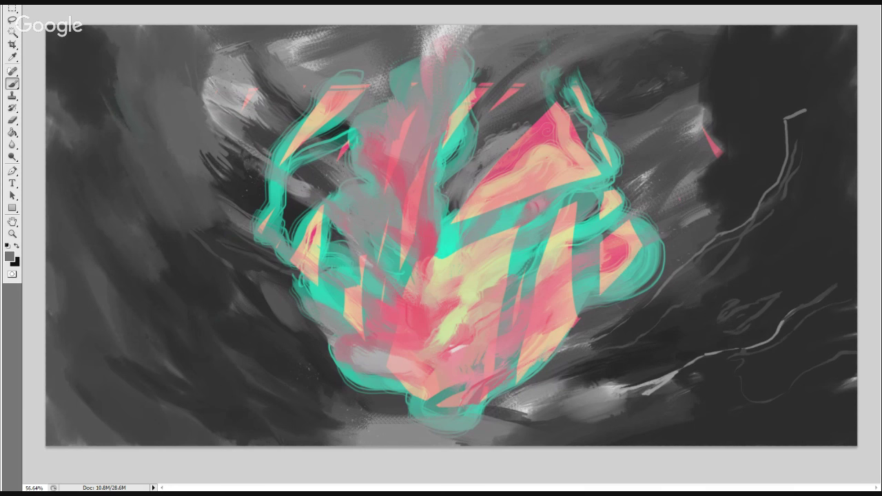
mouse_move(788, 118)
left_mouse_down()
mouse_move(819, 109)
mouse_move(857, 68)
left_mouse_up()
left_click(810, 107)
Trim the lightning-like line with the sampled dark background grey and add a hooked mid-grey line beneath it to the canvas edge.
left_click(842, 93, "alt")
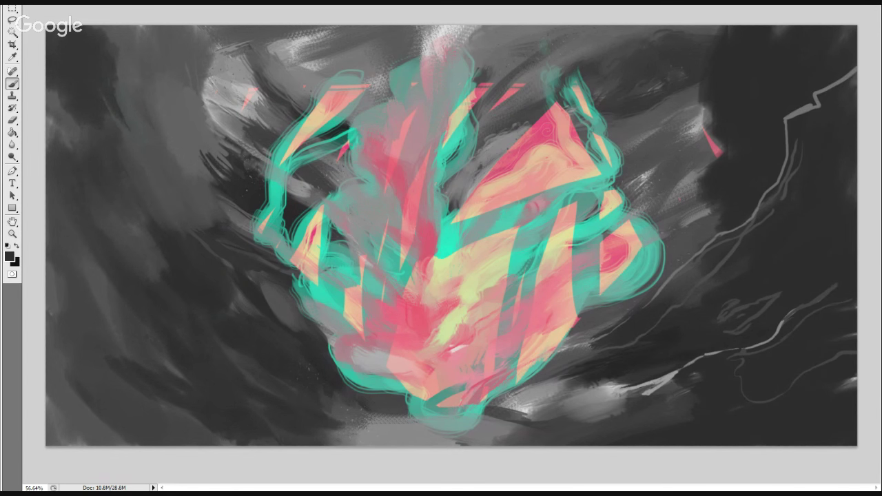
left_click_drag(815, 92, 857, 67)
left_click(812, 107)
left_click(799, 111, "alt")
mouse_move(817, 110)
left_mouse_down()
mouse_move(832, 118)
mouse_move(857, 96)
left_mouse_up()
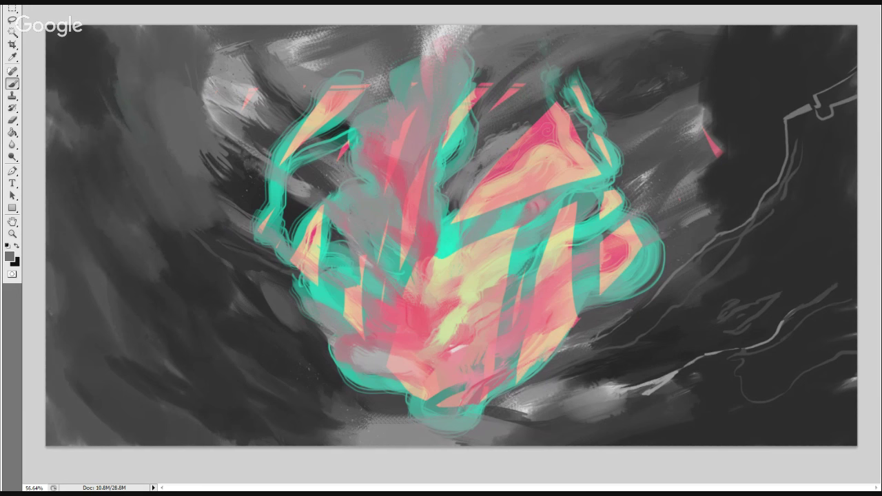
Add a parallel grey branch beside the diagonal lines and sampled light grey accents at the lower highlight and along the branch.
mouse_move(664, 279)
left_mouse_down()
mouse_move(698, 232)
mouse_move(752, 214)
left_mouse_up()
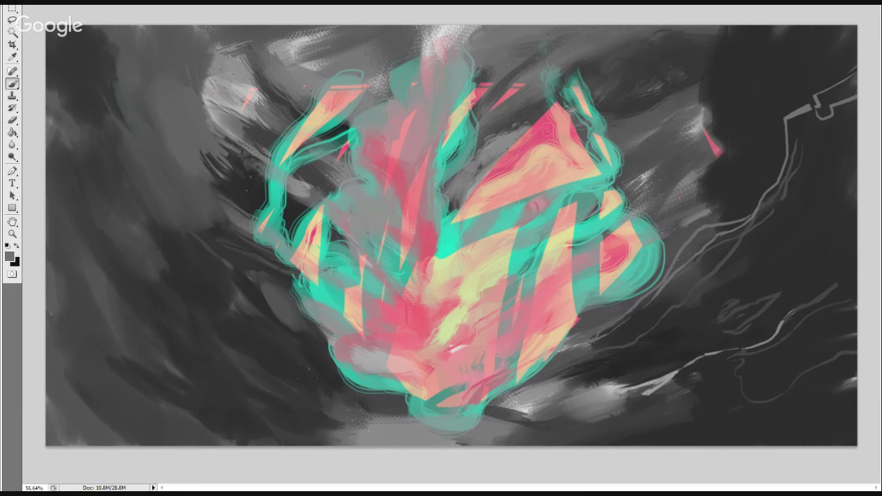
left_click(669, 374, "alt")
mouse_move(666, 395)
left_mouse_down()
mouse_move(664, 406)
mouse_move(640, 393)
left_mouse_up()
left_click_drag(638, 313, 657, 294)
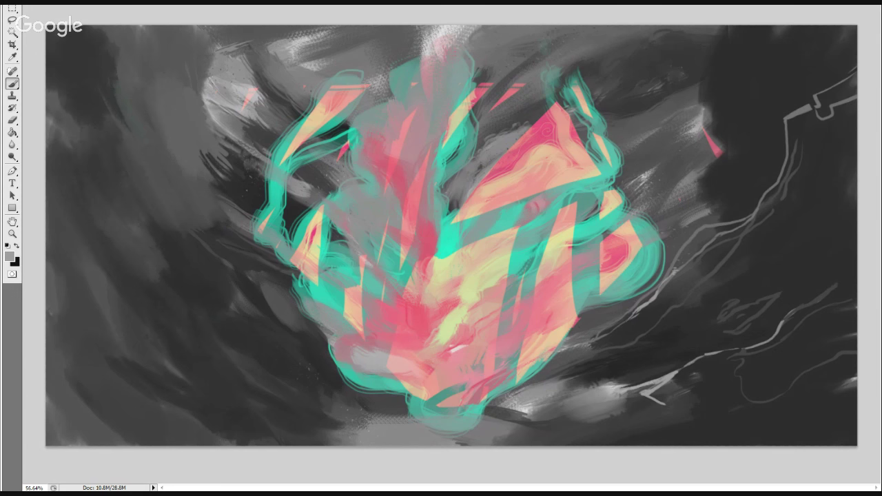
left_click_drag(665, 406, 672, 413)
key("ctrl+z")
left_click(669, 399)
Draw dark grey curved lines along the lower-right canvas edge, extending the jagged line up to the edge.
left_click_drag(838, 287, 857, 251)
left_click_drag(810, 300, 823, 292)
left_click_drag(830, 399, 820, 411)
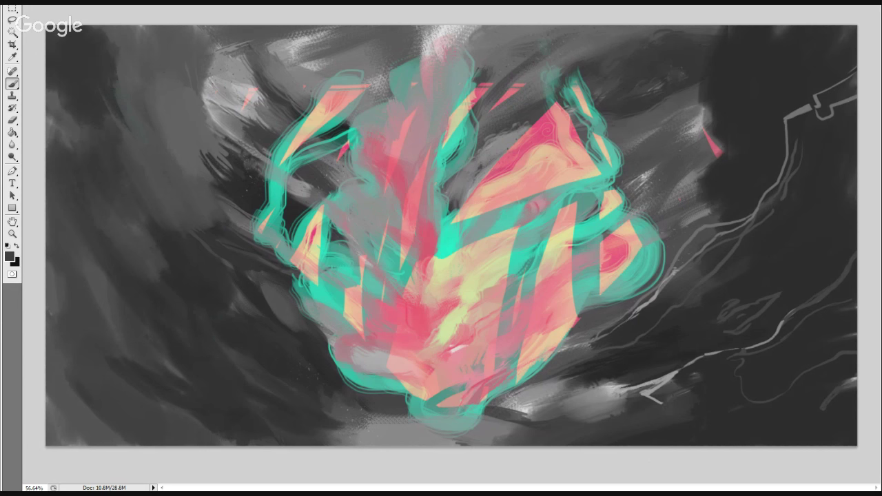
left_click_drag(848, 397, 839, 445)
Draw a double dark curved contour around the outer edge of the upper-left light patch.
left_click_drag(200, 128, 207, 153)
left_click_drag(191, 95, 201, 143)
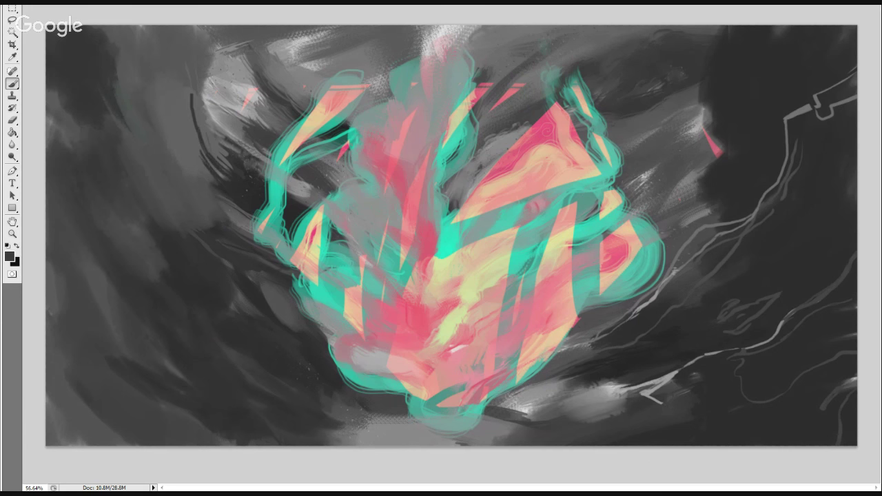
left_click_drag(211, 51, 191, 94)
left_click_drag(201, 130, 225, 168)
left_click_drag(200, 120, 209, 153)
left_click_drag(206, 67, 198, 122)
left_click_drag(208, 62, 197, 90)
mouse_move(216, 56)
left_mouse_down()
mouse_move(208, 67)
mouse_move(211, 55)
left_mouse_up()
Sample the nearby dark grey and draw another curved line outside the contour around the upper-left light patch.
left_click(205, 61, "alt")
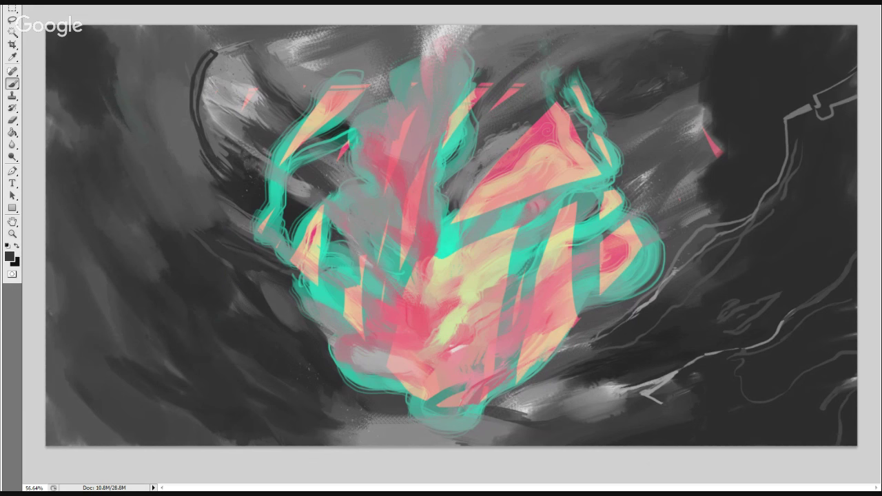
left_click_drag(192, 137, 205, 163)
left_click_drag(183, 99, 194, 141)
left_click_drag(183, 89, 194, 146)
left_click_drag(193, 52, 184, 103)
left_click_drag(199, 41, 188, 80)
left_click_drag(206, 32, 200, 43)
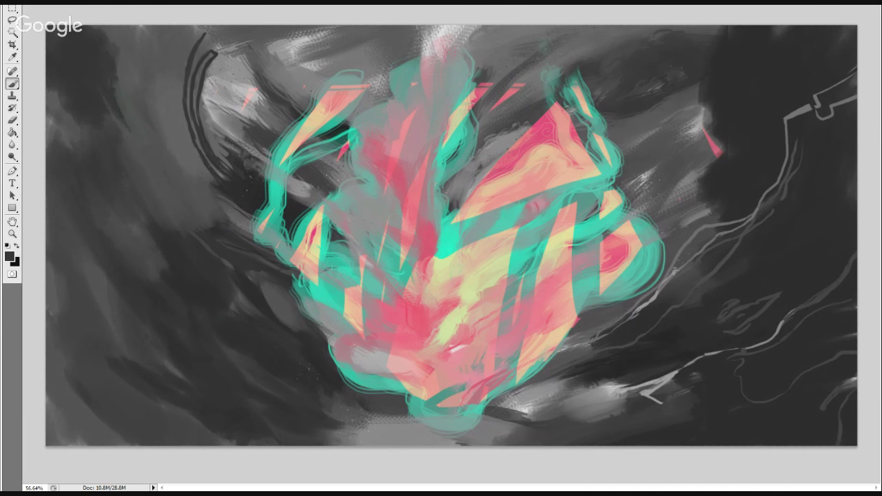
left_click_drag(197, 139, 203, 154)
Draw a pair of thinner wavy dark lines outside the upper-left contours, running up to the canvas's upper edge.
mouse_move(205, 33)
left_mouse_down()
mouse_move(188, 26)
mouse_move(204, 34)
mouse_move(174, 43)
mouse_move(171, 131)
mouse_move(209, 186)
left_mouse_up()
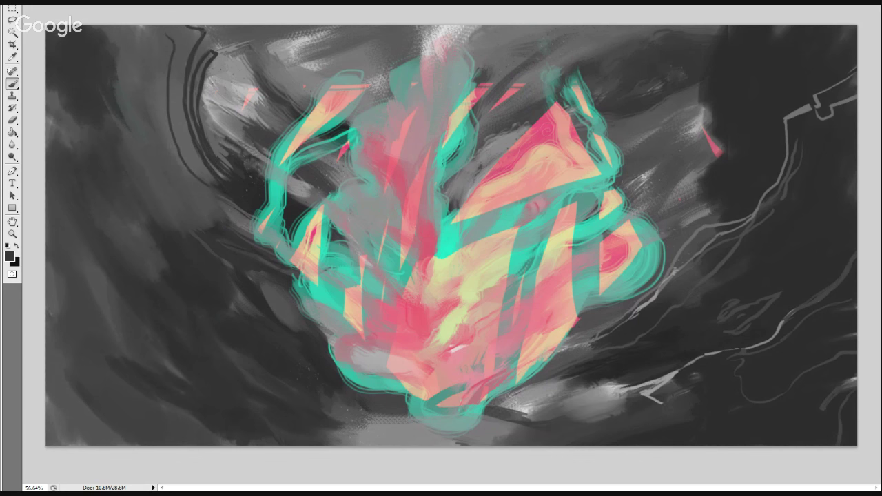
left_click_drag(177, 135, 208, 179)
left_click_drag(167, 88, 176, 135)
left_click_drag(178, 31, 170, 66)
left_click_drag(172, 34, 168, 26)
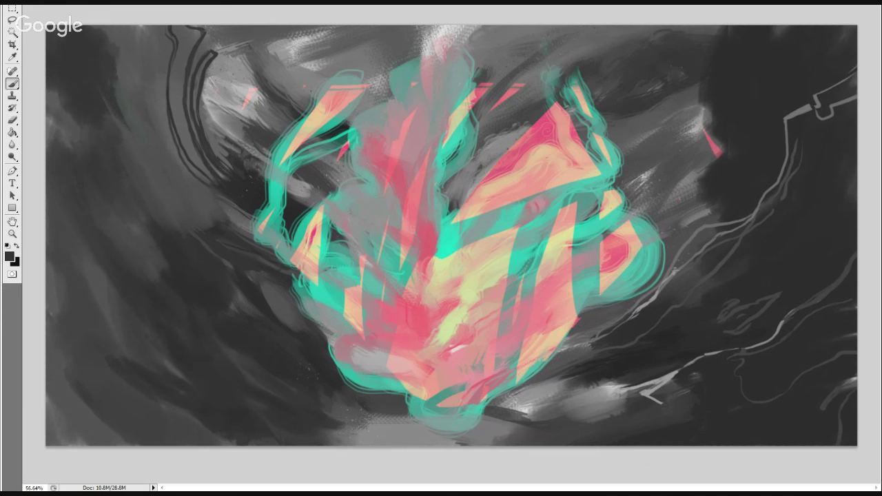
Sample a mid grey and outline the lower edge of the grey patch beside the colourful shape's lower left.
left_click(286, 313, "alt")
left_click_drag(282, 329, 222, 439)
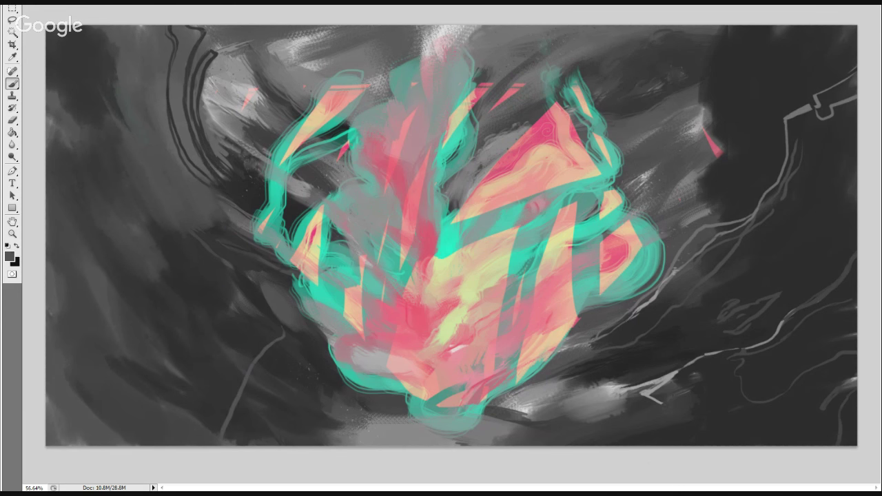
key("ctrl+z")
mouse_move(294, 323)
left_mouse_down()
mouse_move(282, 332)
mouse_move(261, 302)
mouse_move(262, 312)
left_mouse_up()
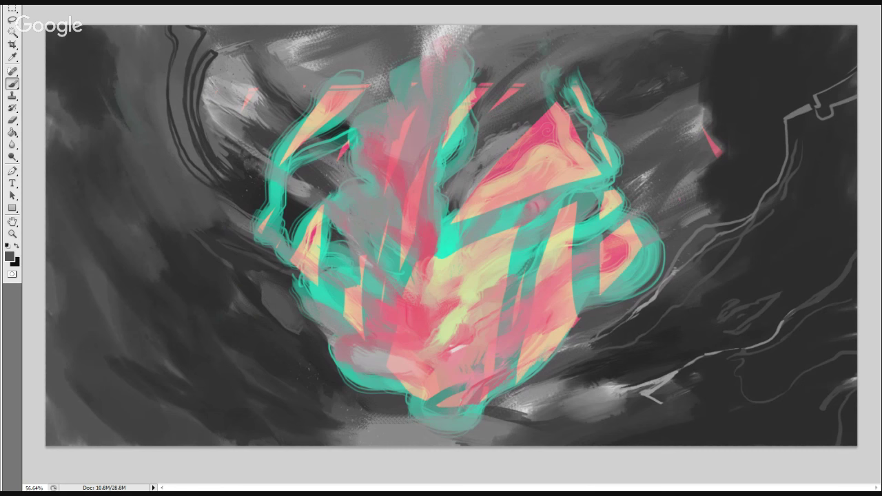
left_click_drag(327, 307, 311, 318)
key("ctrl+z")
Sample the teal from the colourful shape and draw a wavy strand rising from its upper-right edge.
left_click(350, 368, "alt")
left_click_drag(632, 157, 637, 180)
left_click_drag(619, 138, 634, 157)
left_click_drag(616, 127, 623, 143)
left_click_drag(618, 109, 614, 131)
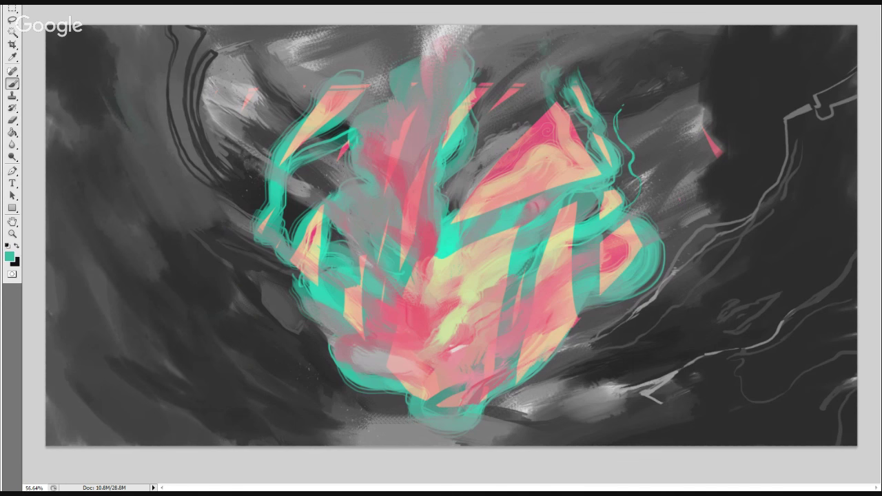
left_click_drag(631, 88, 622, 139)
left_click_drag(631, 93, 634, 67)
Sample a duller teal and add thin smoke-like strands rising above the shape's upper right, plus a stroke across its right side.
left_click(417, 81, "alt")
left_click_drag(414, 84, 409, 79)
left_click_drag(635, 79, 633, 64)
mouse_move(623, 113)
left_mouse_down()
mouse_move(632, 92)
mouse_move(618, 146)
left_mouse_up()
left_click_drag(644, 55, 617, 123)
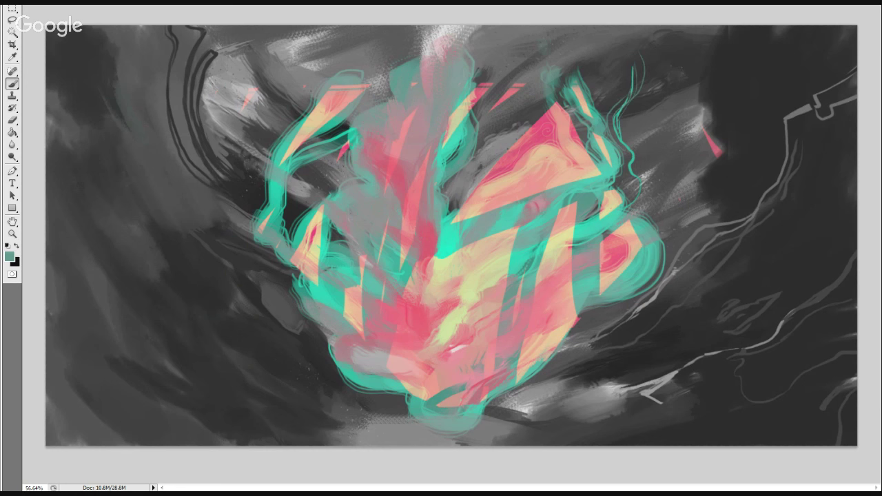
left_click_drag(646, 68, 614, 126)
left_click_drag(631, 38, 645, 66)
mouse_move(640, 190)
left_mouse_down()
mouse_move(599, 219)
mouse_move(562, 225)
left_mouse_up()
Set the foreground colour to bright pink #ef3186 and return to the Brush tool.
left_click(9, 256)
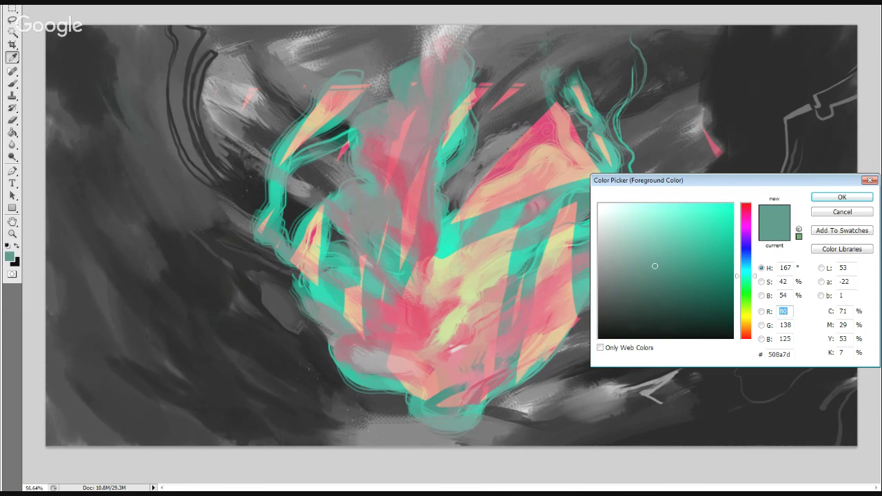
left_click(746, 213)
left_click(708, 211)
left_click(706, 212)
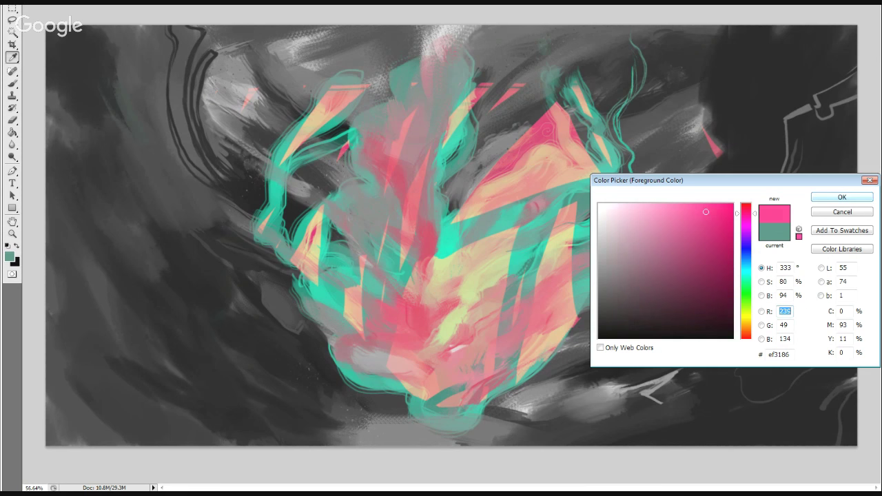
key("Return")
key("b")
Paint a few near-horizontal pink strokes across the upper middle of the colourful shape.
left_click_drag(317, 157, 427, 146)
left_click_drag(309, 142, 444, 135)
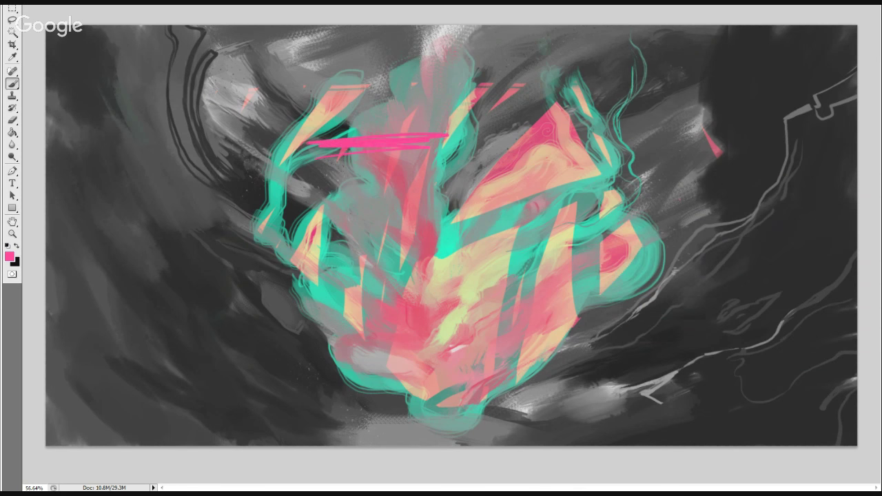
left_click_drag(337, 125, 451, 111)
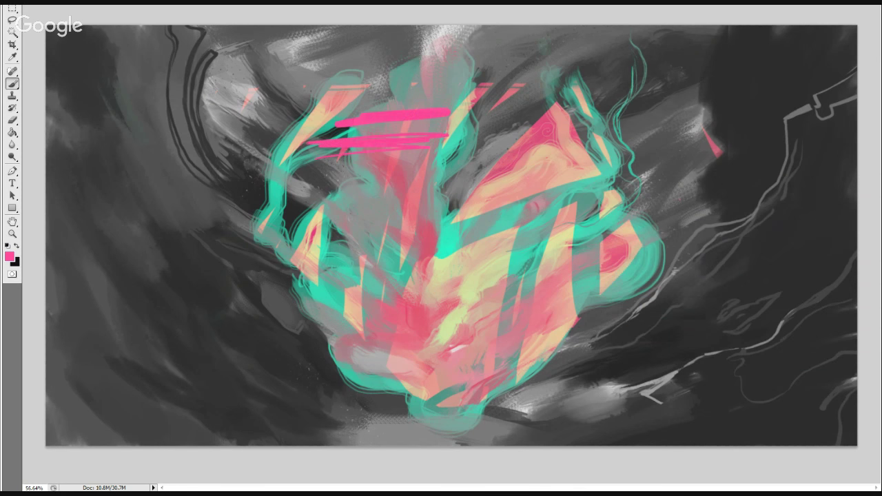
Outline a large tilted four-sided area over the colourful shape in pink and fill it solid pink.
left_click_drag(224, 138, 591, 101)
left_click_drag(225, 138, 137, 161)
left_click_drag(407, 127, 459, 207)
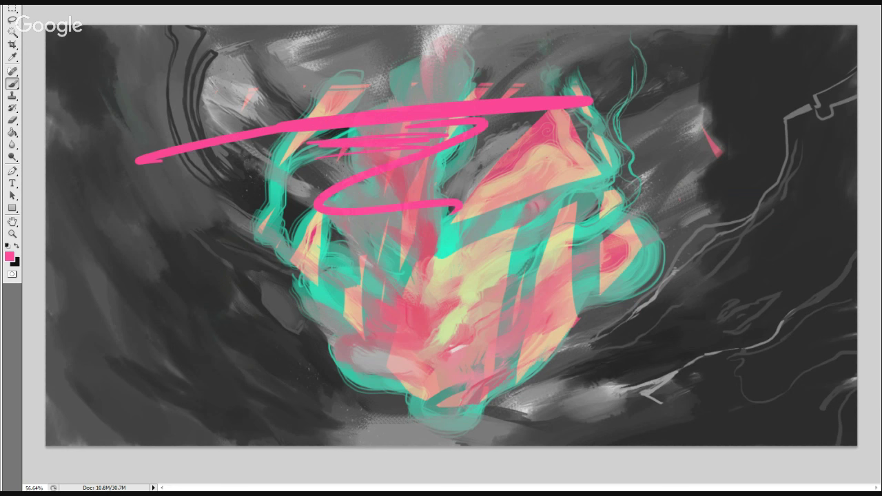
left_click_drag(594, 100, 584, 166)
mouse_move(598, 97)
left_mouse_down()
mouse_move(542, 360)
mouse_move(204, 432)
mouse_move(121, 202)
mouse_move(181, 157)
left_mouse_up()
key("g")
left_click(352, 203)
key("b")
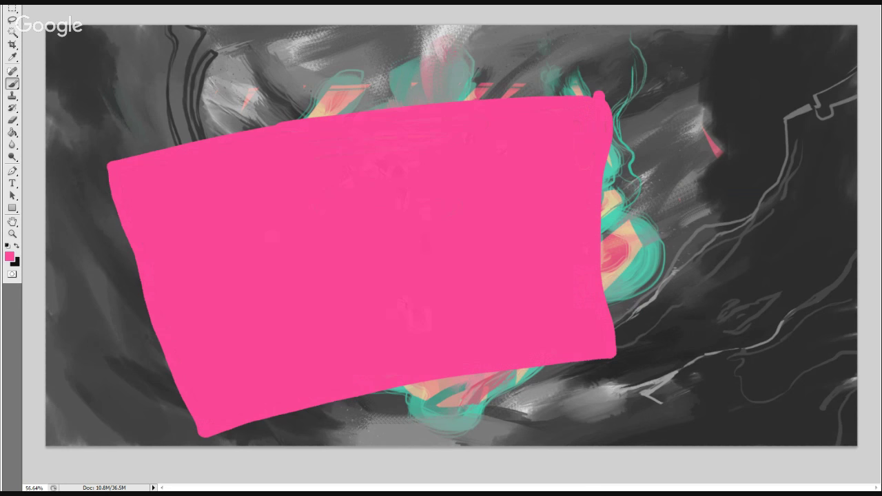
Try Darken, Color Burn, Linear Burn and several following blend modes on the pink overlay layer.
key("shift+alt+k")
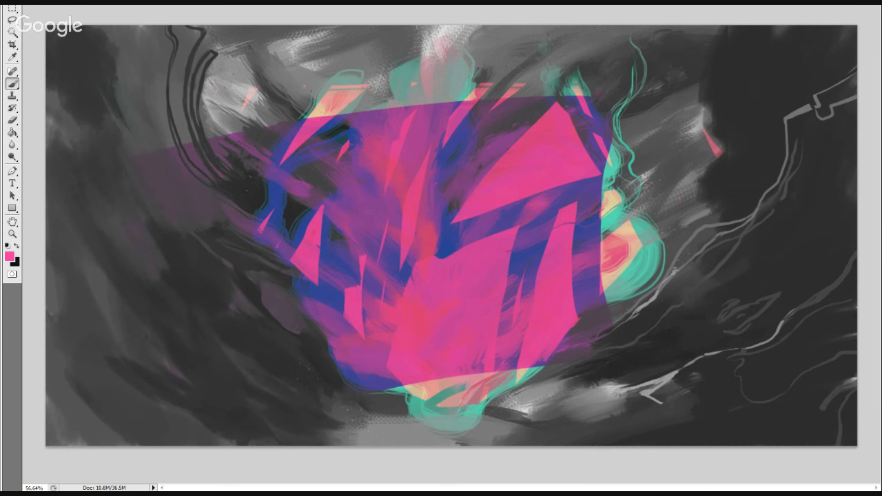
key("shift+alt+b")
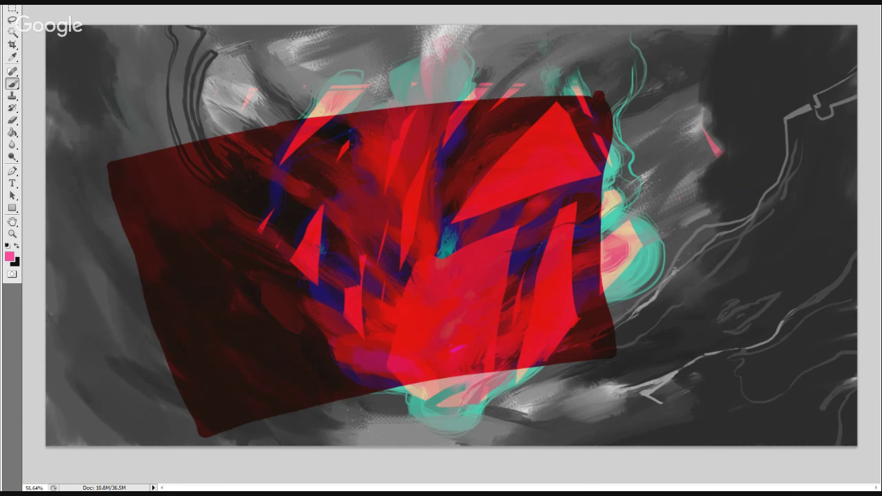
key("shift+alt+a")
key("Down")
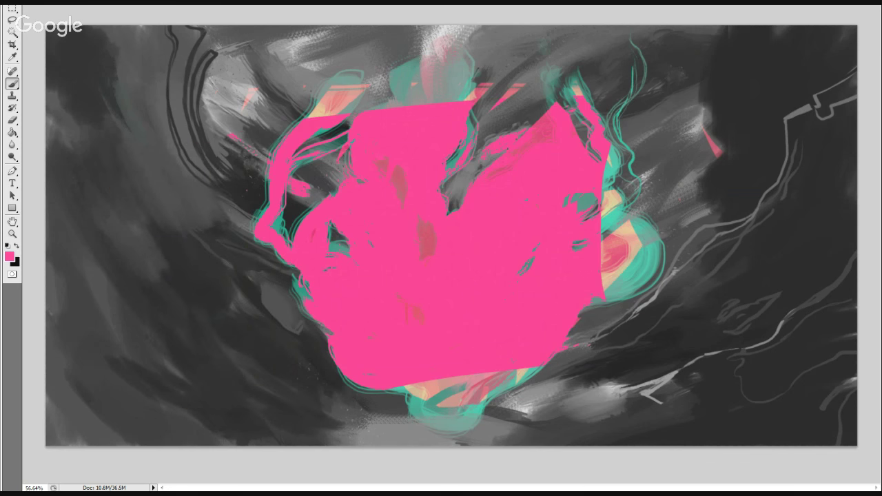
key("Down")
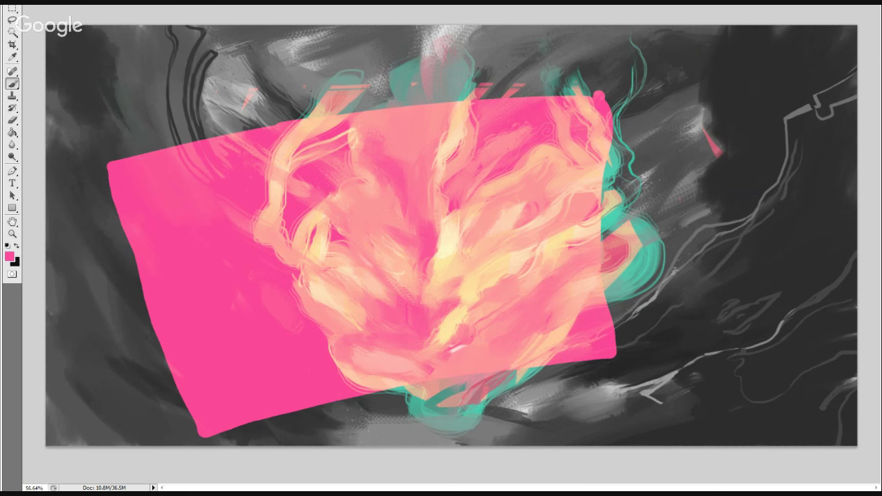
key("Down")
key("Down")
key("Down")
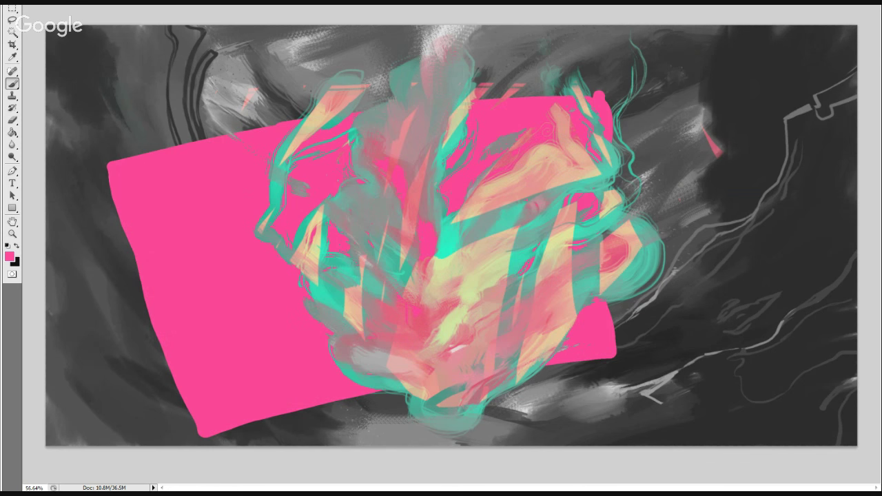
Cycle the pink overlay layer backwards through the remaining blend modes, trying each effect on the painting.
key("shift+minus")
key("shift+minus")
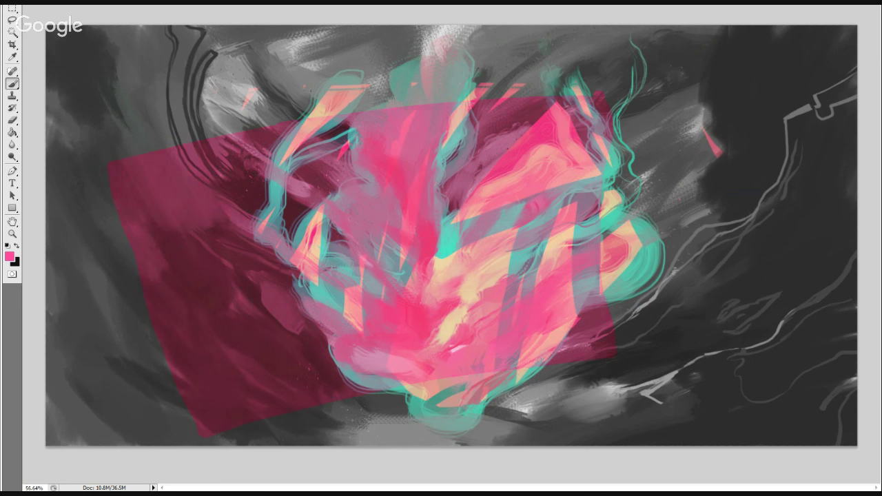
key("shift+minus")
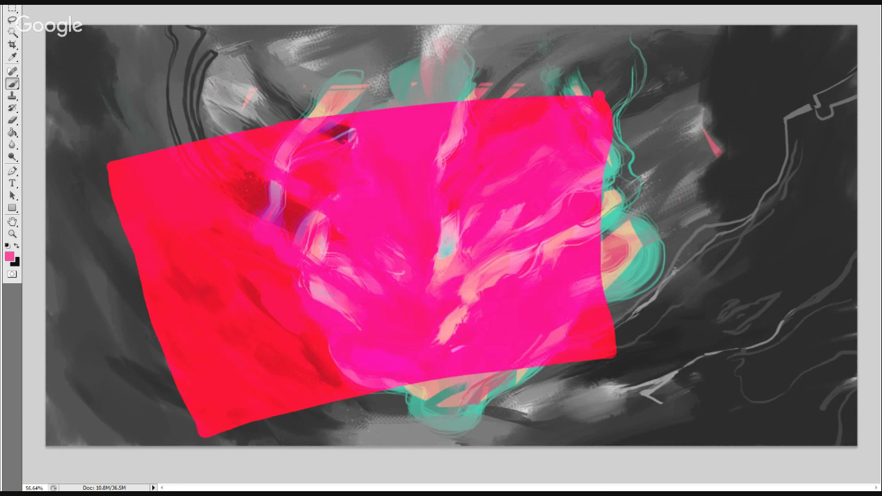
key("shift+minus")
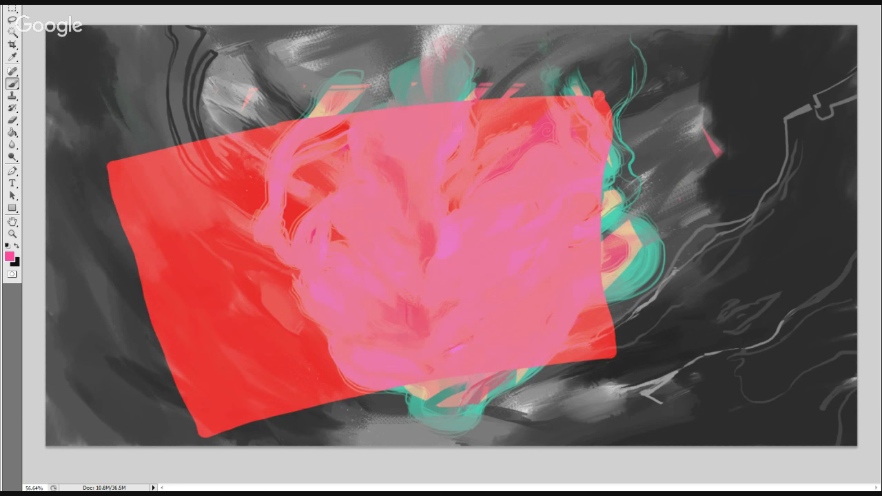
key("shift+minus")
key("shift+minus")
key("shift+minus")
key("shift+minus")
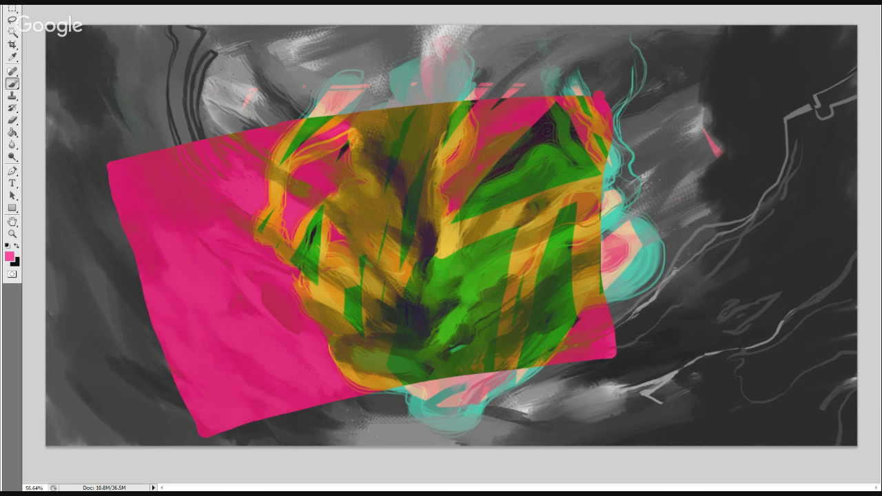
key("shift+minus")
key("shift+minus")
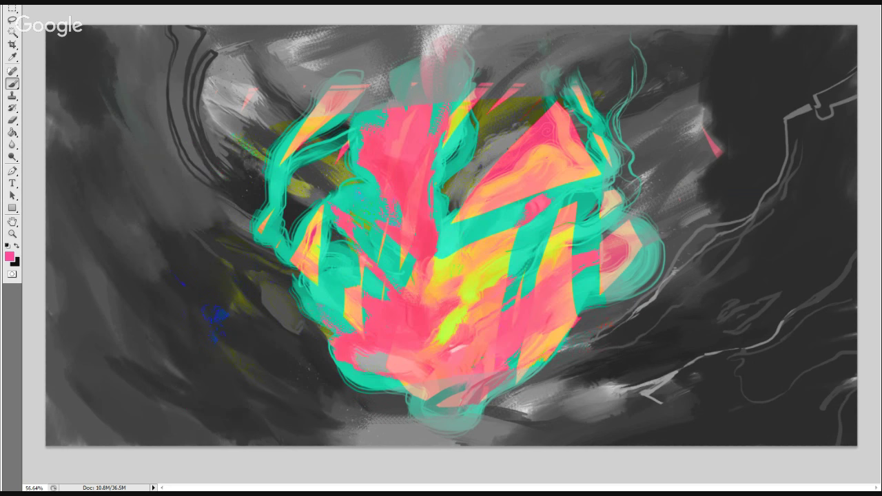
key("shift+minus")
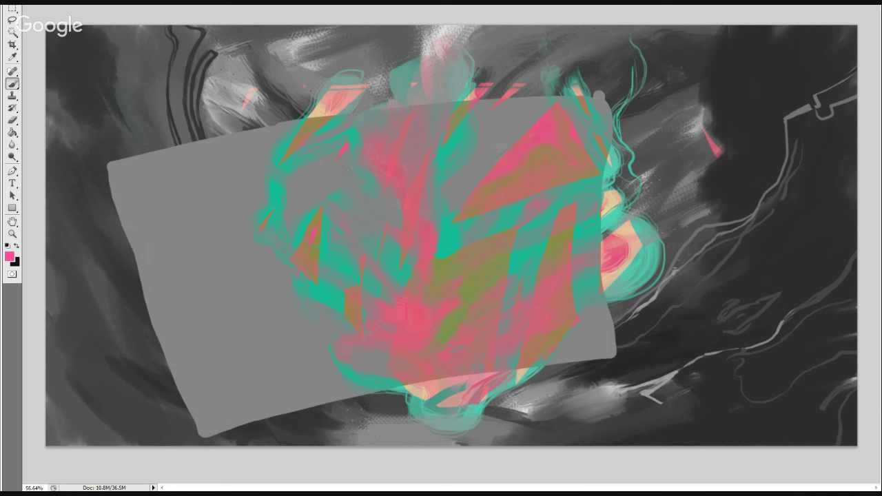
Delete the pink overlay layer from the painting.
key("Delete")
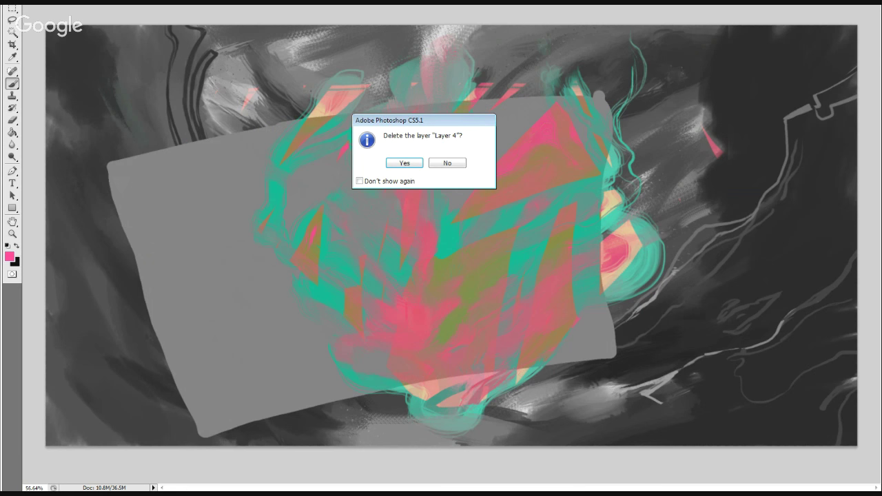
key("Return")
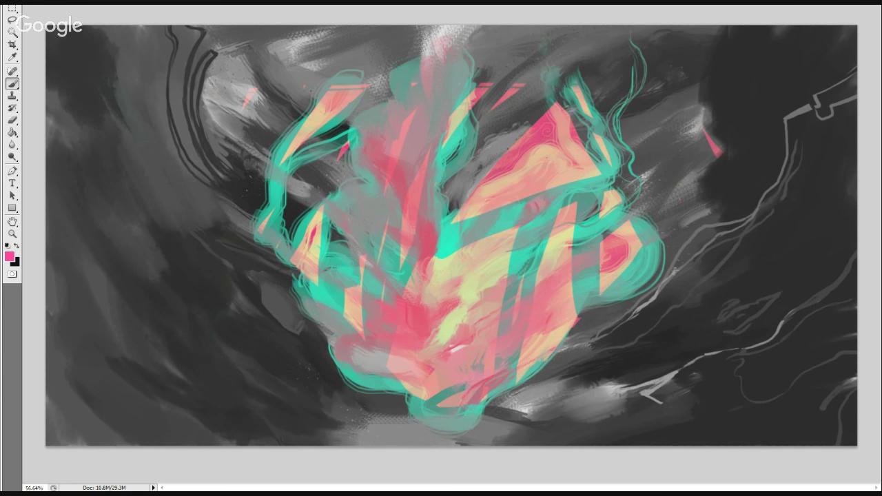
Draw a thin sampled-grey line across the painting's upper left and fine dark contour lines down its left side.
left_click(221, 55, "alt")
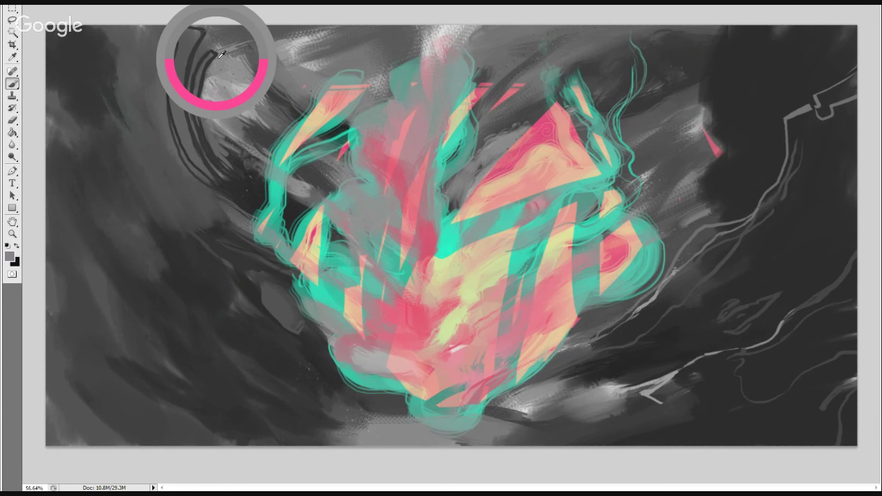
left_click_drag(243, 41, 297, 29)
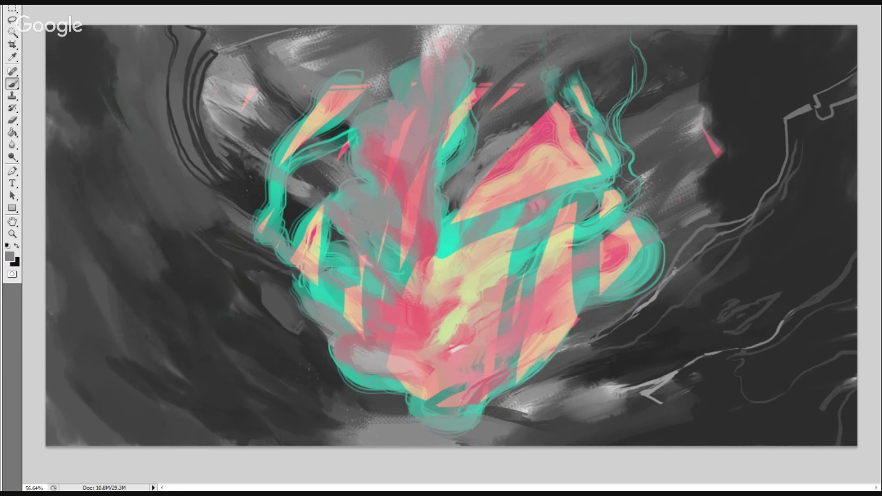
left_click(49, 2)
key("Return")
left_click_drag(121, 134, 152, 200)
left_click_drag(110, 113, 133, 155)
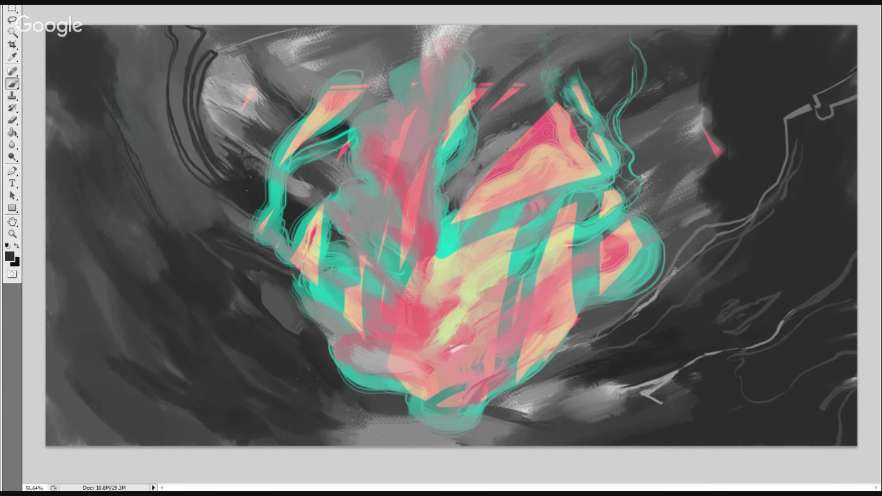
left_click_drag(105, 99, 110, 110)
Paint two sweeping mid-grey contour strokes, with thinner parallel lines, curving down through the lower-left background.
mouse_move(154, 343)
left_mouse_down()
mouse_move(162, 355)
mouse_move(154, 350)
left_mouse_up()
left_click_drag(182, 381, 222, 414)
mouse_move(222, 412)
left_mouse_down()
mouse_move(266, 442)
mouse_move(258, 441)
left_mouse_up()
left_click_drag(190, 387, 230, 425)
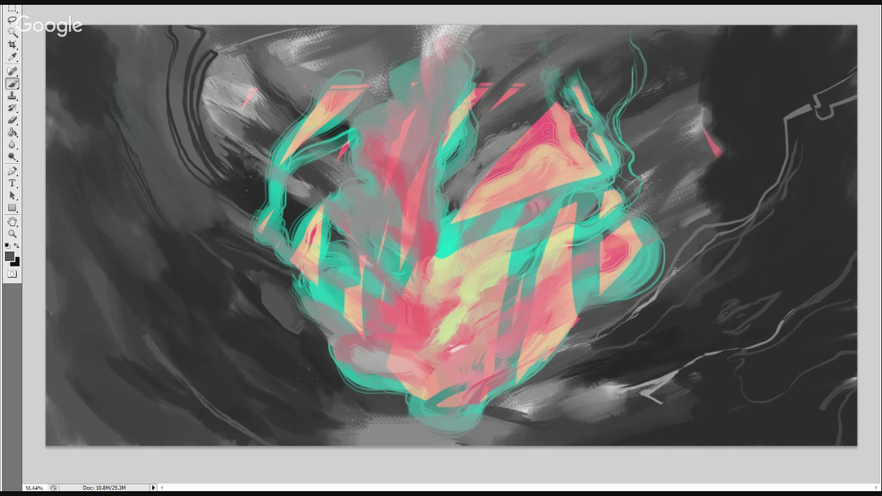
left_click_drag(177, 378, 247, 438)
left_click_drag(314, 428, 361, 444)
left_click_drag(307, 425, 314, 430)
left_click_drag(243, 378, 307, 425)
left_click_drag(237, 369, 327, 429)
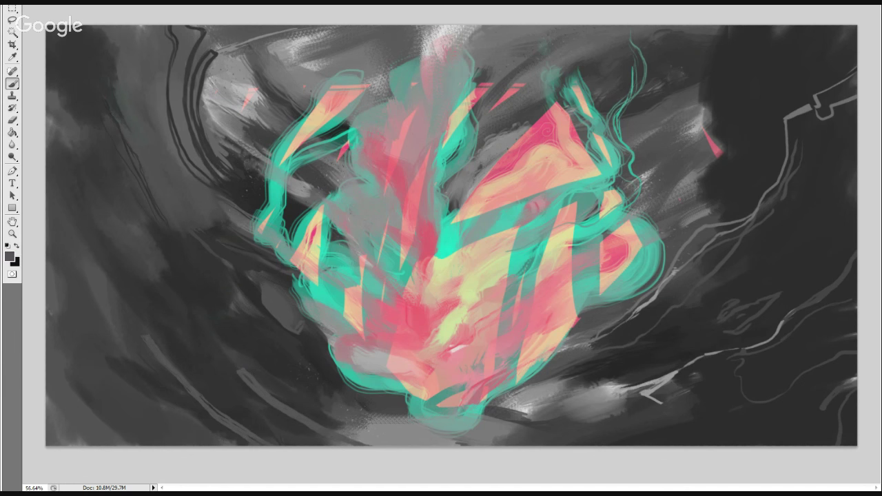
Paint a long curved grey stroke rising through the lower-right background and thicken it towards the bottom edge.
mouse_move(562, 440)
left_mouse_down()
mouse_move(664, 412)
mouse_move(722, 371)
left_mouse_up()
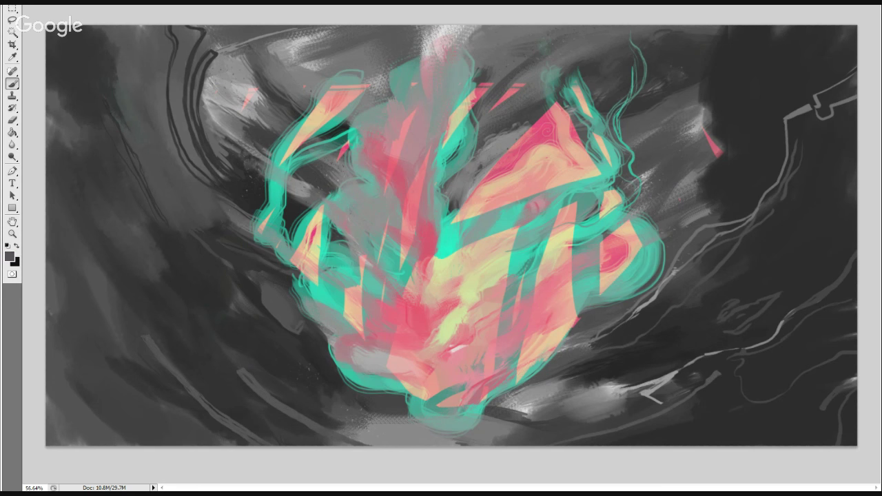
left_click_drag(648, 412, 703, 381)
left_click_drag(556, 445, 648, 415)
left_click_drag(543, 444, 589, 433)
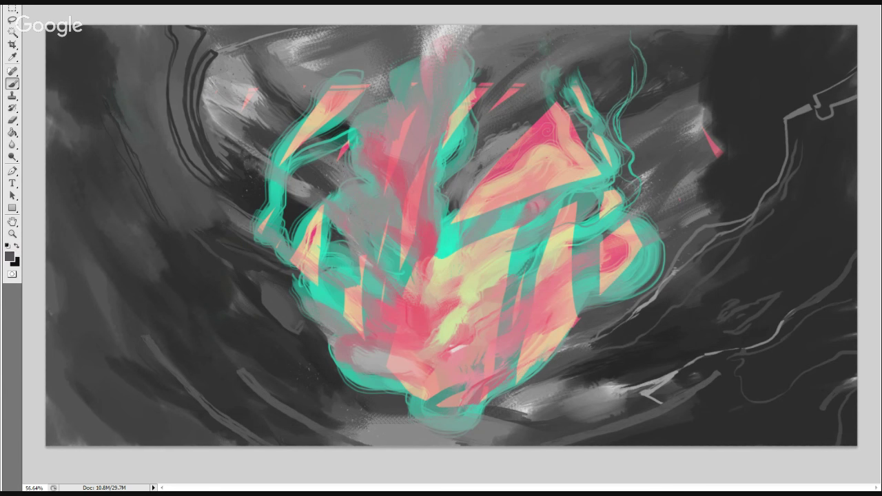
Sample a dark grey and draw a hooked loop with small contour lines at the left, plus dark lines at the bottom below the shape.
left_click(126, 357, "alt")
left_click_drag(97, 285, 107, 317)
left_click_drag(86, 234, 102, 285)
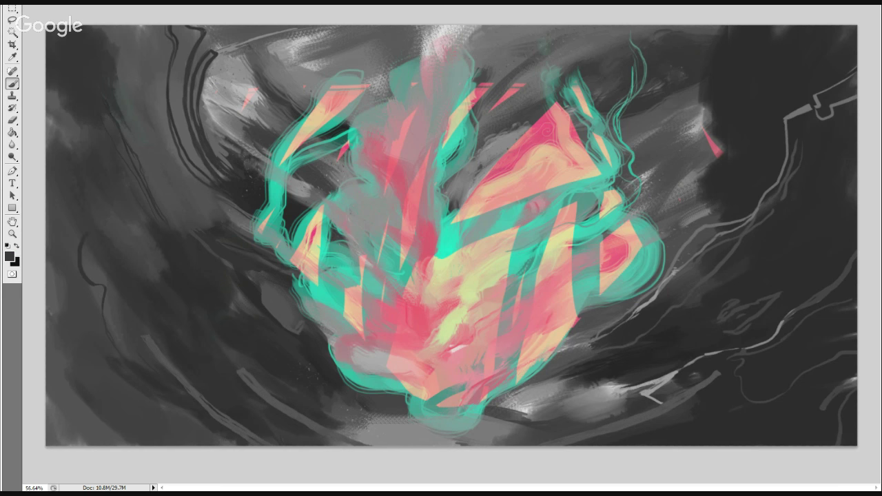
left_click_drag(101, 233, 138, 245)
left_click_drag(152, 264, 162, 279)
left_click_drag(140, 220, 150, 243)
left_click_drag(154, 207, 146, 218)
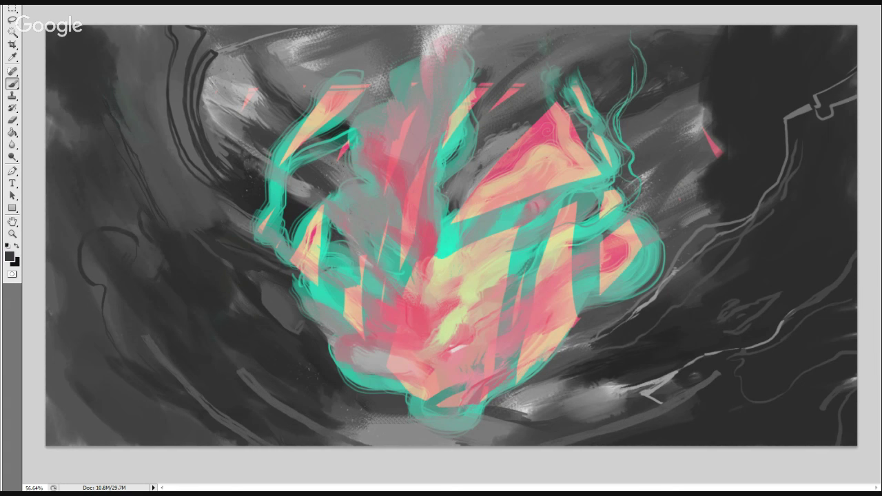
mouse_move(327, 412)
left_mouse_down()
mouse_move(383, 445)
mouse_move(371, 445)
mouse_move(358, 435)
mouse_move(393, 445)
left_mouse_up()
Sample a lighter grey and draw thin winding lines from the dark loop down across the lower-left background.
left_click(357, 412, "alt")
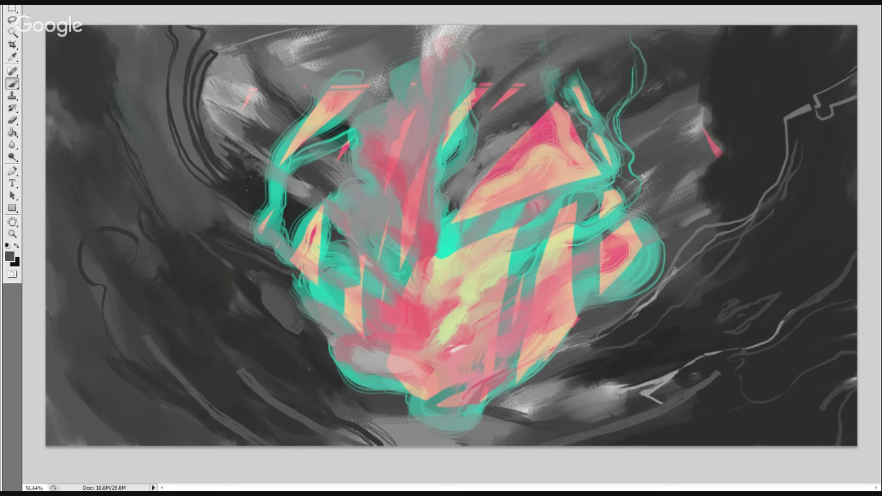
left_click_drag(269, 343, 325, 396)
left_click_drag(200, 288, 245, 331)
left_click_drag(162, 253, 199, 285)
mouse_move(136, 264)
left_mouse_down()
mouse_move(121, 377)
mouse_move(178, 440)
left_mouse_up()
mouse_move(177, 255)
left_mouse_down()
mouse_move(227, 320)
mouse_move(306, 365)
left_mouse_up()
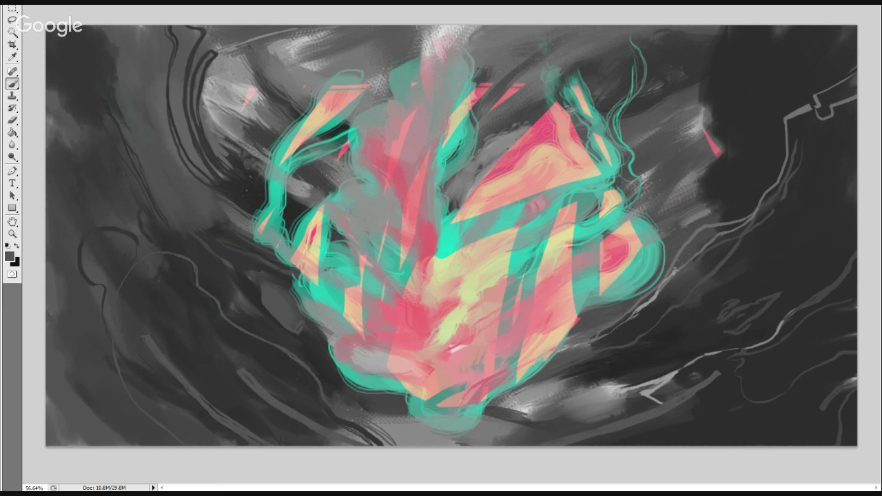
mouse_move(95, 247)
left_mouse_down()
mouse_move(115, 244)
mouse_move(116, 284)
mouse_move(144, 297)
mouse_move(195, 372)
mouse_move(255, 434)
left_mouse_up()
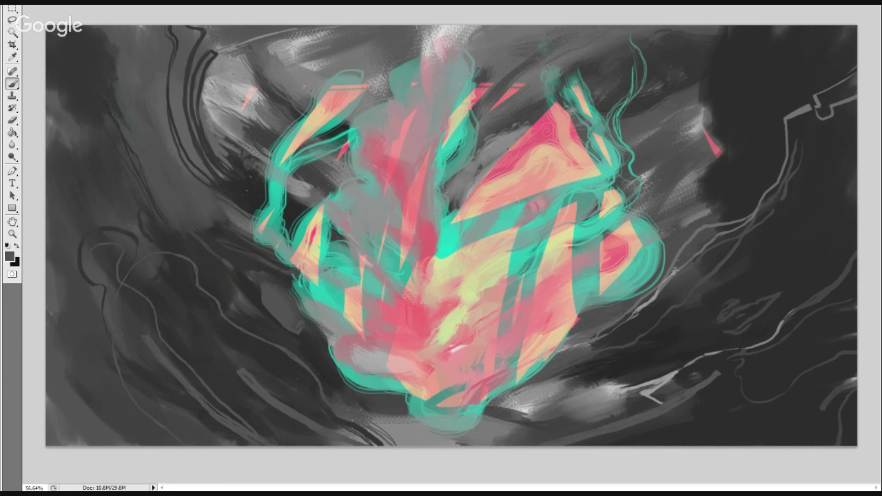
Compare the painting with and without the added contour line work.
left_click_drag(503, 56, 537, 26)
key("ctrl+z")
key("ctrl+z")
key("ctrl+z")
key("ctrl+z")
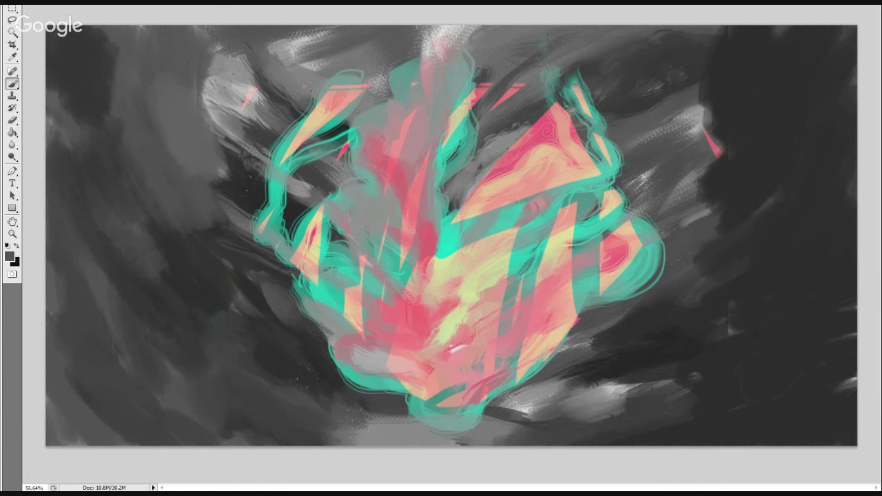
key("ctrl+z")
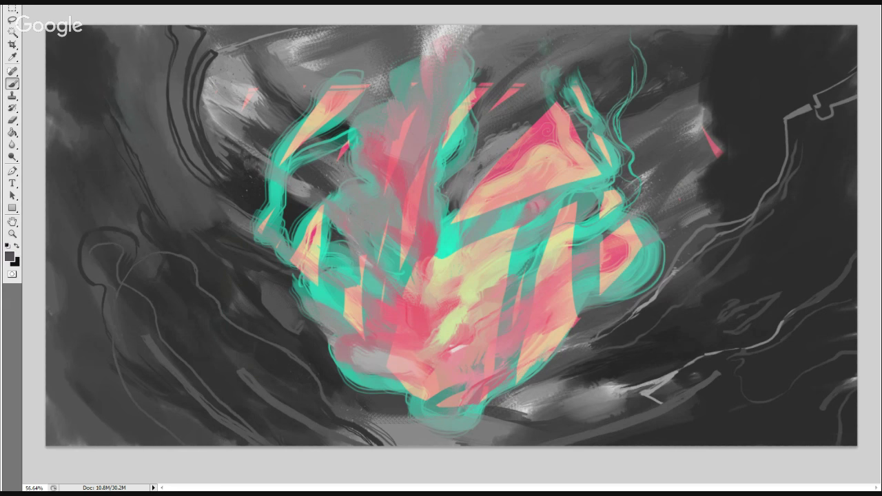
Sample a grey and paint ragged drip-like marks and a fine extended contour line in the upper-left background.
left_click(76, 124, "alt")
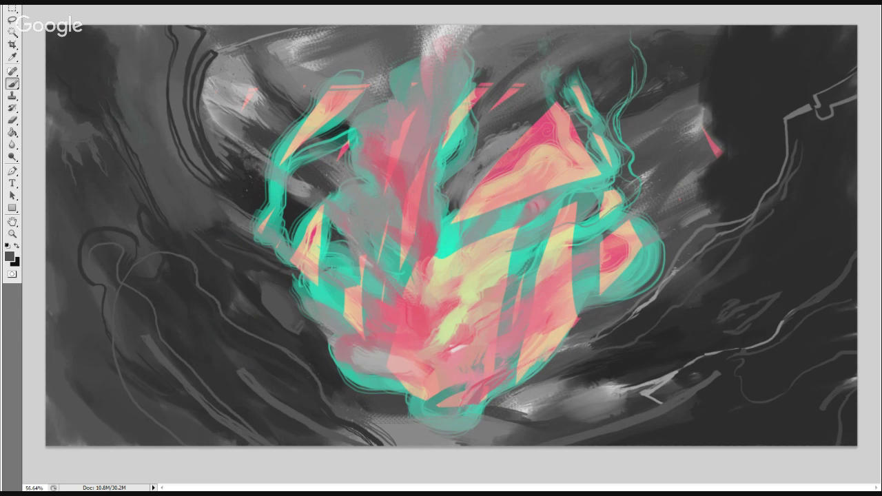
left_click_drag(87, 79, 100, 102)
left_click_drag(50, 146, 54, 172)
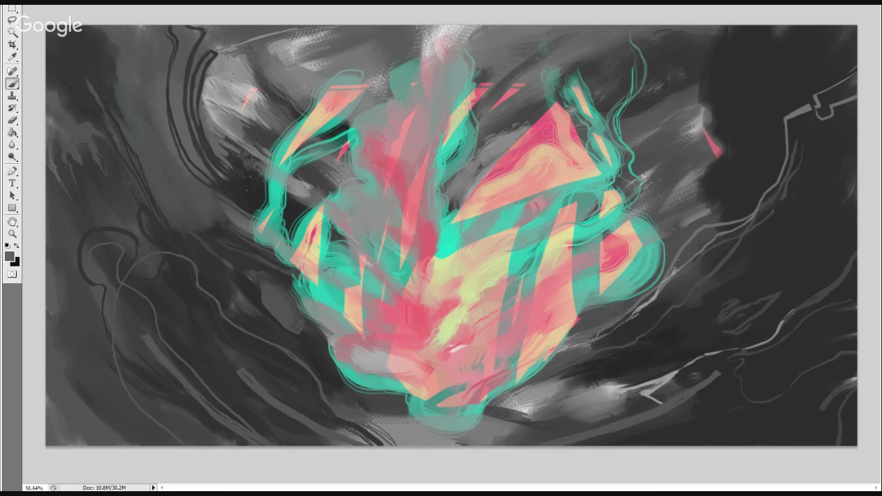
mouse_move(830, 222)
left_mouse_down()
mouse_move(807, 241)
mouse_move(849, 201)
left_mouse_up()
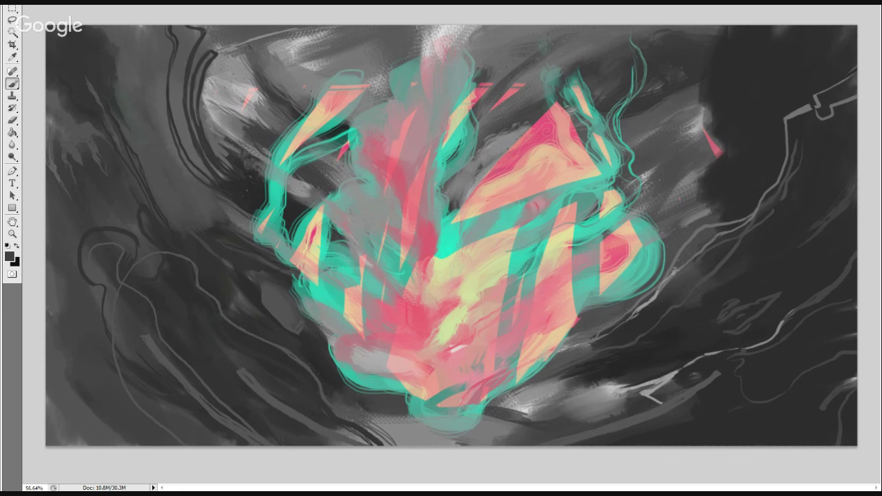
Sample light greys to add fine highlights beside the small pink shard and thicken the pale crack at the lower right.
left_click(695, 118, "alt")
left_click(713, 351, "alt")
left_click_drag(691, 360, 705, 355)
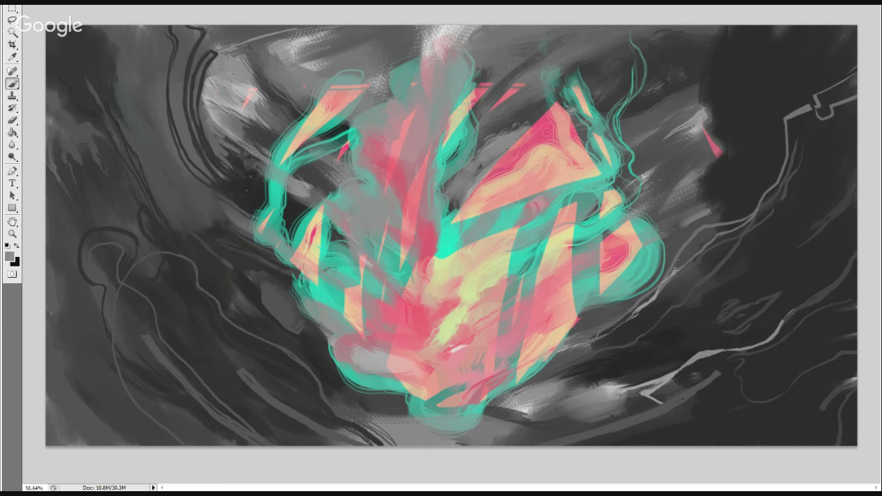
Sample a mid grey and draw a tapering crack from the painting's right edge down-left, thickening it with overlapping strokes.
left_click(787, 316, "alt")
left_click_drag(764, 268, 812, 247)
mouse_move(758, 272)
left_mouse_down()
mouse_move(807, 255)
mouse_move(857, 217)
left_mouse_up()
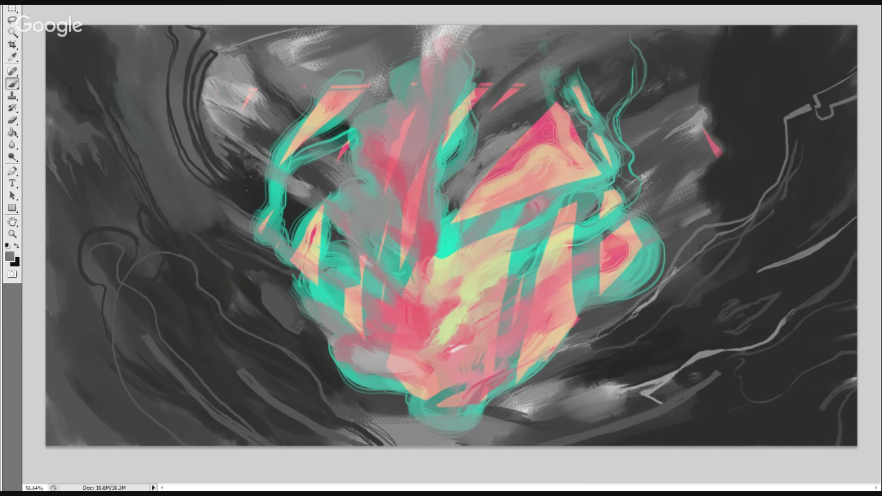
left_click_drag(766, 272, 782, 265)
mouse_move(719, 294)
left_mouse_down()
mouse_move(774, 270)
mouse_move(761, 273)
left_mouse_up()
left_click_drag(796, 262, 838, 234)
left_click_drag(843, 232, 856, 219)
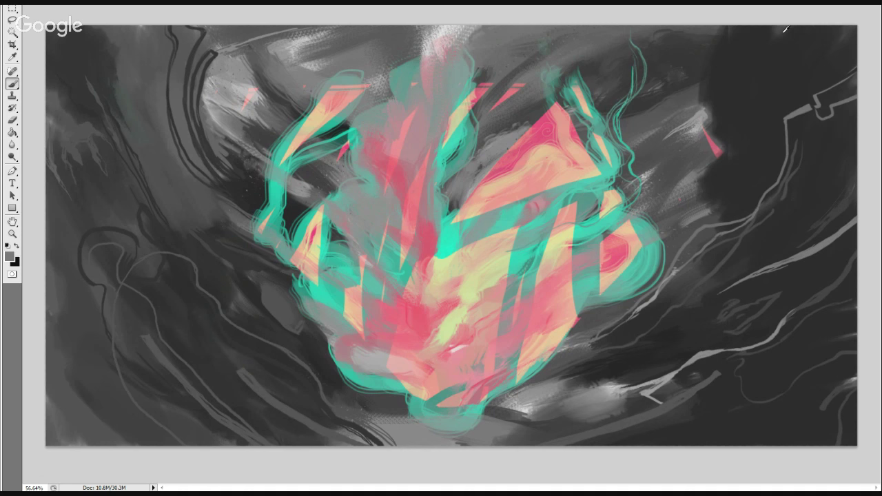
Sample a dark grey and draw an angular crack in the upper-right corner, widening its rising branch and extending it to the right edge.
left_click(768, 50, "alt")
mouse_move(768, 51)
left_mouse_down()
mouse_move(735, 124)
mouse_move(798, 95)
left_mouse_up()
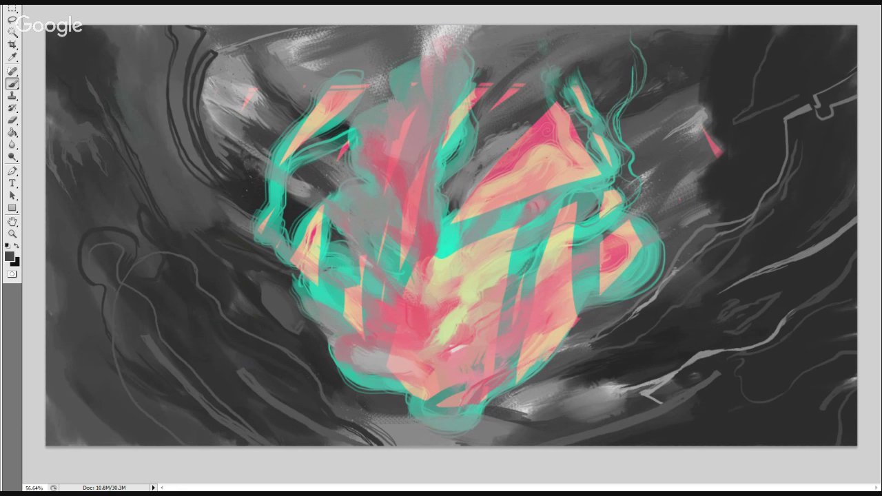
left_click_drag(850, 66, 798, 94)
left_click_drag(848, 65, 857, 58)
left_click_drag(739, 119, 756, 103)
left_click_drag(770, 58, 755, 101)
left_click_drag(782, 37, 746, 109)
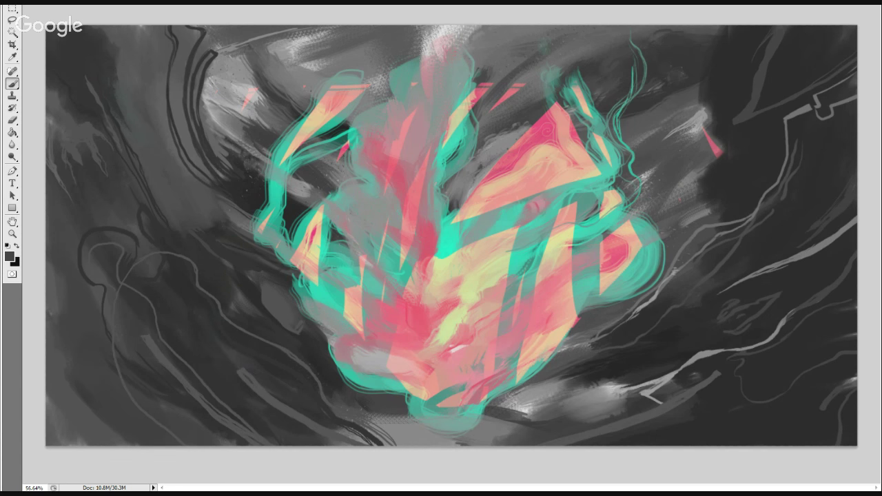
Bring the browser window with the Steven Universe reference image over the canvas and move it away after viewing.
left_click_drag(870, 82, 327, 74)
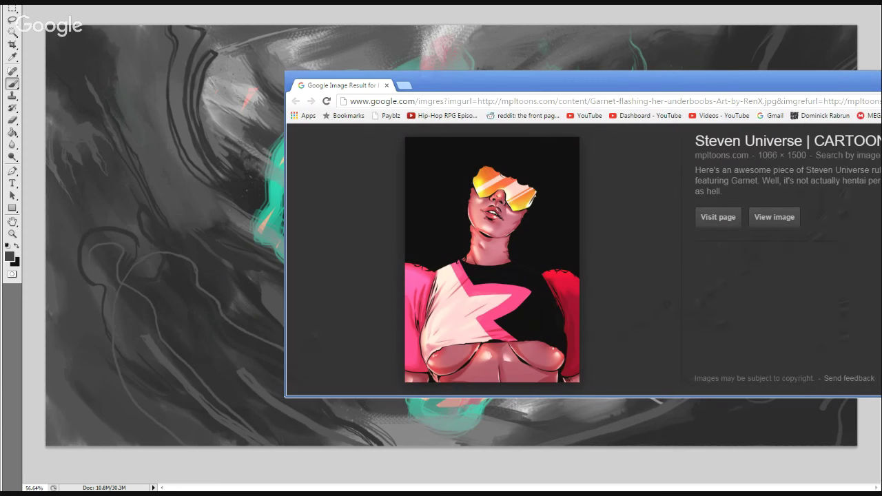
left_click_drag(551, 78, 881, 200)
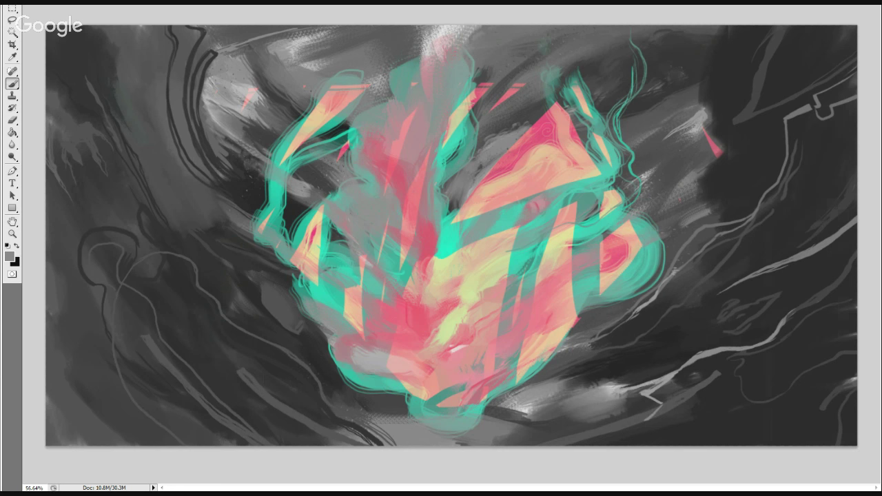
Extend the lower-right grey crack to the bottom edge and draw a tapering, branching crack down from the top edge in the upper-left background.
left_click_drag(646, 419, 597, 446)
left_click_drag(663, 404, 605, 446)
mouse_move(97, 28)
left_mouse_down()
mouse_move(157, 162)
mouse_move(168, 156)
mouse_move(168, 164)
left_mouse_up()
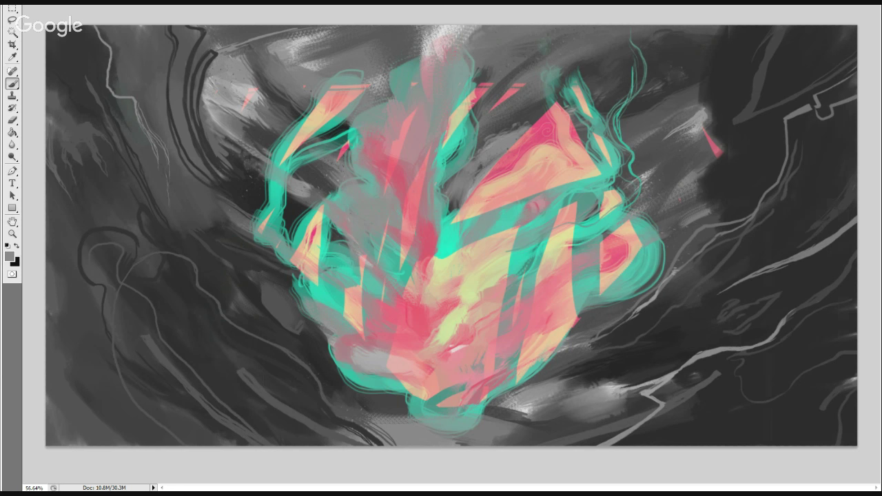
left_click_drag(167, 176, 191, 233)
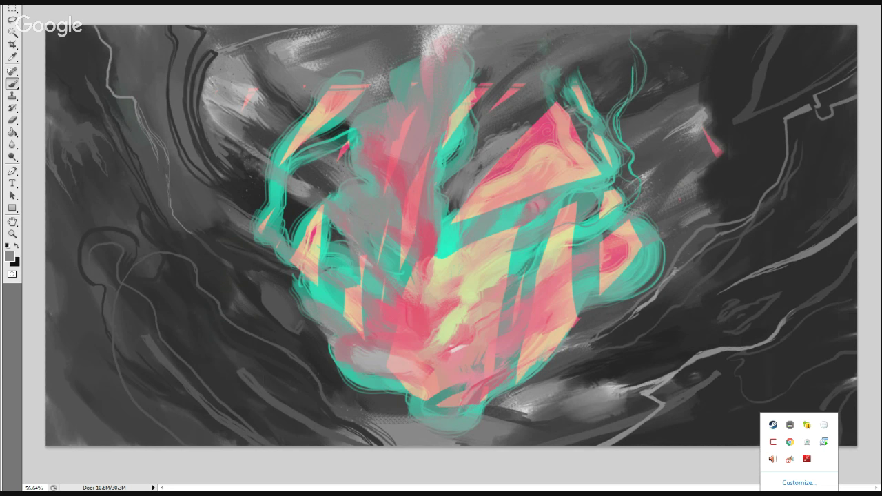
Quit Skype running in the background and return to the painting.
right_click(825, 425)
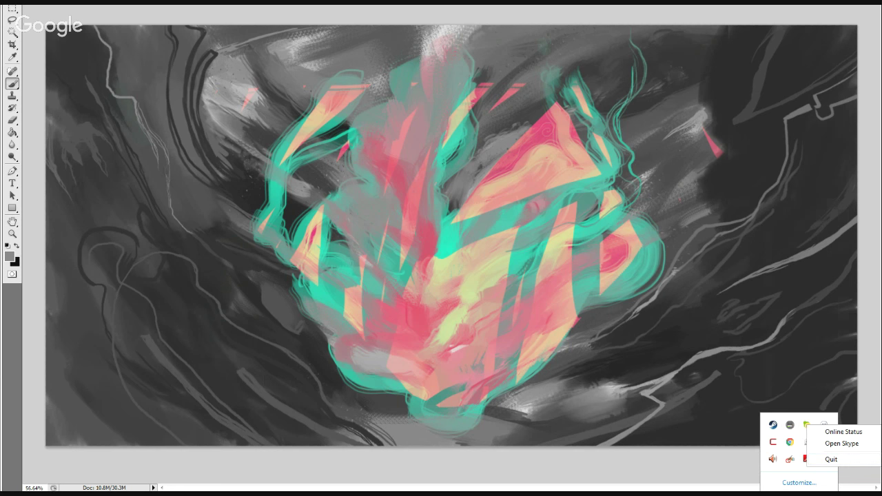
left_click(832, 460)
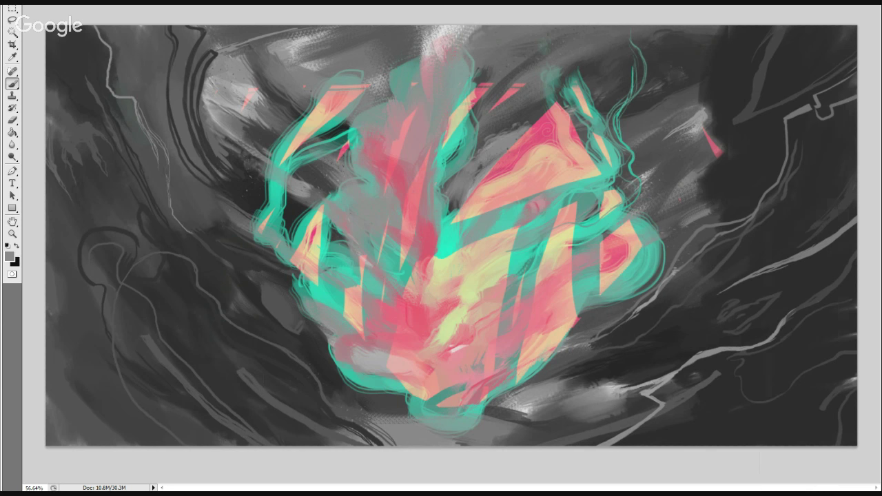
right_click(807, 424)
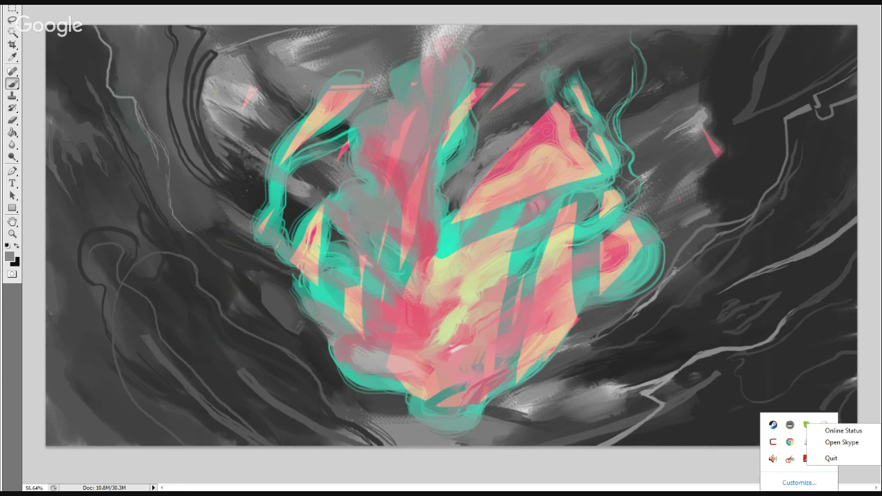
left_click(831, 458)
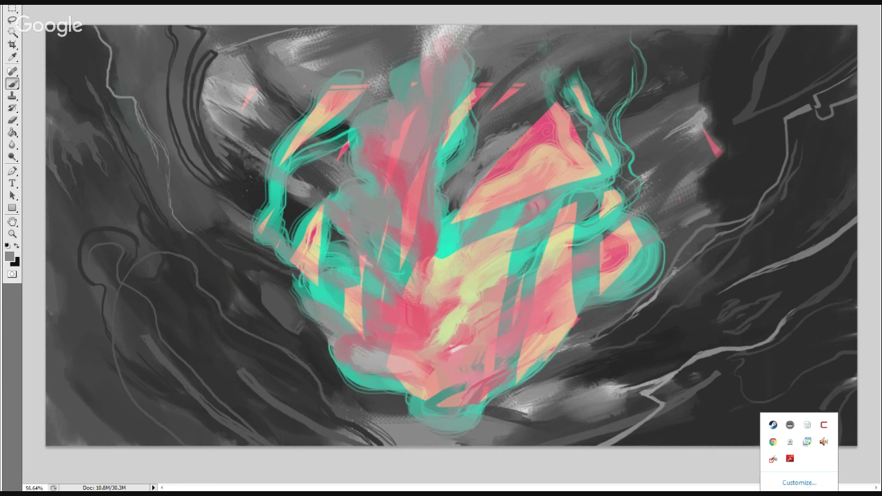
key("Escape")
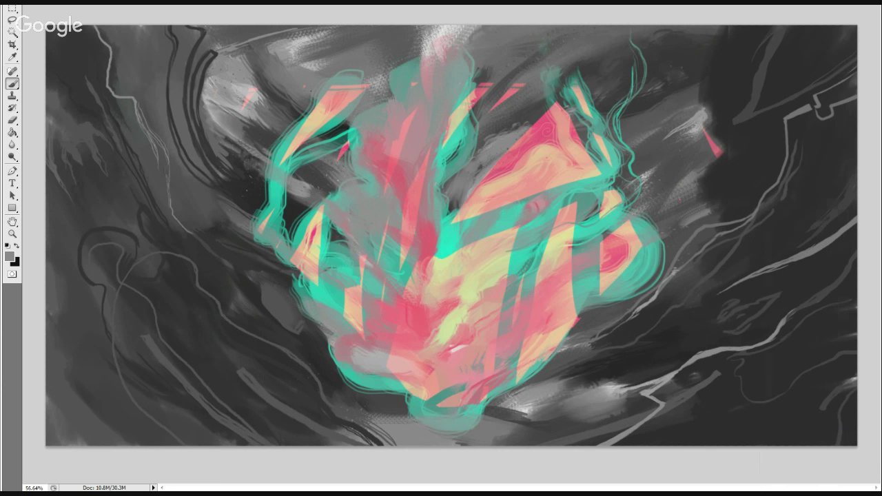
Paint thin mid-grey streaks rising up-right around the highlight beside the small pink shard.
mouse_move(706, 106)
left_mouse_down()
mouse_move(725, 92)
mouse_move(741, 59)
mouse_move(728, 67)
left_mouse_up()
key("ctrl+alt+z")
key("ctrl+alt+z")
left_click_drag(702, 98, 742, 64)
left_click_drag(678, 111, 722, 79)
left_click_drag(663, 121, 683, 106)
left_click_drag(635, 134, 662, 124)
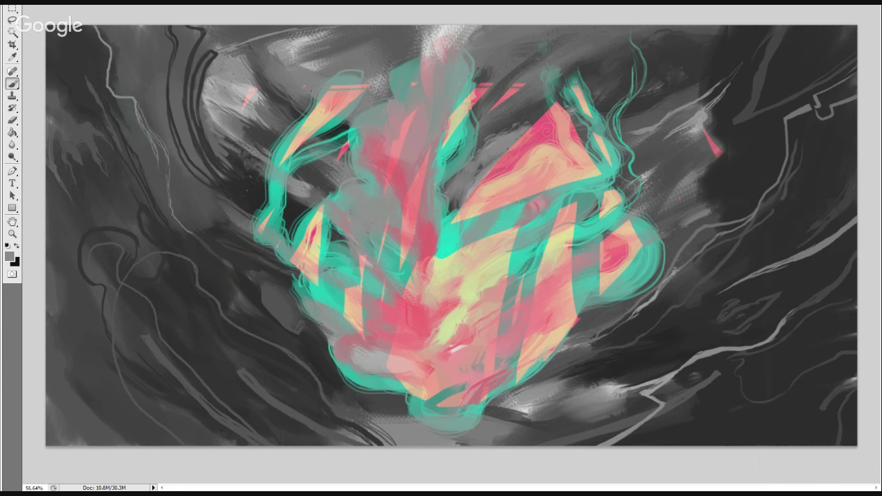
Draw fine curved lines and web-like cross strokes between the branches of the angular crack in the upper-right corner.
mouse_move(761, 83)
left_mouse_down()
mouse_move(772, 92)
mouse_move(781, 71)
left_mouse_up()
left_click_drag(787, 44, 833, 69)
left_click_drag(783, 39, 831, 66)
left_click_drag(791, 27, 845, 63)
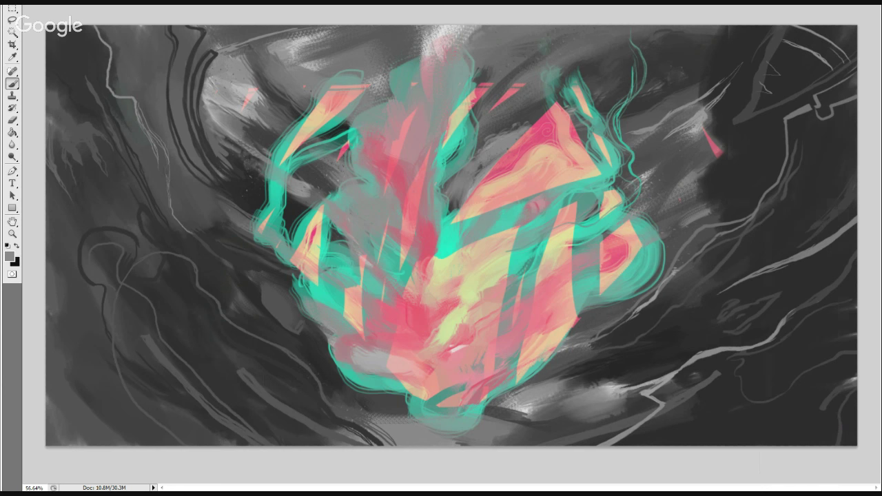
mouse_move(785, 37)
left_mouse_down()
mouse_move(833, 59)
mouse_move(792, 91)
left_mouse_up()
Sample a pale yellow-green and paint a thick oval ring around the white mark low in the colourful shape.
left_click(447, 324, "alt")
left_click_drag(447, 311, 428, 382)
left_click_drag(449, 312, 427, 345)
mouse_move(448, 306)
left_mouse_down()
mouse_move(417, 329)
mouse_move(422, 367)
left_mouse_up()
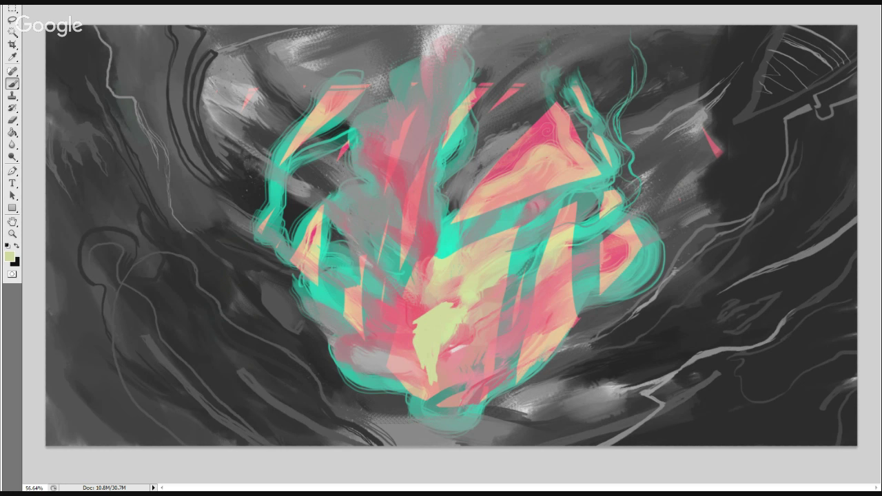
left_click_drag(414, 329, 421, 367)
mouse_move(448, 306)
left_mouse_down()
mouse_move(461, 303)
mouse_move(491, 329)
mouse_move(476, 364)
mouse_move(437, 393)
left_mouse_up()
left_click_drag(433, 389, 466, 389)
left_click_drag(476, 328, 460, 394)
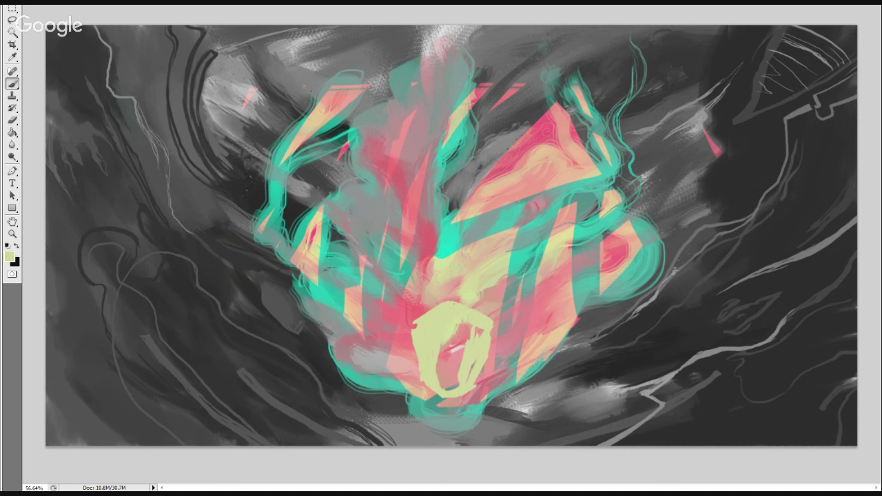
Erase the thick yellow-green ring from the lower part of the colourful shape.
left_click_drag(467, 323, 455, 387)
key("e")
left_click_drag(470, 324, 455, 389)
left_click_drag(455, 309, 428, 366)
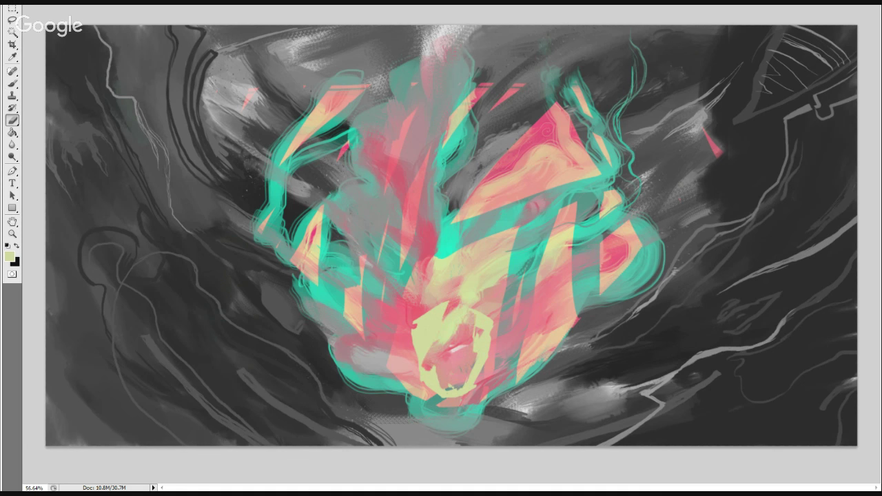
left_click_drag(447, 305, 433, 388)
left_click_drag(472, 314, 446, 394)
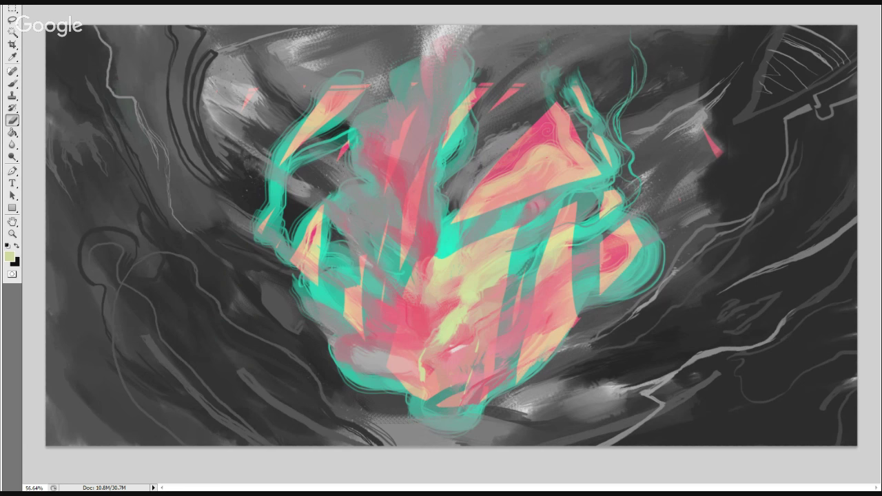
left_click_drag(422, 354, 470, 381)
Sketch thin yellow-green contour lines around the white mark, with a curved right side and a small loop at the left.
key("b")
mouse_move(448, 301)
left_mouse_down()
mouse_move(433, 372)
mouse_move(489, 373)
left_mouse_up()
key("ctrl+z")
left_click_drag(489, 334, 483, 369)
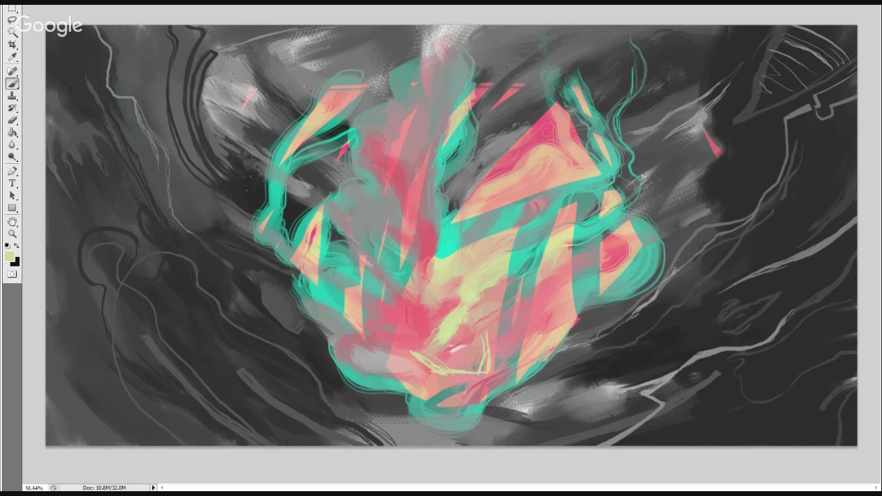
left_click_drag(469, 317, 491, 369)
mouse_move(407, 330)
left_mouse_down()
mouse_move(395, 349)
mouse_move(426, 370)
mouse_move(408, 354)
left_mouse_up()
mouse_move(476, 306)
left_mouse_down()
mouse_move(479, 320)
mouse_move(470, 317)
left_mouse_up()
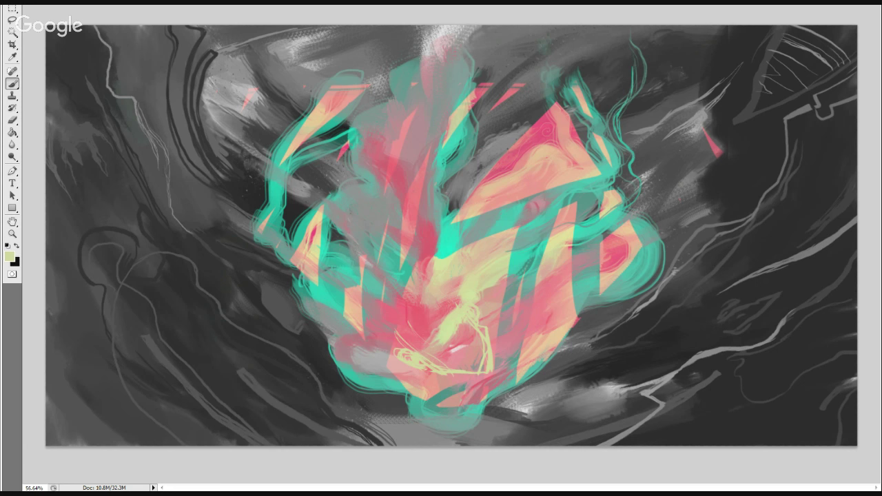
Add a long yellow-green line running up-left from the sketch and extra contour strokes above its right side.
left_click_drag(384, 316, 400, 340)
left_click_drag(367, 294, 396, 334)
left_click_drag(359, 289, 388, 324)
mouse_move(460, 280)
left_mouse_down()
mouse_move(450, 299)
mouse_move(488, 330)
left_mouse_up()
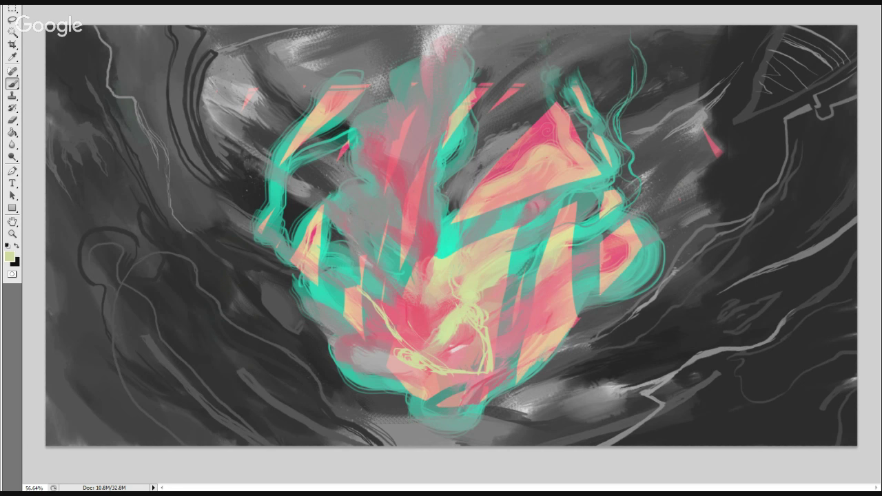
mouse_move(455, 299)
left_mouse_down()
mouse_move(440, 320)
mouse_move(446, 316)
left_mouse_up()
key("ctrl+z")
Add pale pink strokes inside the sketch, erase the left loop, and redraw small yellow-green details around the contour.
key("d")
key("d")
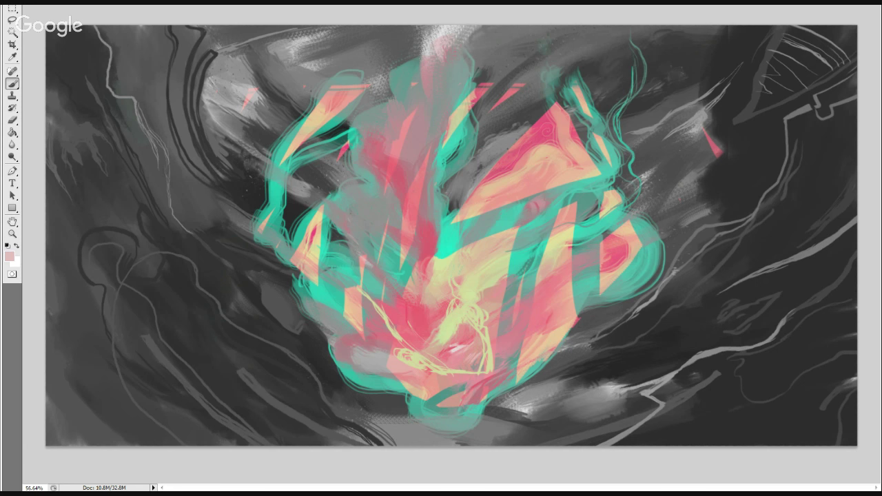
left_click_drag(481, 356, 476, 371)
key("e")
key("b")
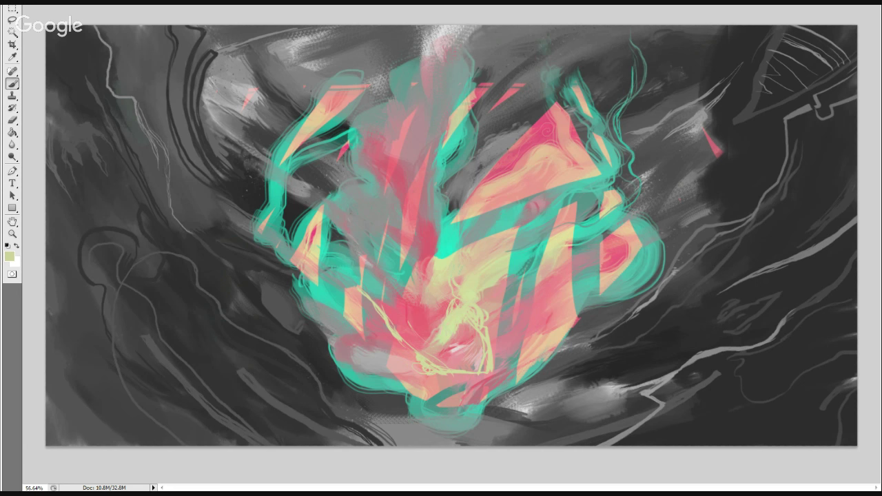
left_click_drag(440, 378, 416, 373)
mouse_move(493, 320)
left_mouse_down()
mouse_move(489, 339)
mouse_move(495, 327)
left_mouse_up()
left_click_drag(425, 327, 422, 340)
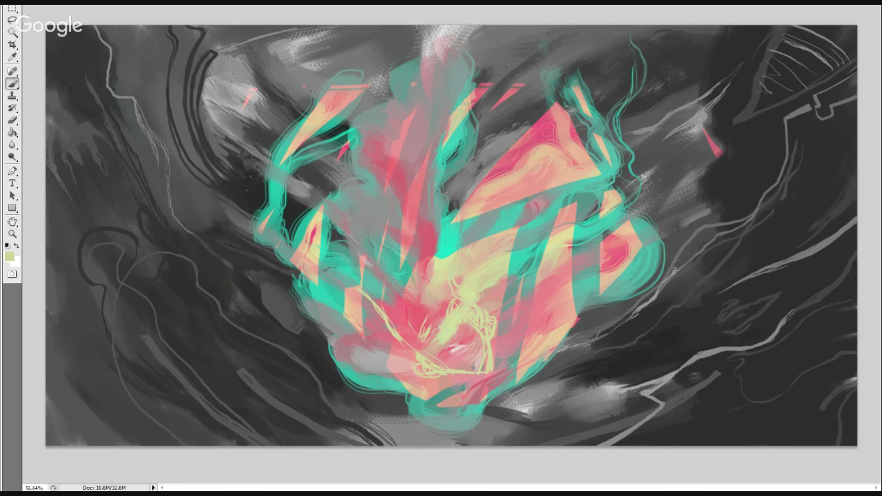
Sample a pink and a yellow-green to paint small accent strokes inside and above the sketch.
left_click(414, 352, "alt")
left_click(445, 307, "alt")
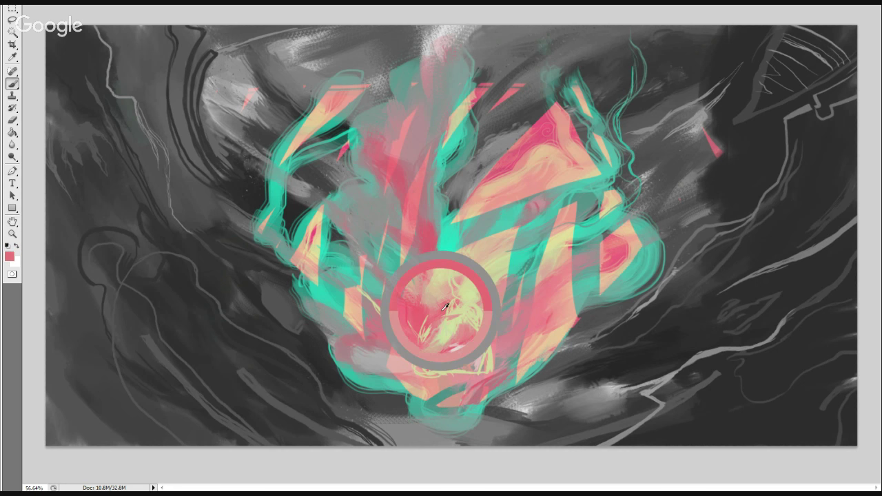
left_click_drag(447, 326, 445, 335)
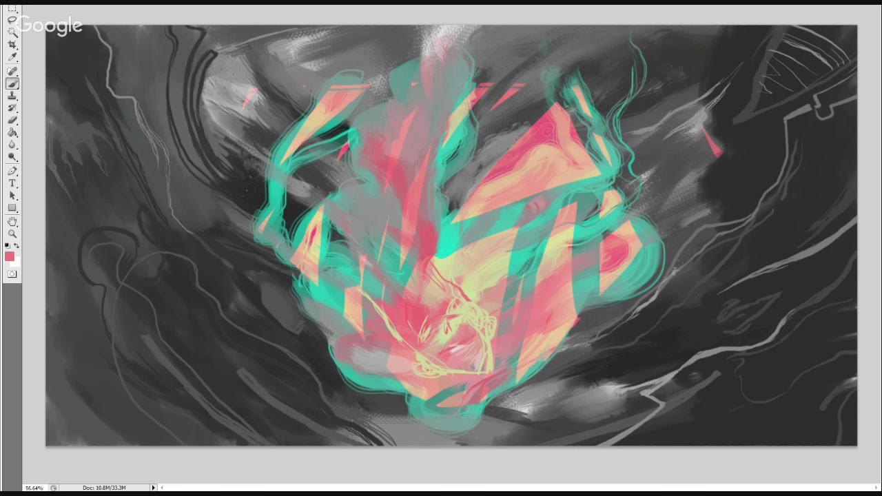
left_click(456, 335, "alt")
left_click_drag(471, 325, 452, 347)
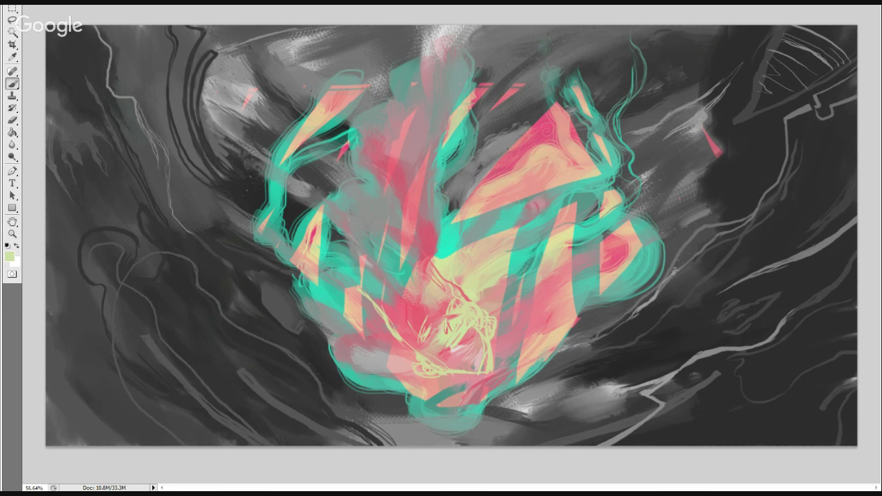
Select the entire canvas and delete the yellow-green sketch from its layer.
key("ctrl+a")
key("Delete")
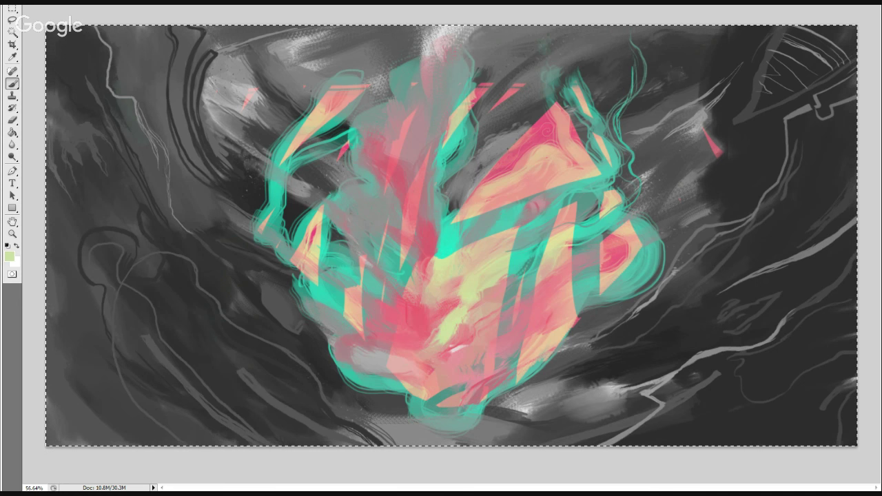
Draw an angular yellow-green head outline with an eye, an ear and a mouth notch at the base of the colourful shape.
mouse_move(423, 397)
left_mouse_down()
mouse_move(423, 417)
mouse_move(490, 317)
mouse_move(468, 395)
mouse_move(476, 381)
mouse_move(421, 436)
left_mouse_up()
left_click_drag(443, 368, 473, 359)
left_click_drag(437, 381, 467, 375)
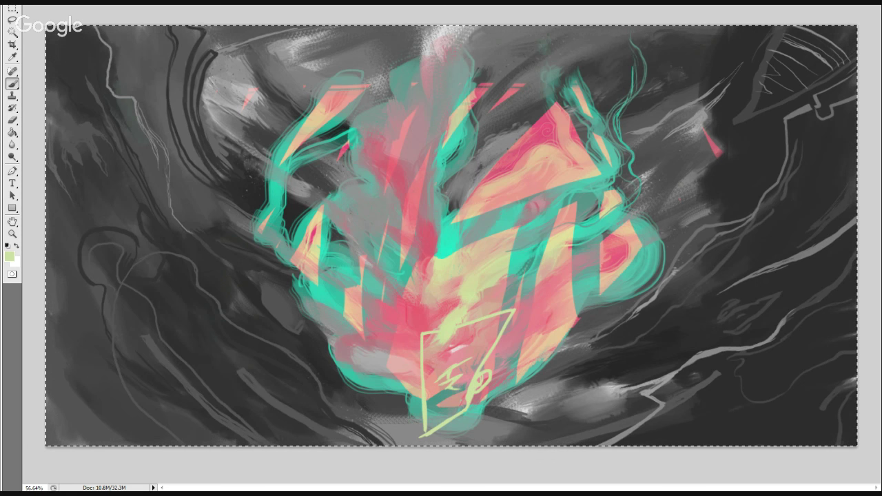
left_click_drag(423, 392, 414, 415)
key("e")
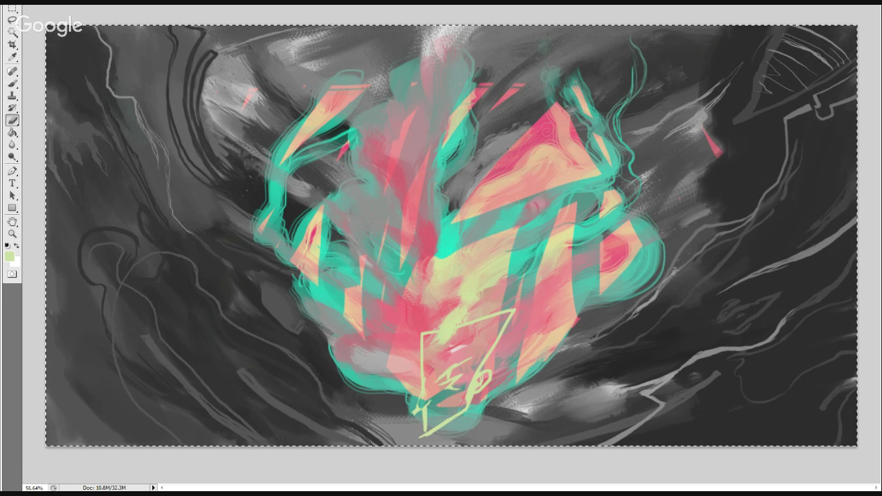
key("b")
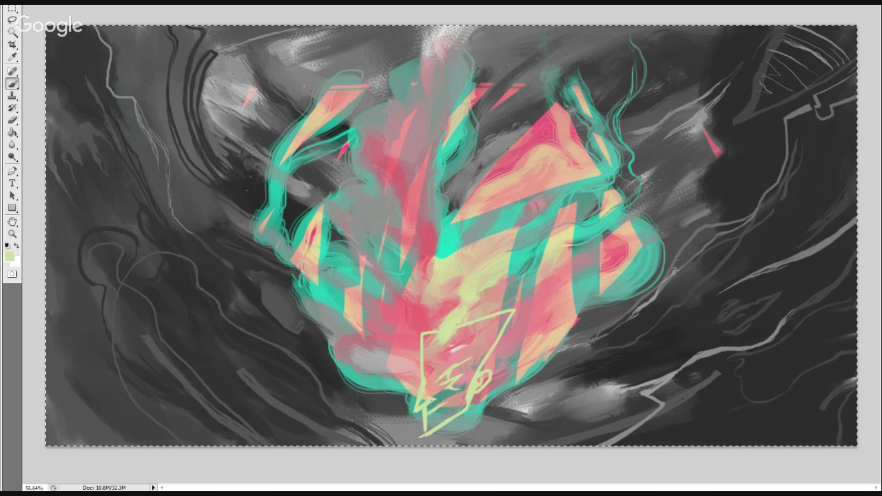
left_click_drag(559, 217, 513, 254)
left_click_drag(581, 194, 526, 268)
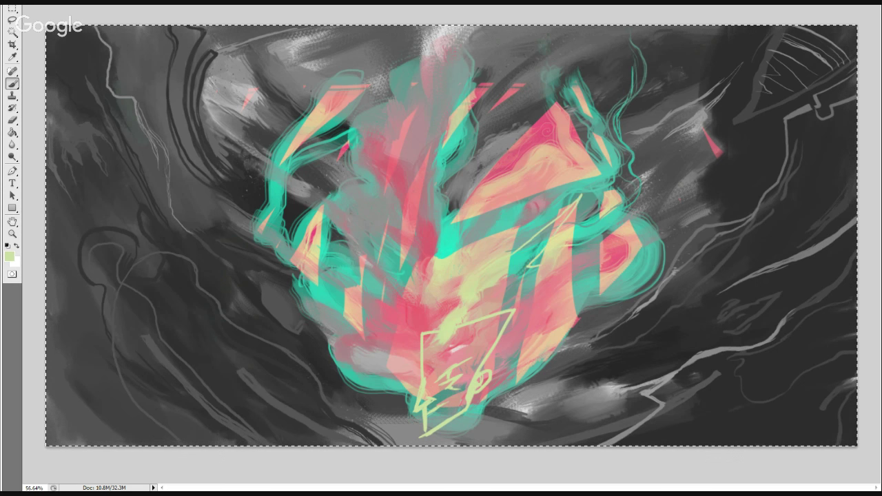
left_click_drag(617, 233, 544, 296)
key("ctrl+alt+z")
key("ctrl+alt+z")
key("ctrl+alt+z")
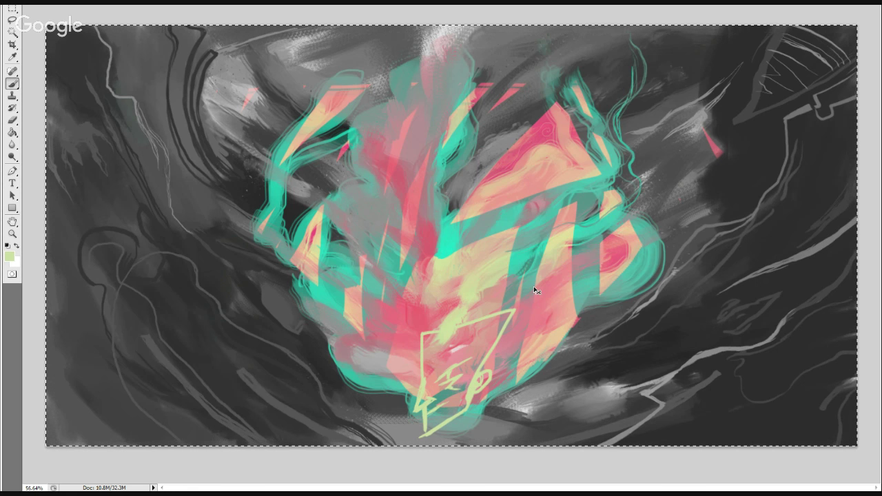
Erase and redraw the head's lower-left profile as jagged nose, mouth and chin lines, and clear the selection.
key("e")
key("b")
key("e")
left_click(422, 405)
key("b")
left_click(414, 407)
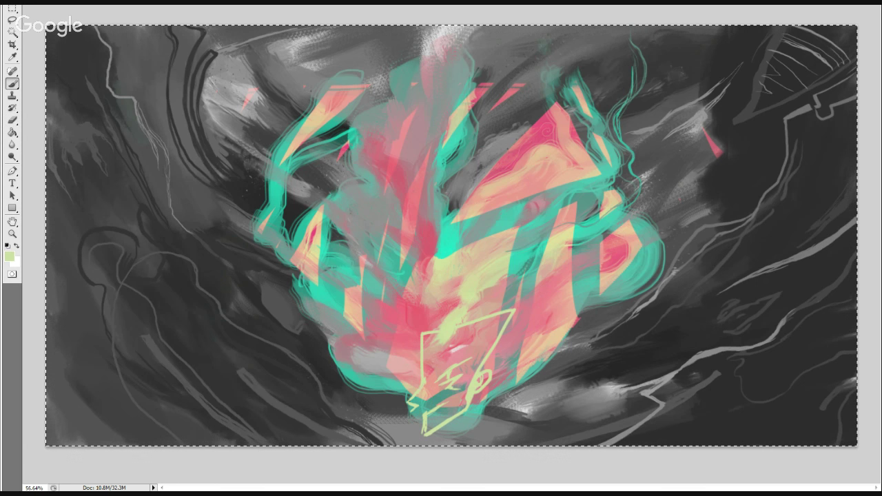
key("e")
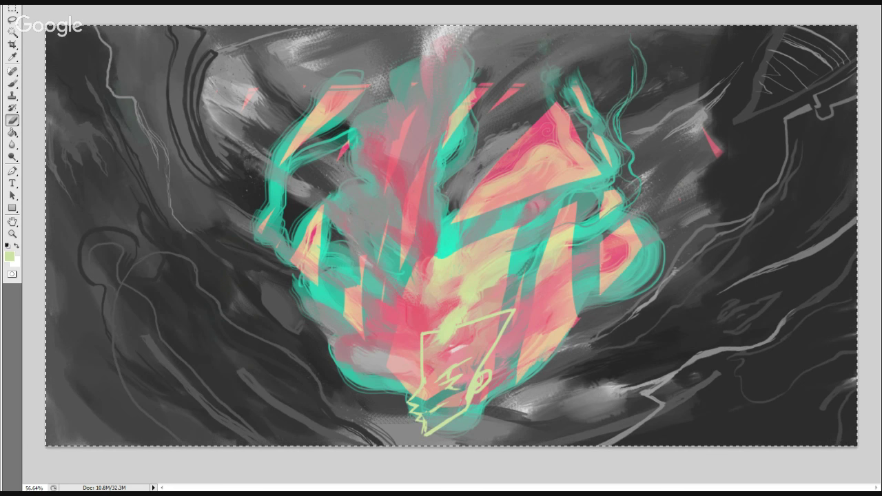
left_click_drag(444, 405, 426, 415)
key("b")
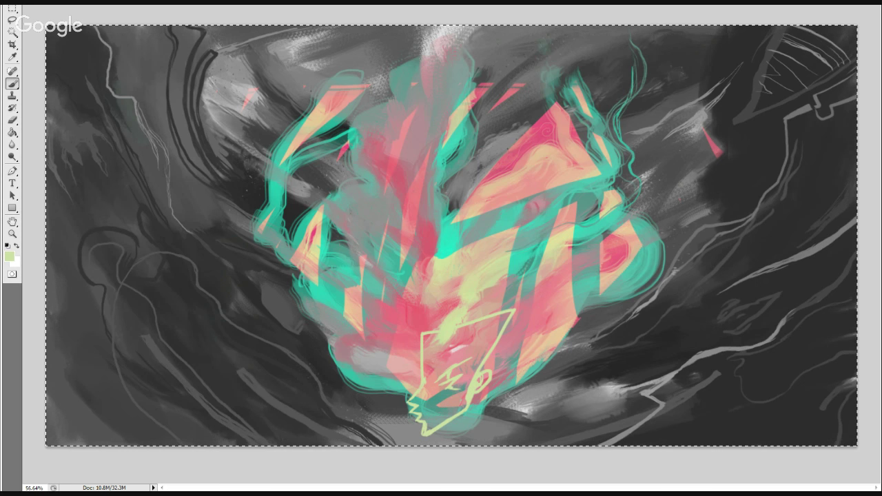
key("ctrl+d")
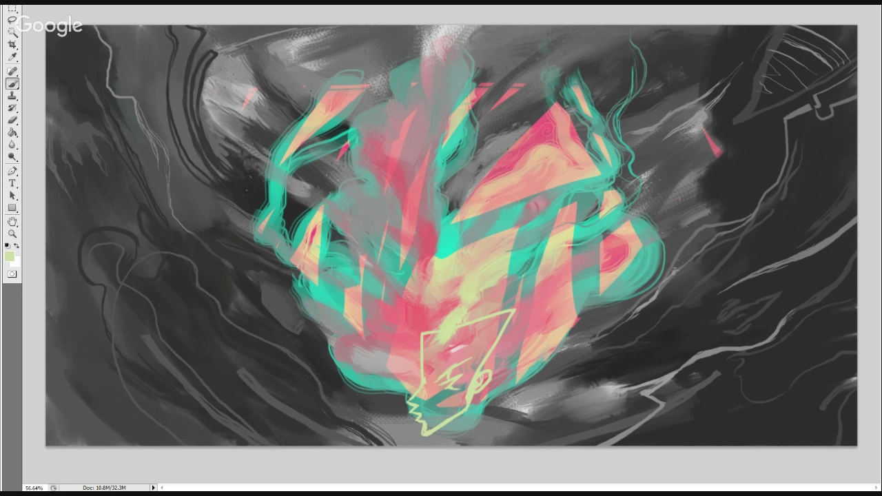
Select the entire canvas and draw hatched yellow-green lines rising to a peak above the head outline.
key("ctrl+a")
left_click_drag(421, 335, 455, 296)
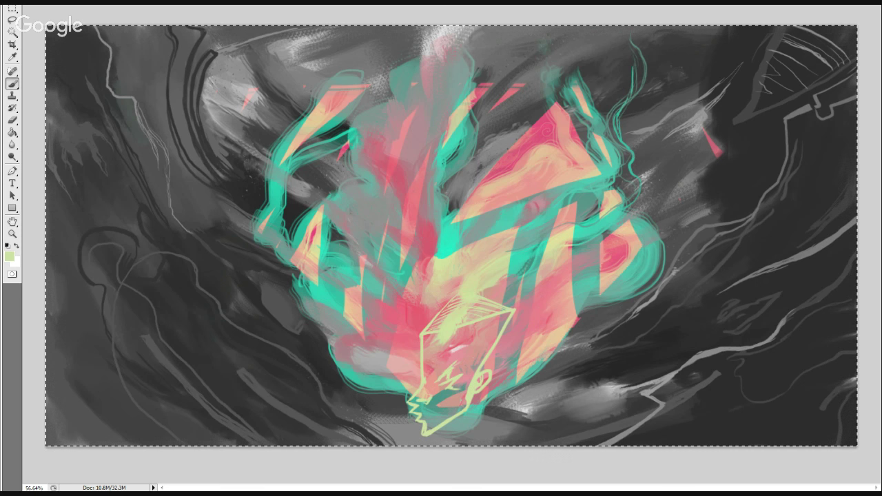
Erase the marks between the angular head's eye and mouth and redraw its eye and cheek lines in yellow-green.
key("e")
left_click_drag(459, 378, 445, 388)
key("b")
left_click_drag(446, 380, 460, 374)
key("e")
key("b")
key("e")
key("b")
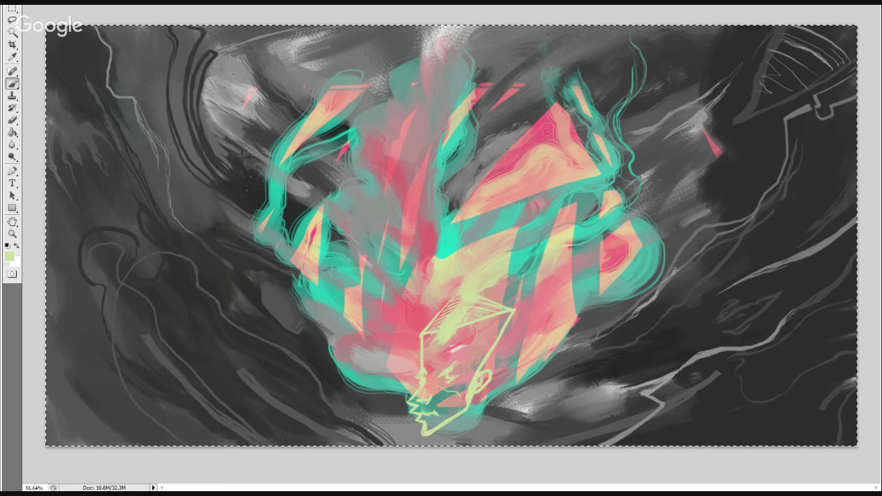
Draw a second yellow-green head profile behind the angular head, with a rounded crown, an eye, a nose and a mouth line.
mouse_move(510, 292)
left_mouse_down()
mouse_move(534, 341)
mouse_move(514, 377)
left_mouse_up()
key("ctrl+z")
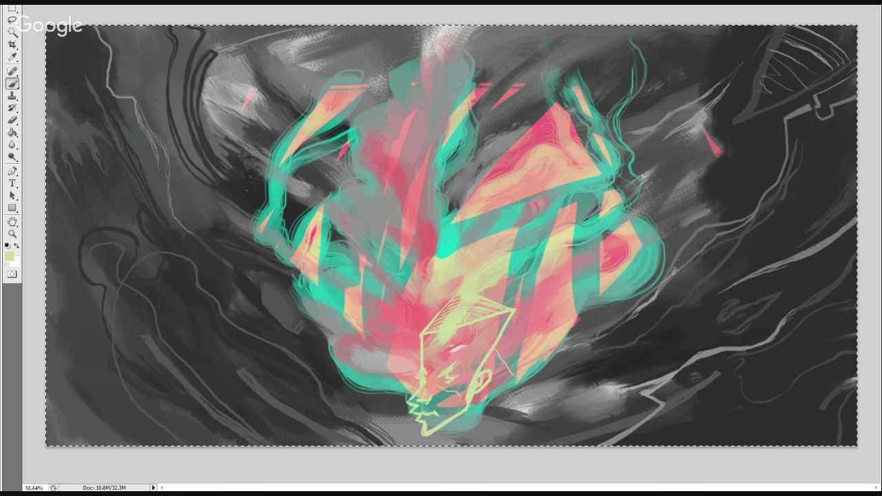
mouse_move(485, 295)
left_mouse_down()
mouse_move(510, 280)
mouse_move(559, 317)
left_mouse_up()
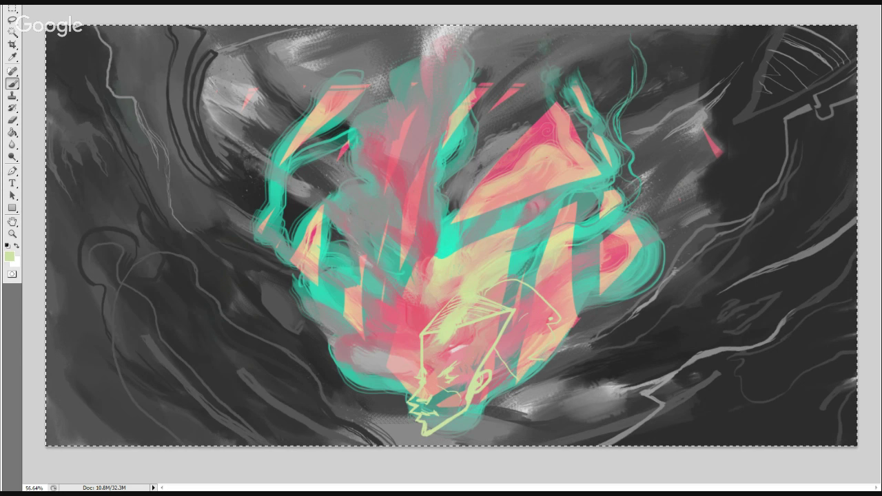
left_click_drag(525, 317, 517, 327)
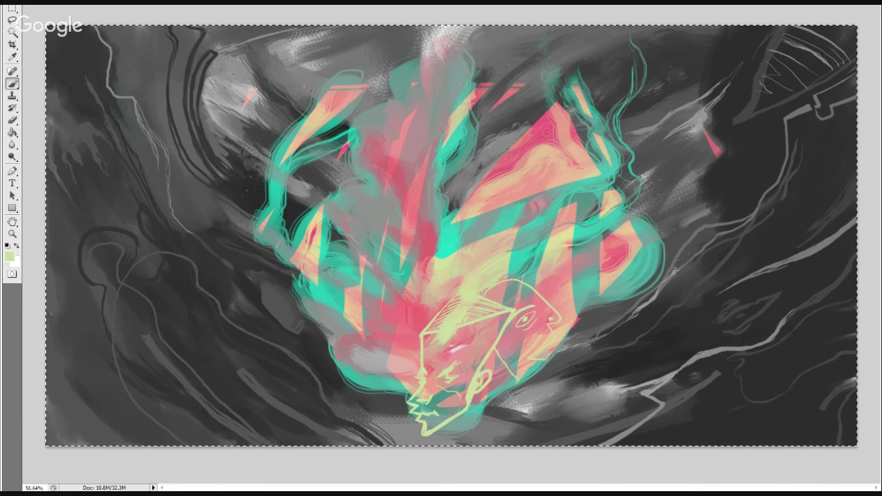
Rework the angular head's jaw and ear lines, and add short hair strokes above the second head's crown.
key("e")
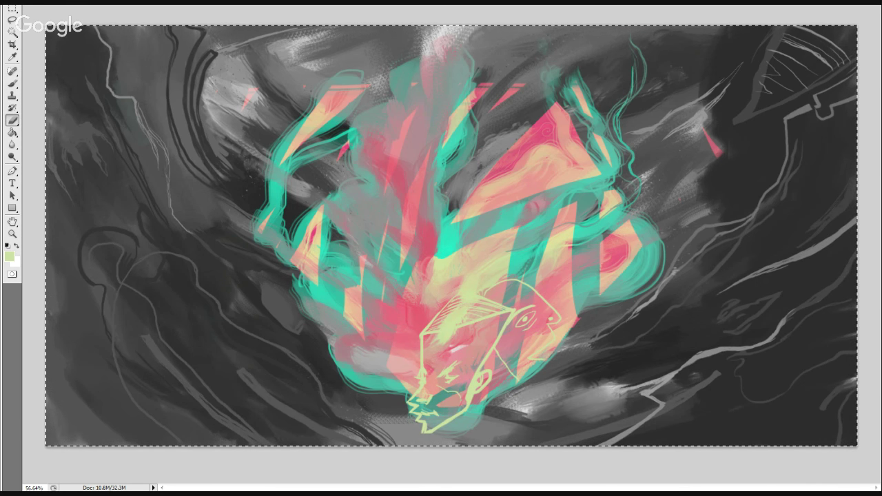
key("b")
left_click_drag(426, 433, 448, 420)
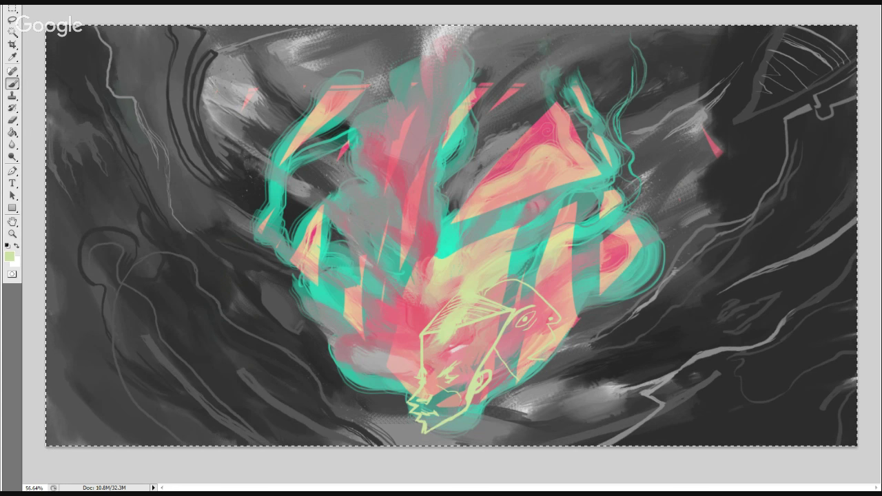
key("e")
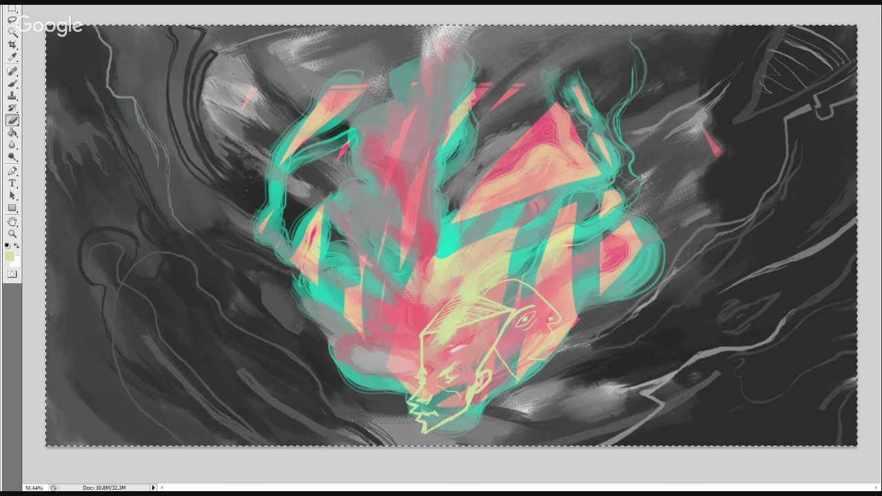
key("b")
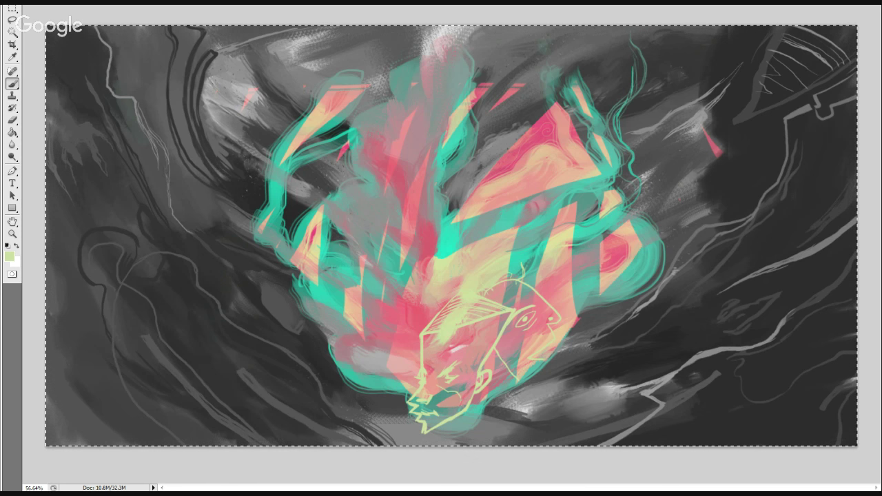
Erase and redraw the angular head's chin line, draw a curved band across its forehead, and clear the selection.
key("e")
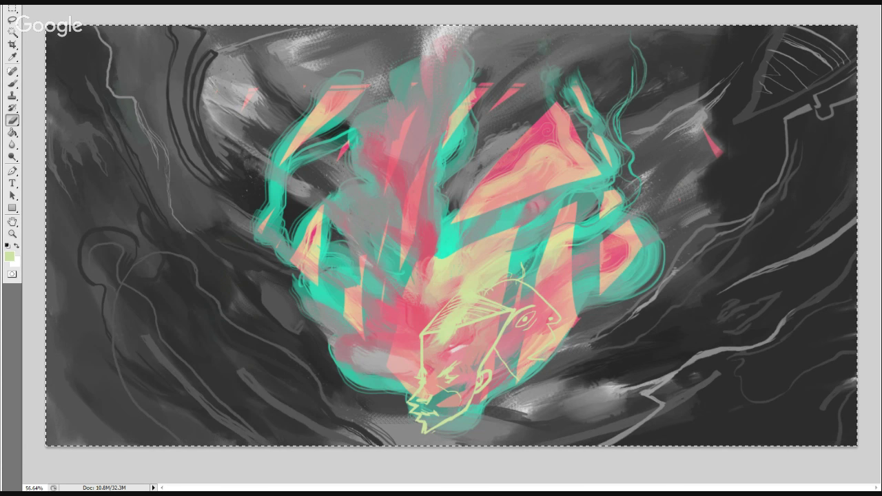
key("b")
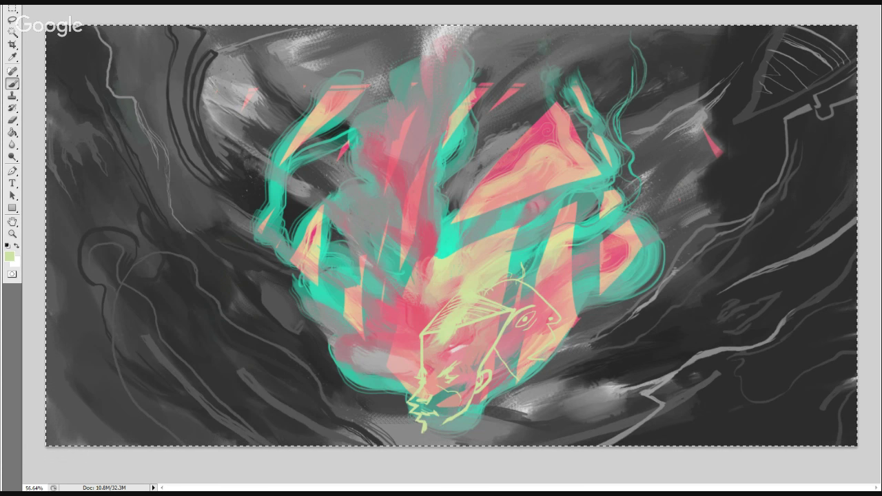
left_click_drag(422, 437, 442, 424)
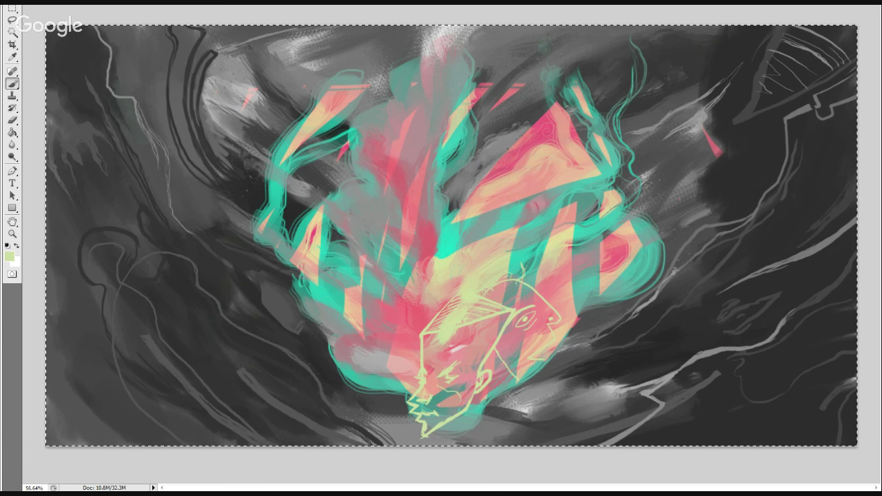
key("e")
key("b")
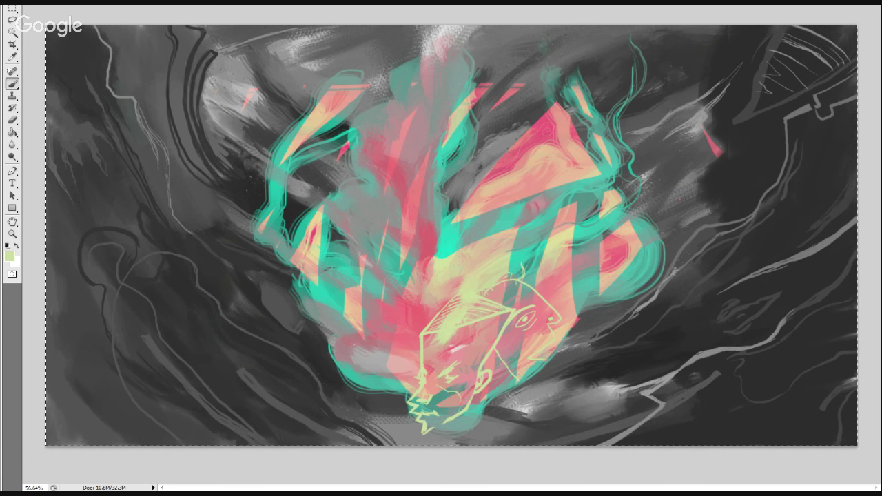
left_click_drag(422, 435, 445, 421)
left_click_drag(424, 360, 462, 355)
key("ctrl+d")
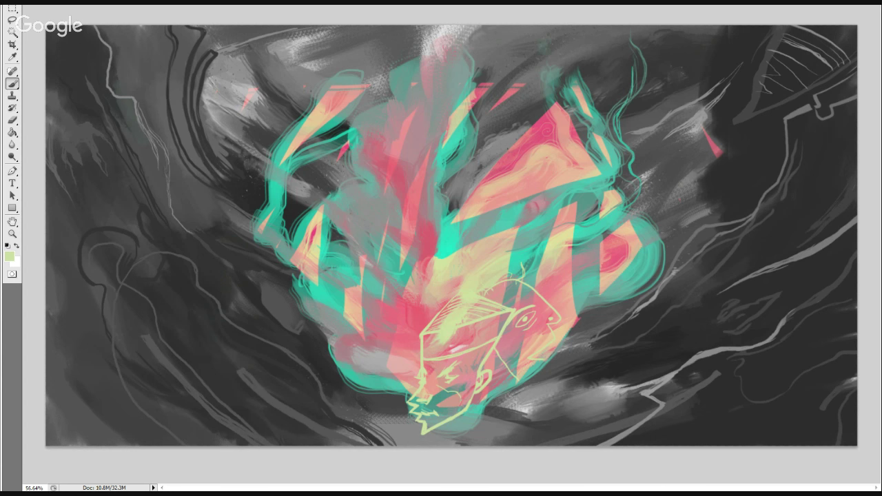
Select the entire canvas and draw a small yellow-green face with a beaded edge around the red facet, plus a teal face at the shape's centre.
key("ctrl+a")
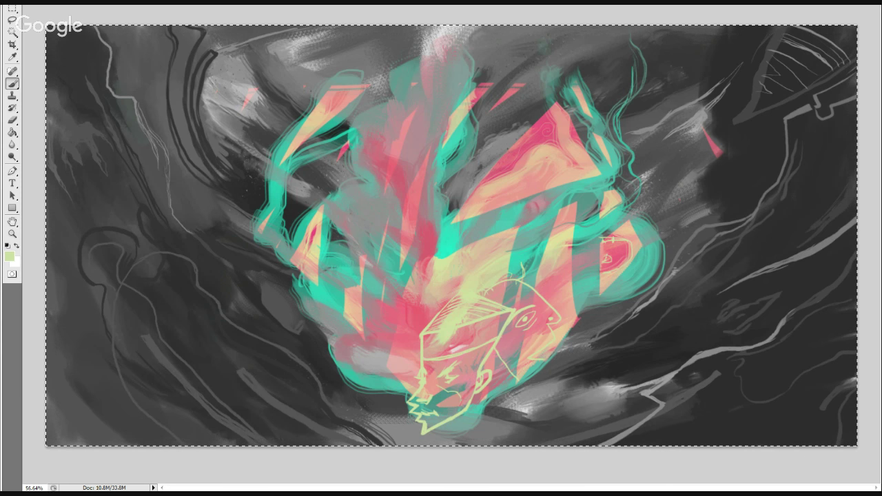
left_click_drag(545, 292, 569, 279)
mouse_move(585, 242)
left_mouse_down()
mouse_move(591, 238)
mouse_move(585, 253)
left_mouse_up()
key("ctrl+alt+z")
key("ctrl+alt+z")
key("ctrl+alt+z")
key("ctrl+shift+z")
key("ctrl+shift+z")
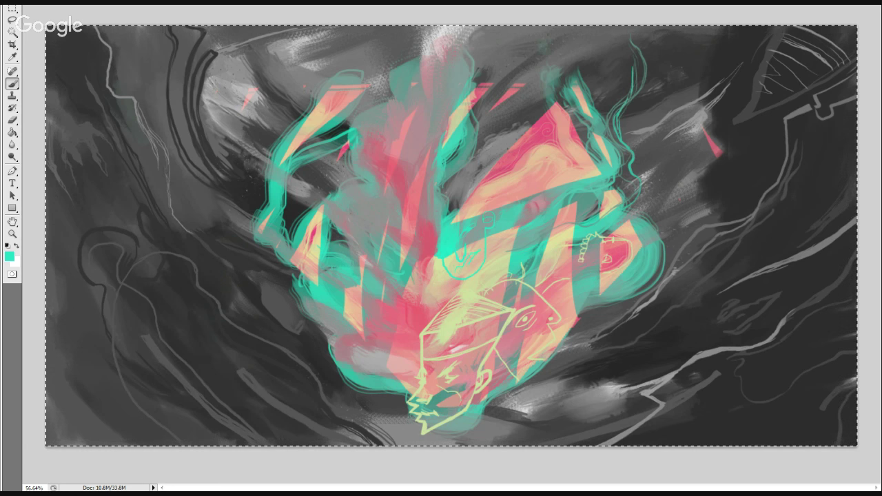
Complete the inner lines of the teal face at the shape's centre and clear the selection.
key("ctrl+shift+c")
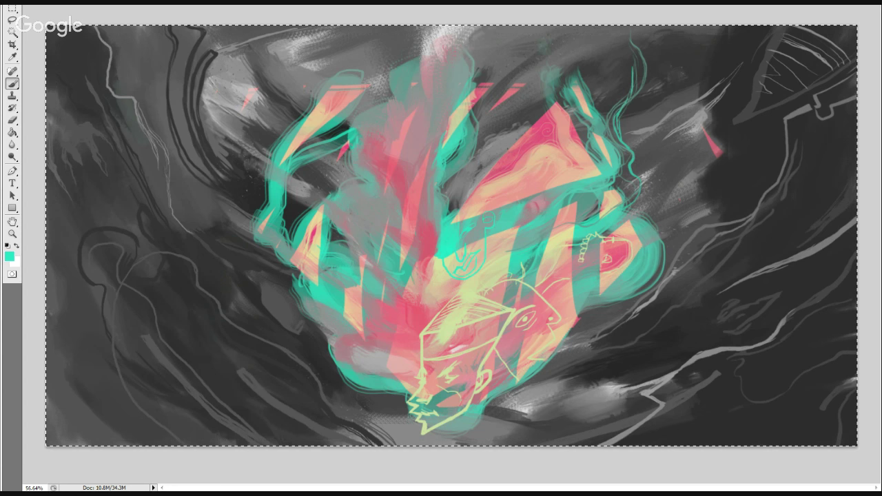
key("ctrl+d")
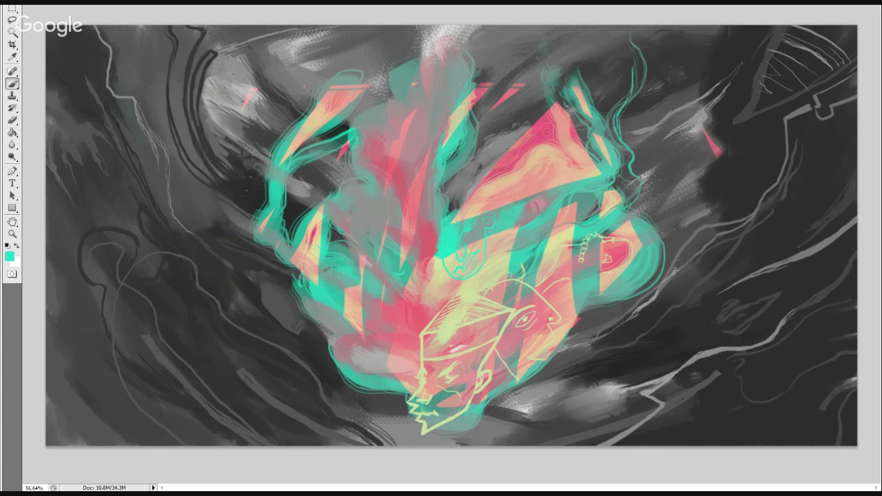
key("ctrl+a")
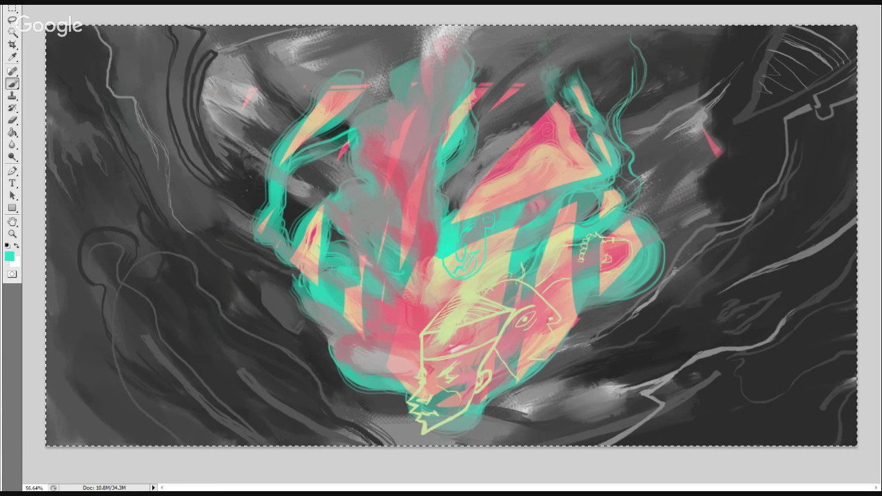
key("ctrl+d")
Sample the pink from the large triangular facet and draw a face with an ear, an eye and a nose inside it, then clear the selection.
left_click(510, 208, "alt")
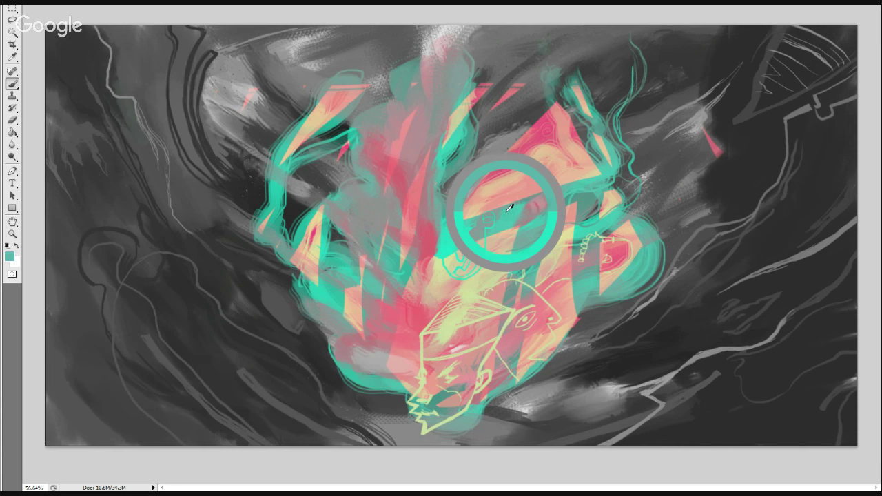
left_click(524, 157, "alt")
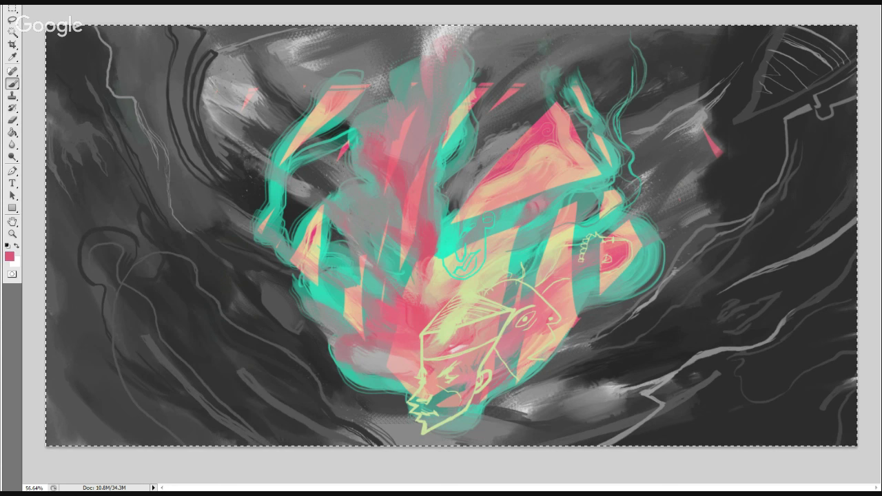
left_click_drag(526, 185, 517, 192)
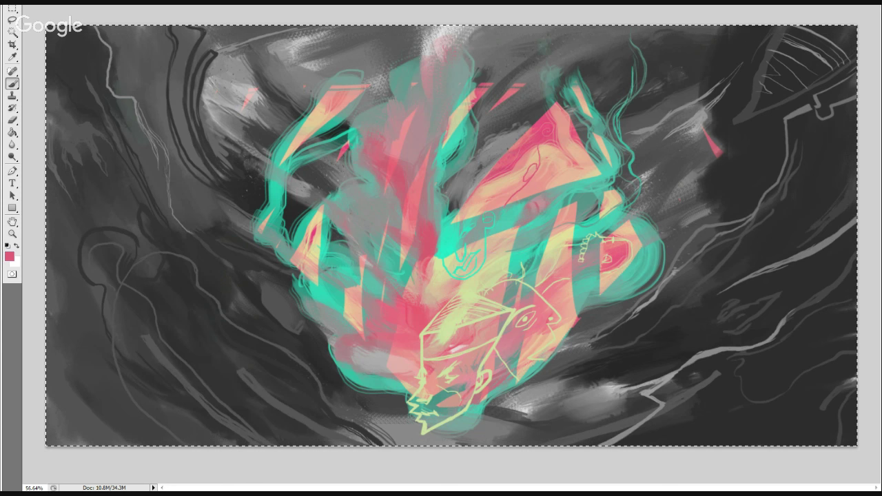
left_click_drag(555, 166, 568, 169)
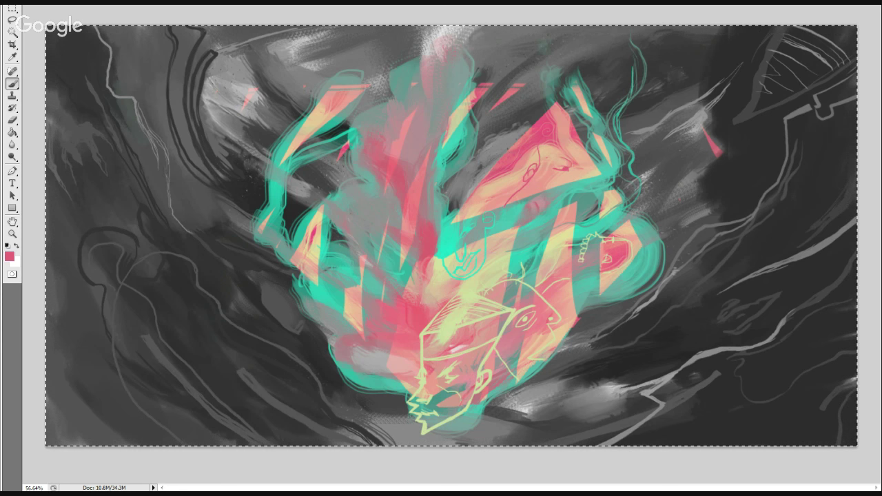
mouse_move(563, 169)
left_mouse_down()
mouse_move(580, 187)
mouse_move(558, 194)
left_mouse_up()
left_click_drag(593, 153, 588, 177)
key("e")
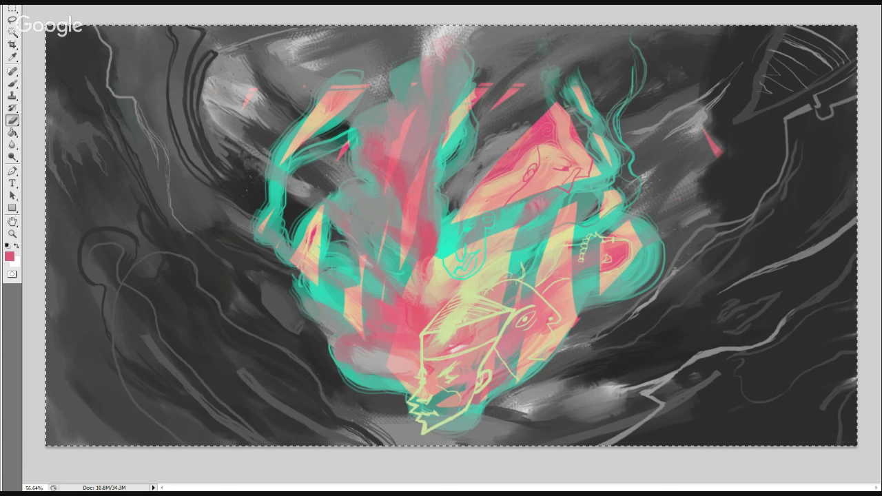
key("b")
key("ctrl+d")
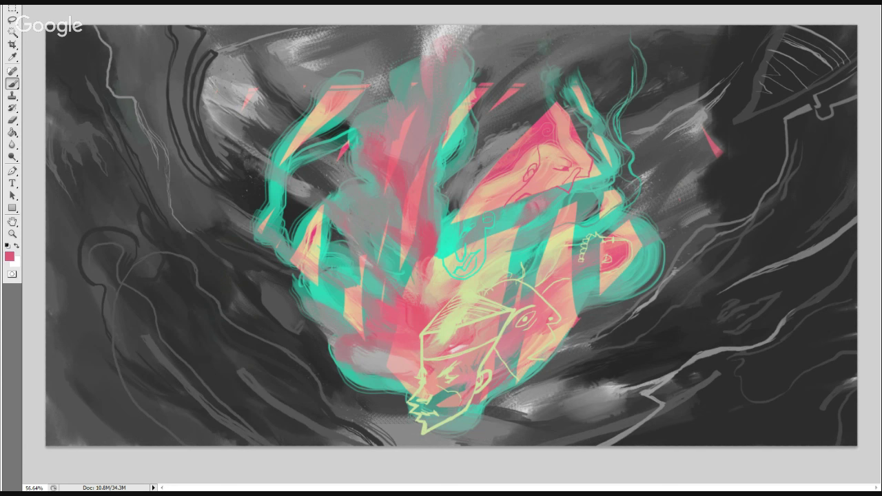
Select the entire canvas, try deleting all the face line drawings, and undo the deletion.
key("ctrl+a")
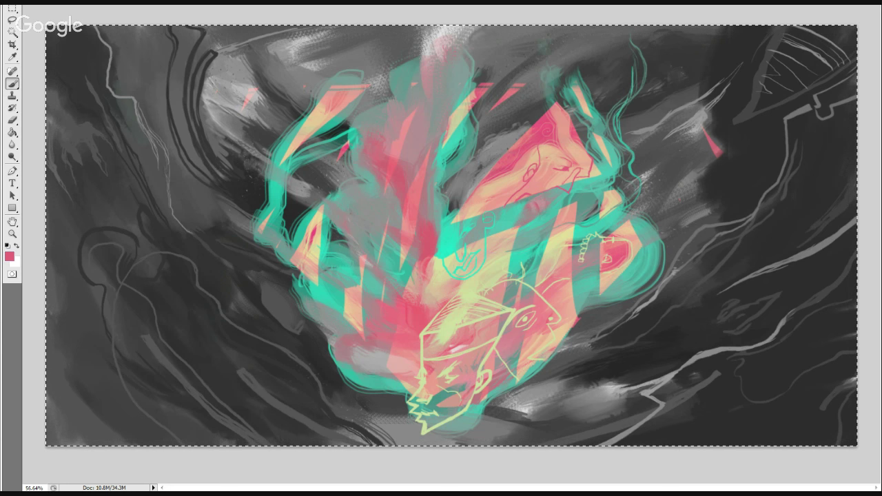
left_click_drag(336, 224, 522, 112)
key("Delete")
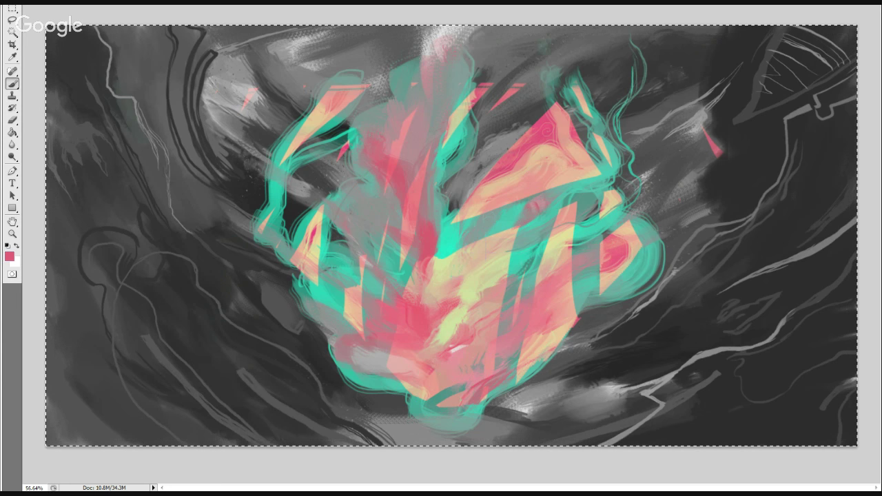
key("ctrl+z")
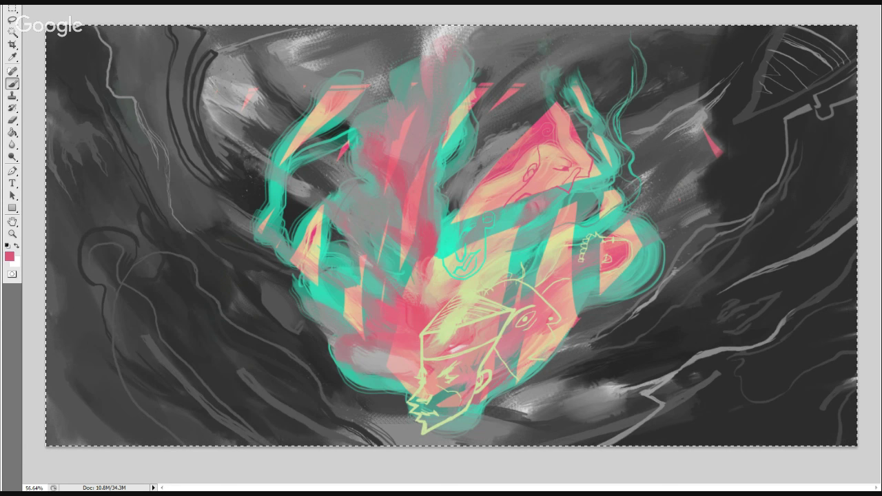
Draw a pink face with a rounded crown, eyes and a chin over the shape's lower-left facets, and clear the selection.
left_click_drag(329, 290, 356, 321)
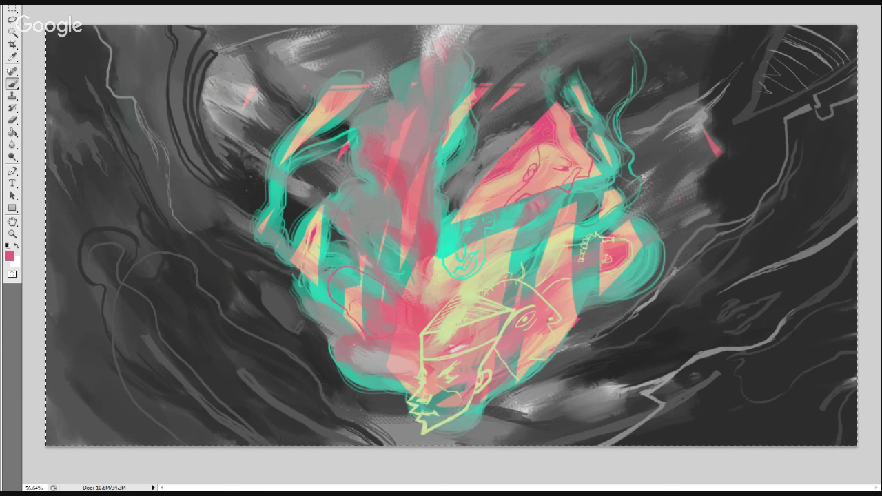
left_click_drag(384, 285, 376, 289)
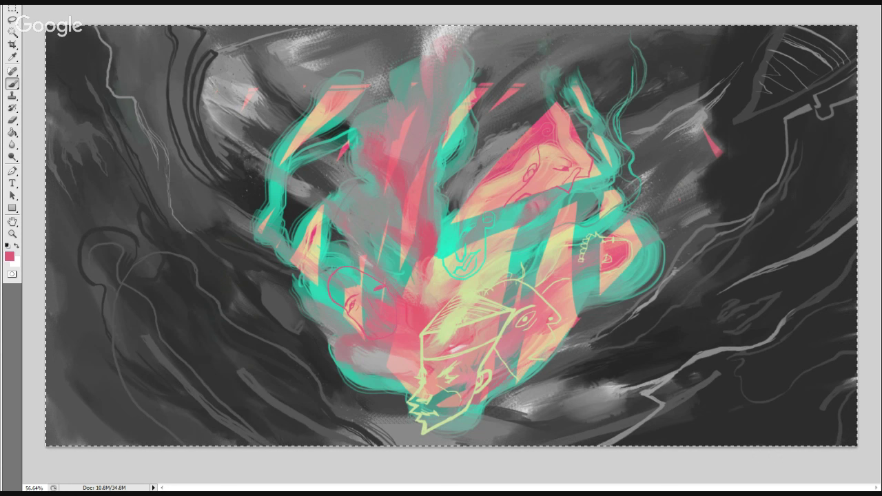
key("e")
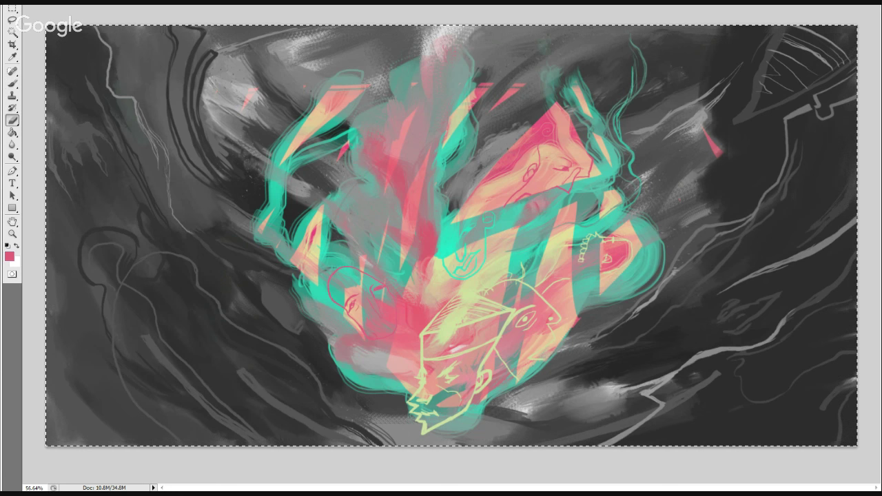
key("b")
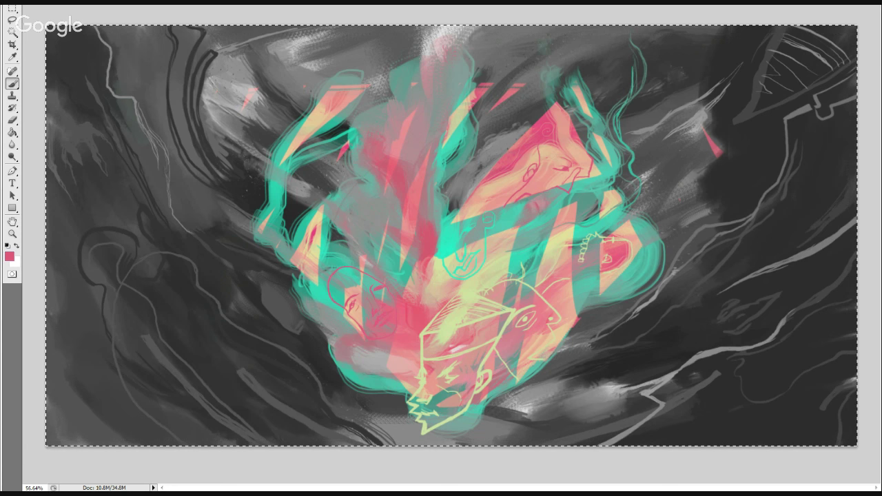
key("ctrl+d")
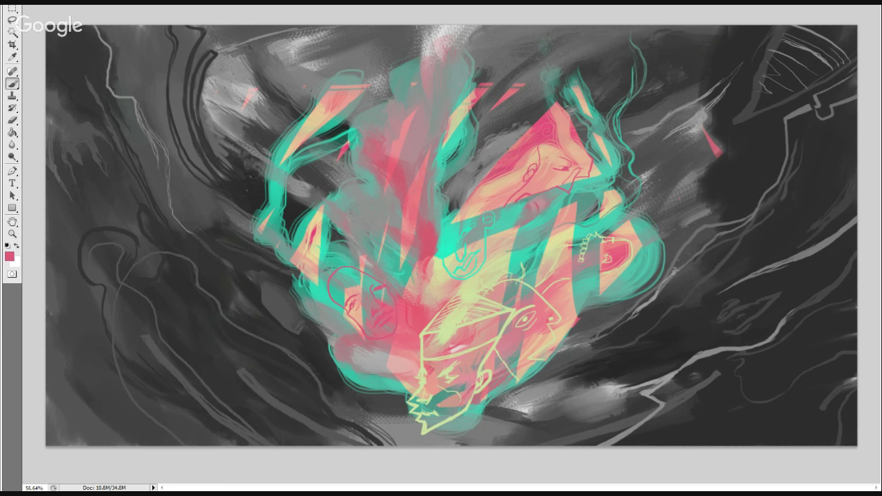
Select the entire canvas, sample a grey-green from the lower-left facets, refine the pink face's nose and mouth, and clear the selection.
key("ctrl+a")
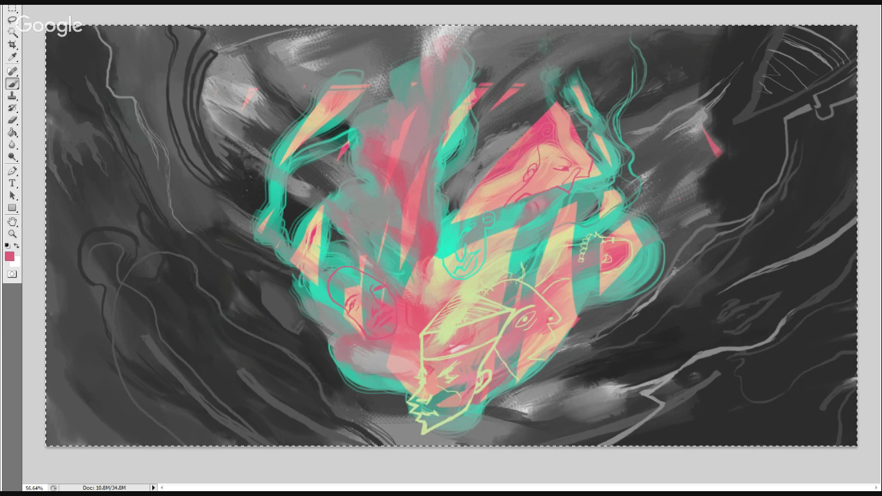
left_click(359, 279, "alt")
left_click(361, 295, "alt")
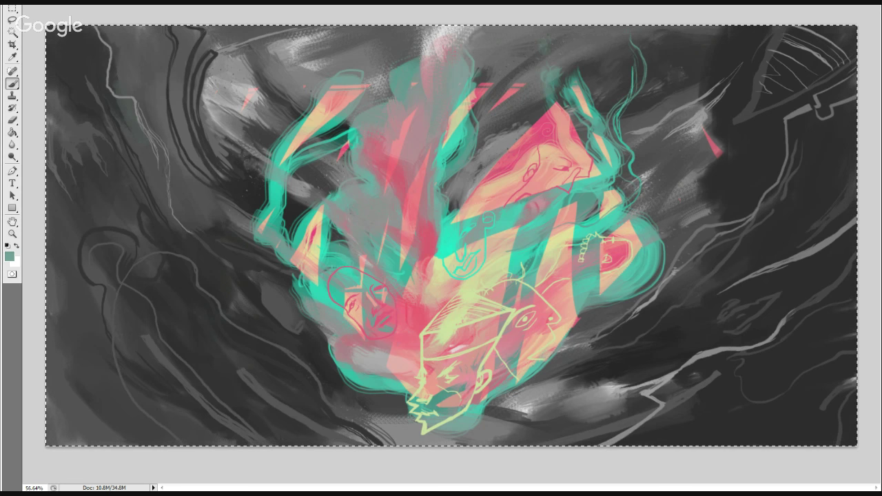
key("ctrl+z")
key("ctrl+comma")
key("ctrl+d")
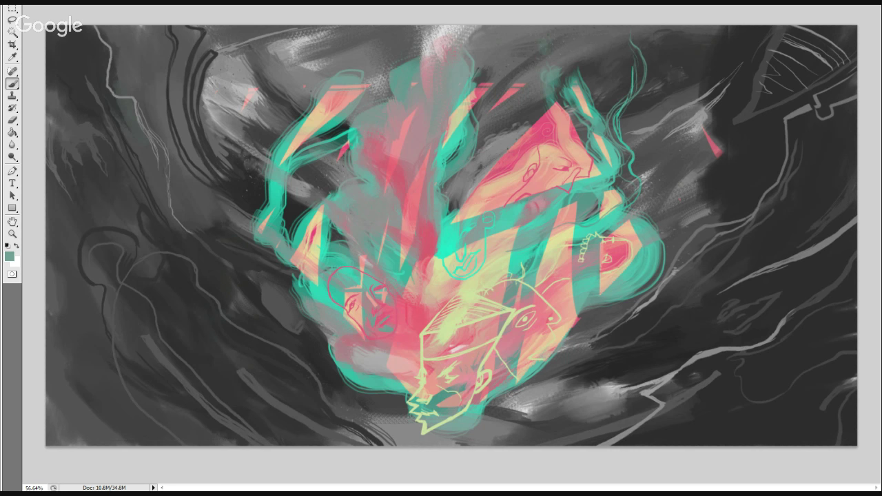
Select the entire canvas, sample a pale yellow, and draw a bald head outline with an ear over the grey-teal area left of centre.
key("ctrl+a")
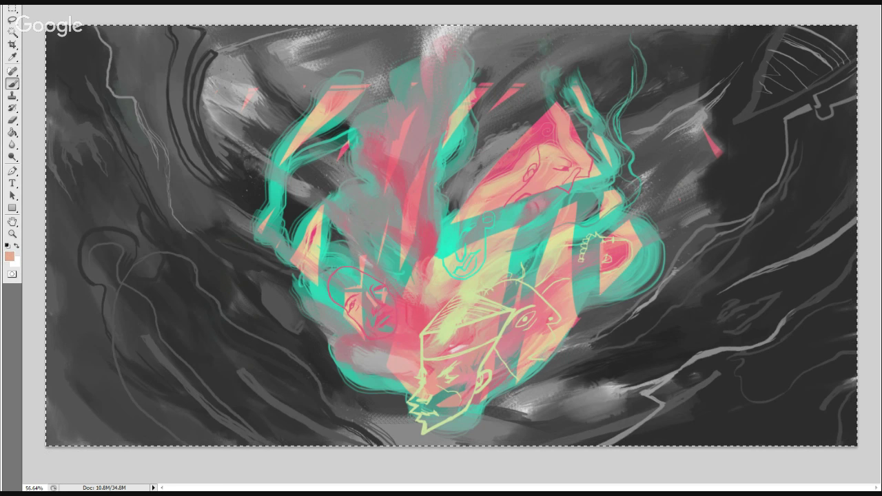
left_click(325, 208, "alt")
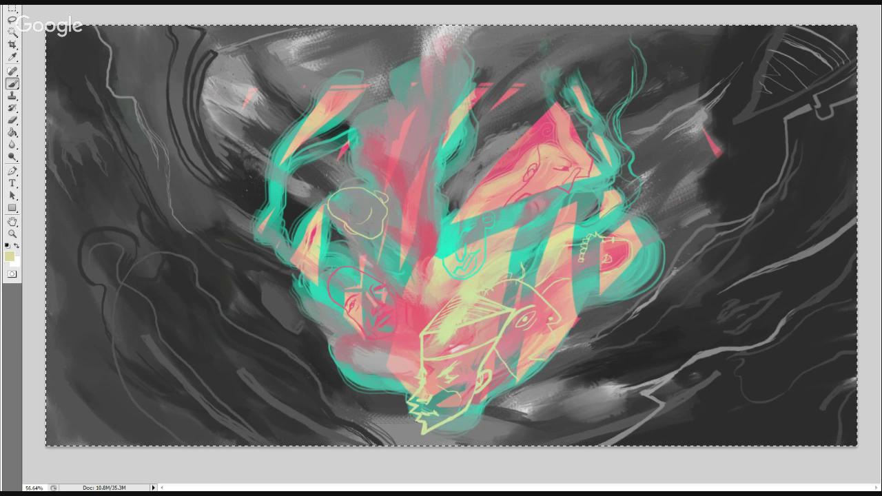
Sample teal and draw a grinning face with bared teeth over the upper-centre pink facets, adding a tan accent to its eye.
left_click(352, 273, "alt")
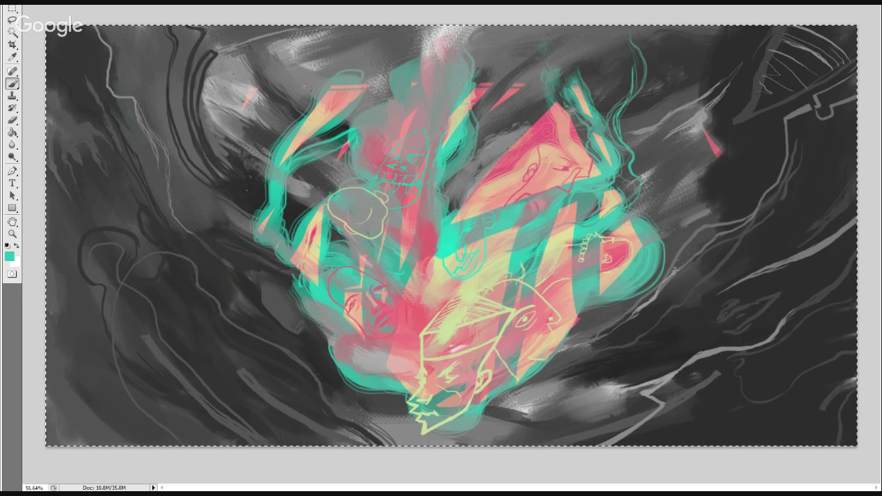
left_click(415, 205, "alt")
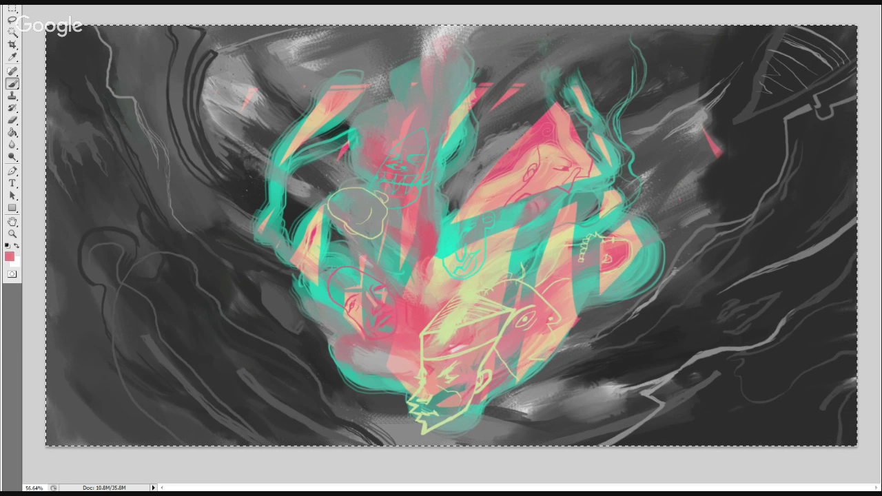
left_click_drag(409, 154, 420, 151)
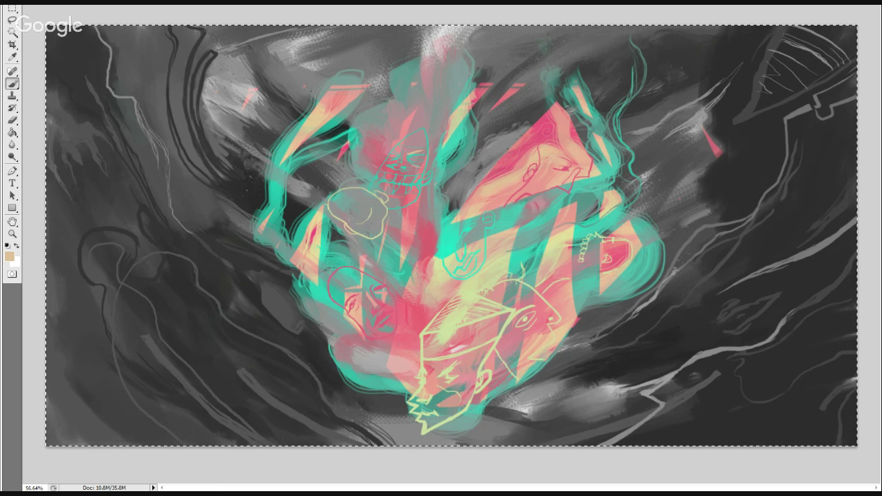
Sample the yellow-green from the lower face drawing and fill the large face's headband with vertical hatching lines.
left_click(516, 305, "alt")
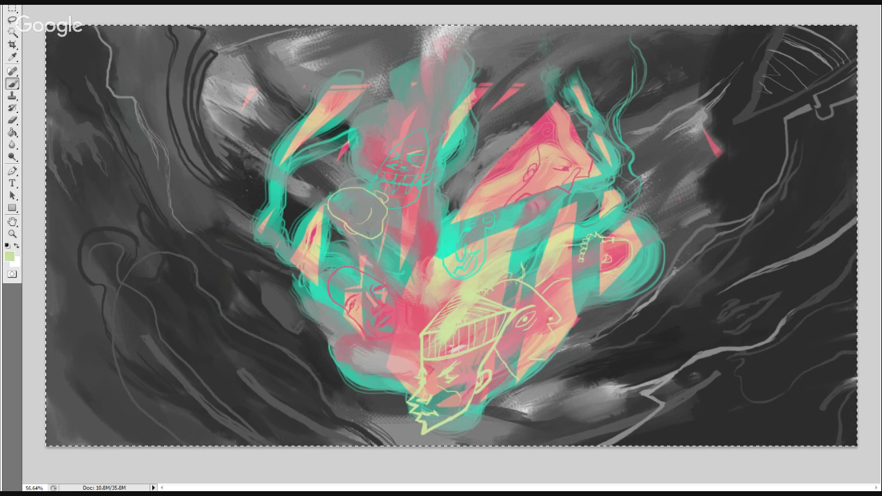
key("e")
key("b")
left_click_drag(474, 350, 494, 344)
Draw yellow-green spiky hair around the small pink face at the shape's right edge and clear the selection.
mouse_move(642, 273)
left_mouse_down()
mouse_move(653, 256)
mouse_move(632, 226)
left_mouse_up()
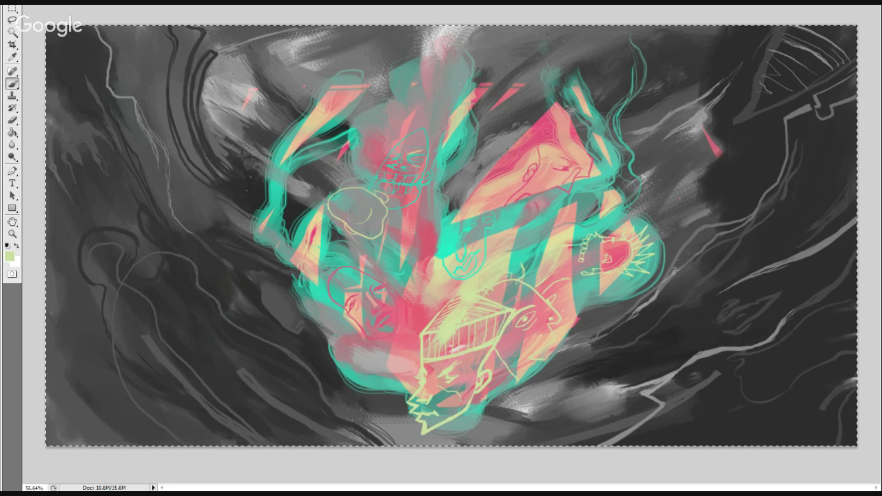
key("ctrl+d")
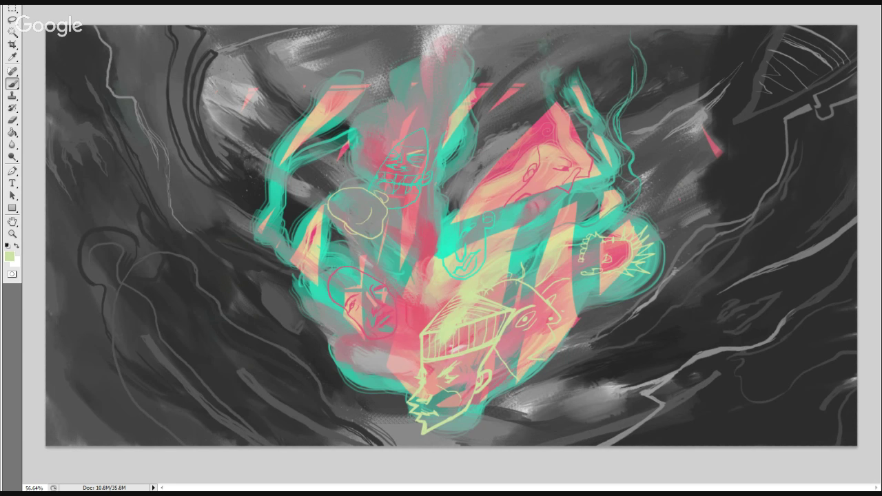
key("ctrl+a")
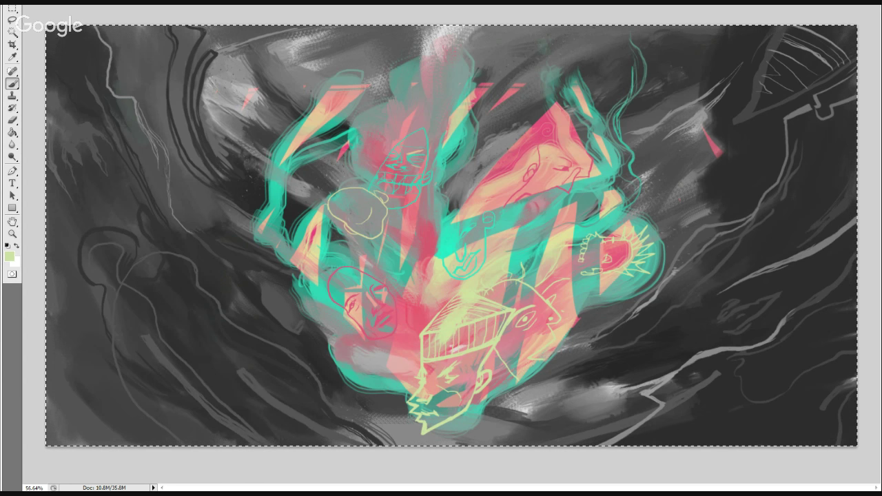
key("ctrl+d")
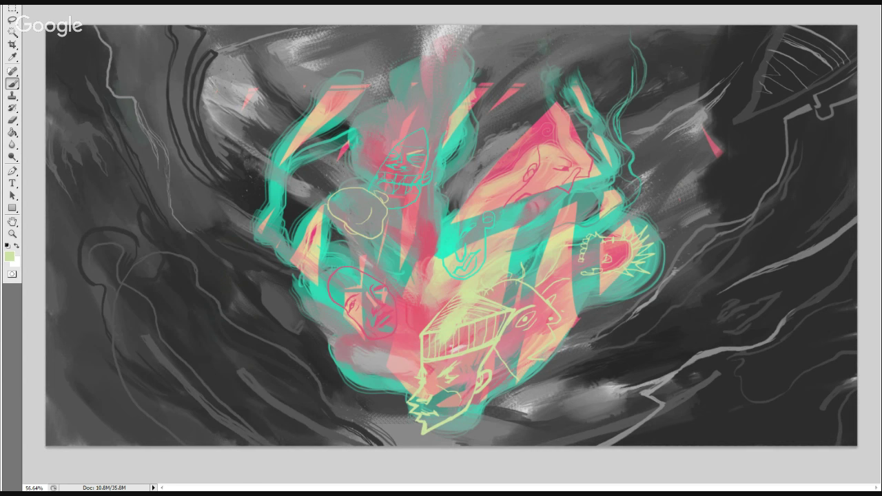